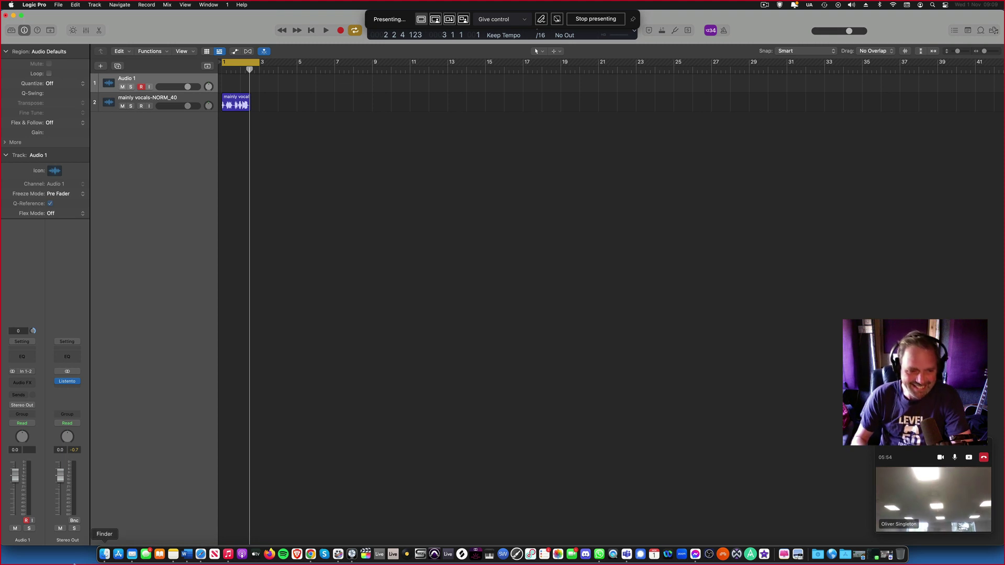
Return to the Logic Pro arrangement and enlarge the height of the mainly vocals-NORM_40 track.
key(super+Tab)
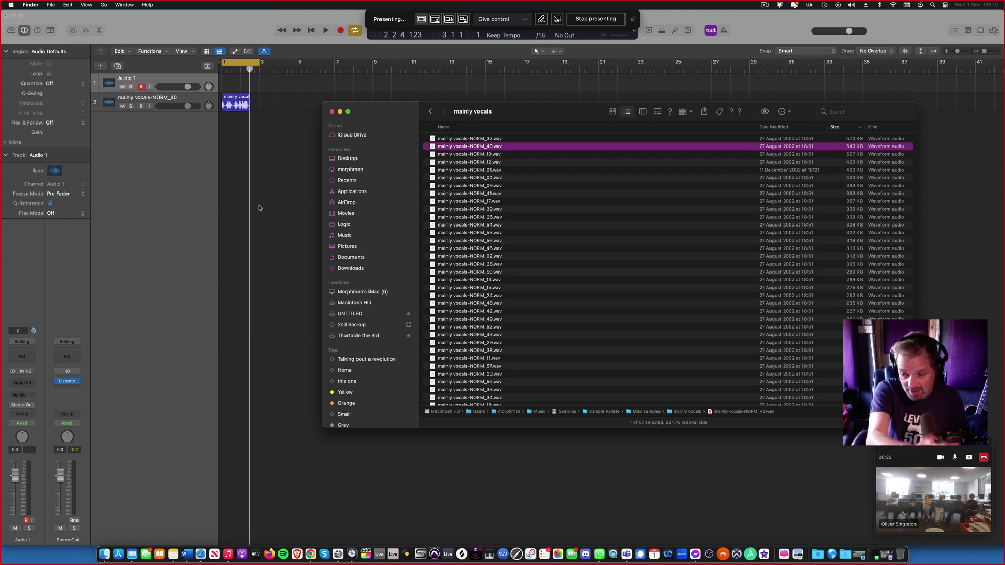
click(270, 157)
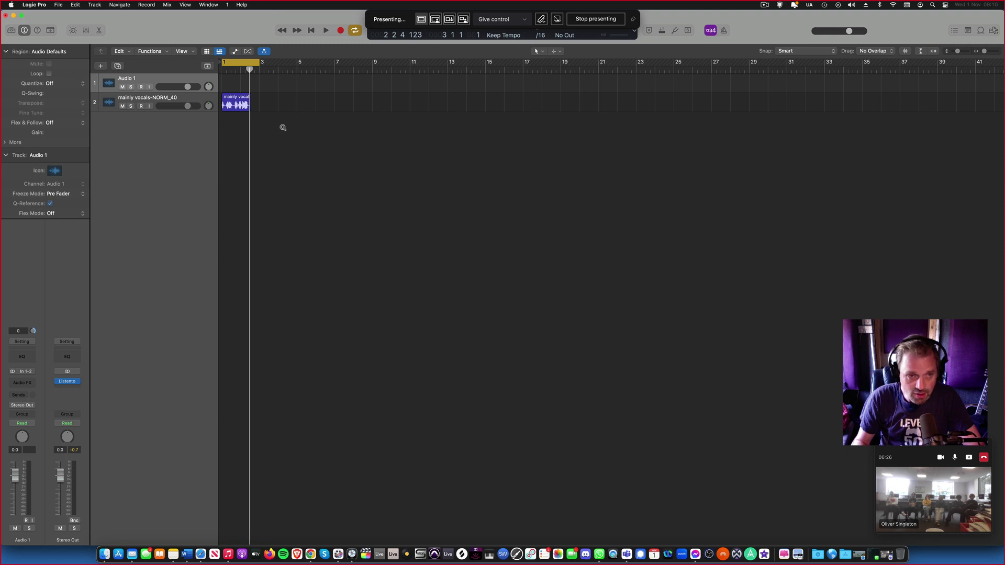
scroll(283, 128, up, 10)
scroll(283, 129, left, 5)
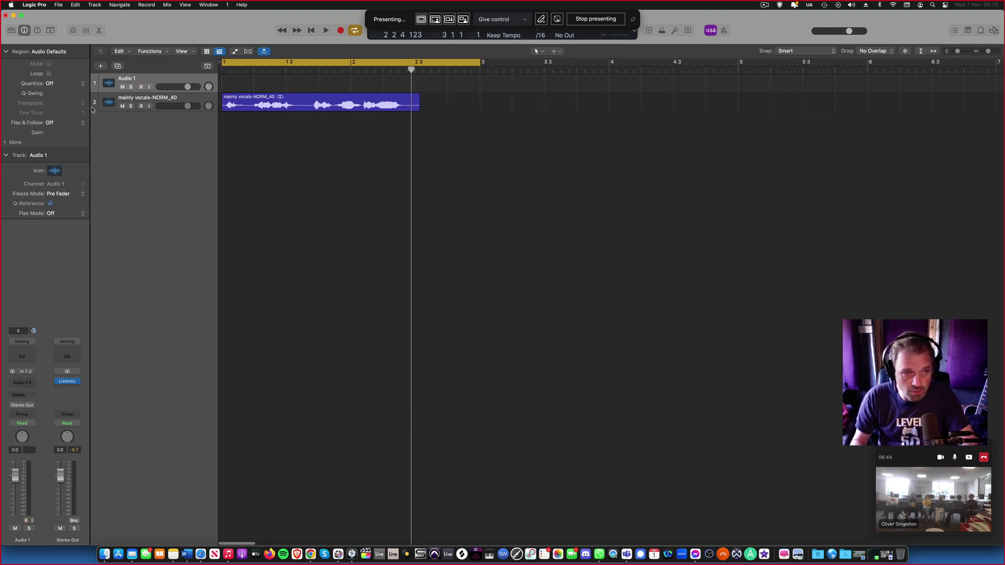
drag(93, 111, 100, 157)
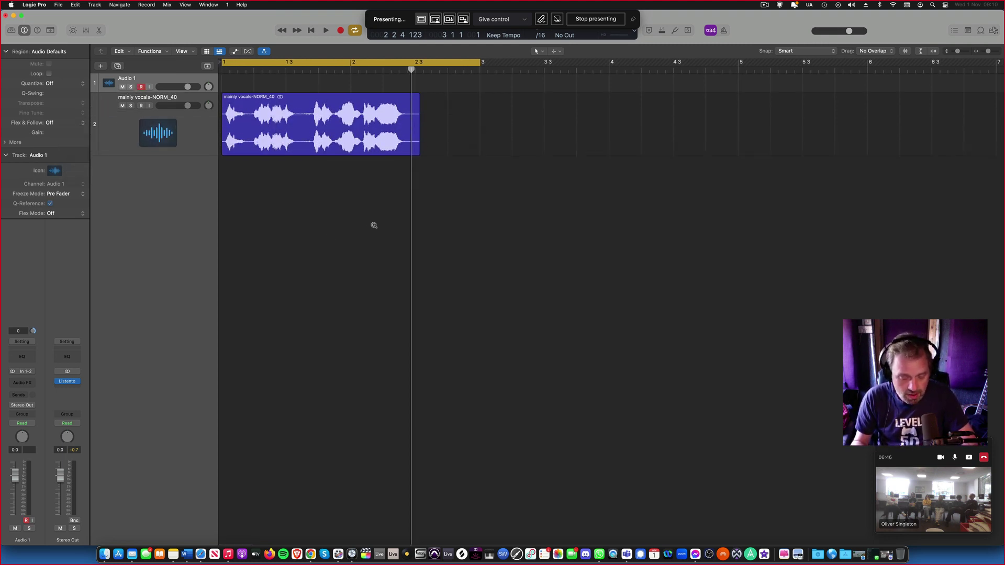
Cut the vocal region with the Scissors tool at about 2 2 4, just after the last sung phrase, and delete the silent tail.
scroll(374, 225, up, 5)
scroll(374, 225, up, 2)
scroll(376, 225, left, 6)
scroll(535, 204, right, 3)
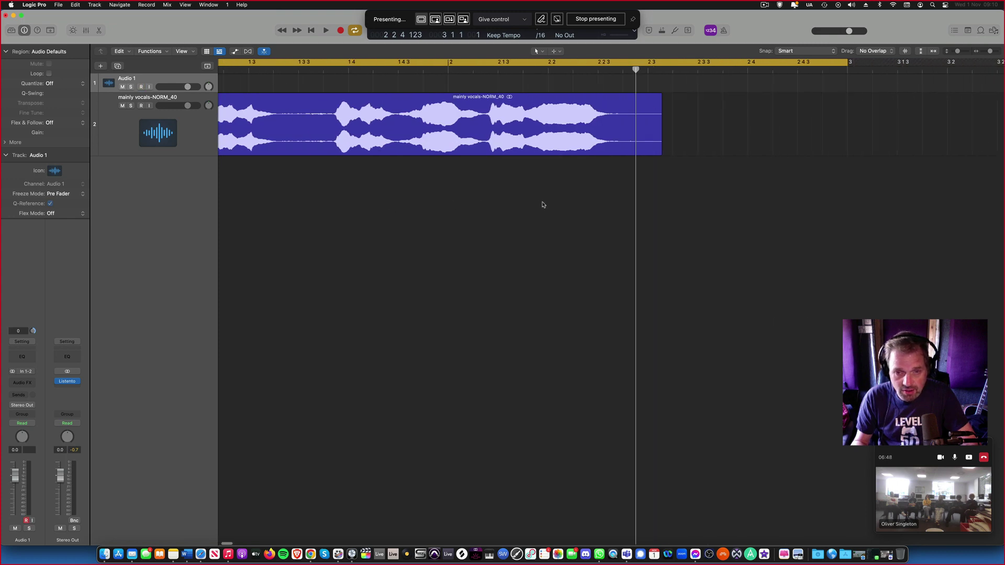
scroll(549, 211, left, 4)
scroll(559, 219, right, 1)
key(t)
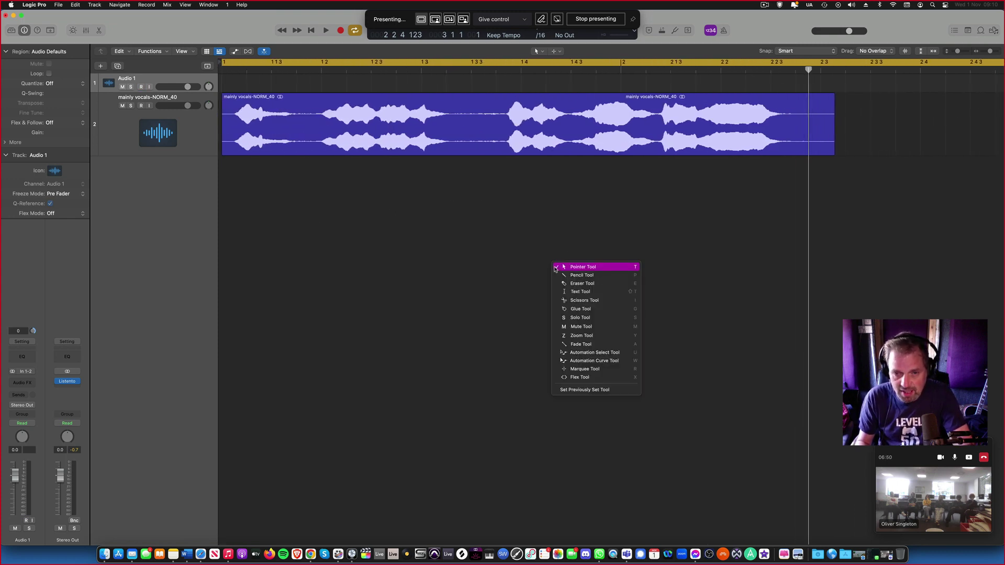
click(582, 299)
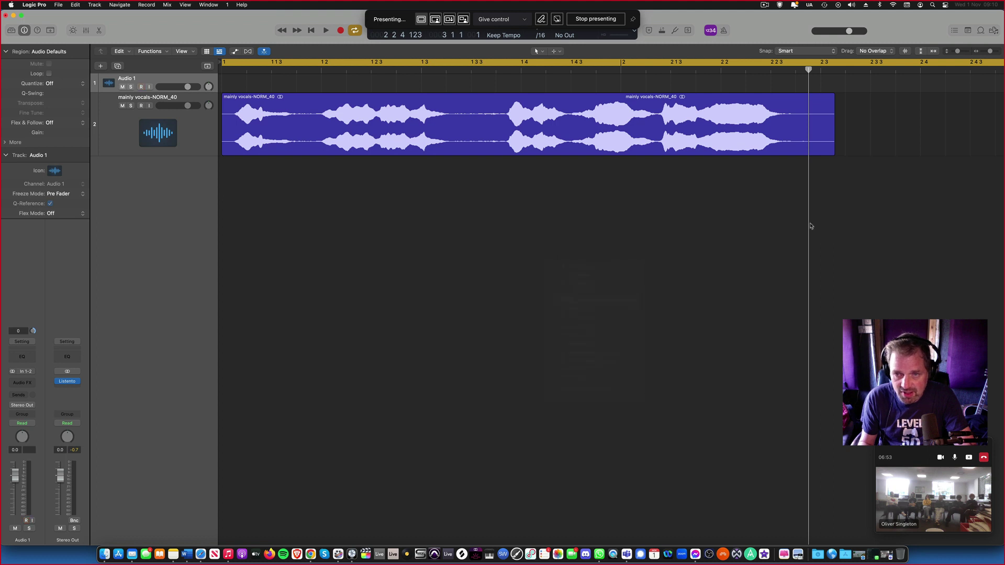
click(798, 144)
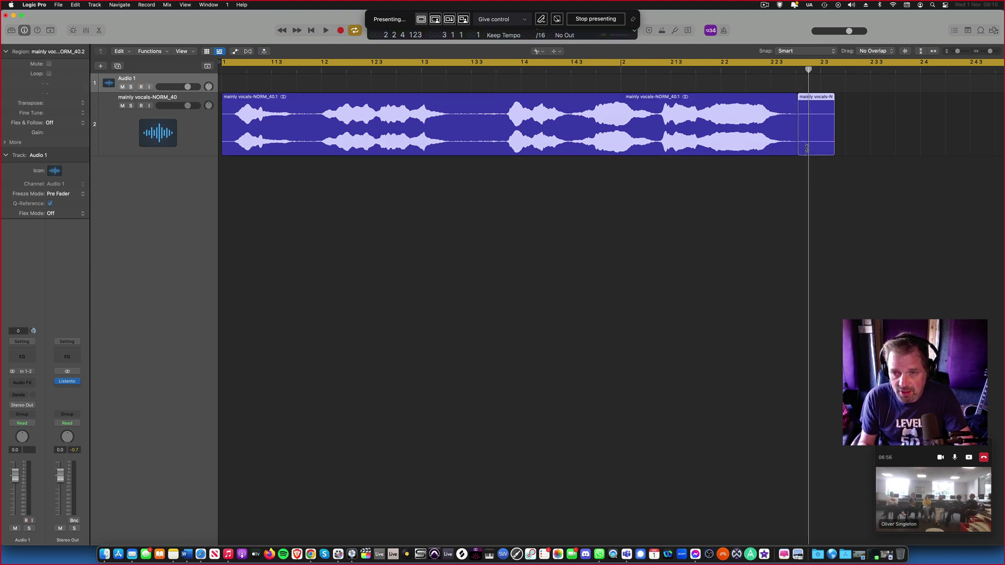
key(t)
key(t)
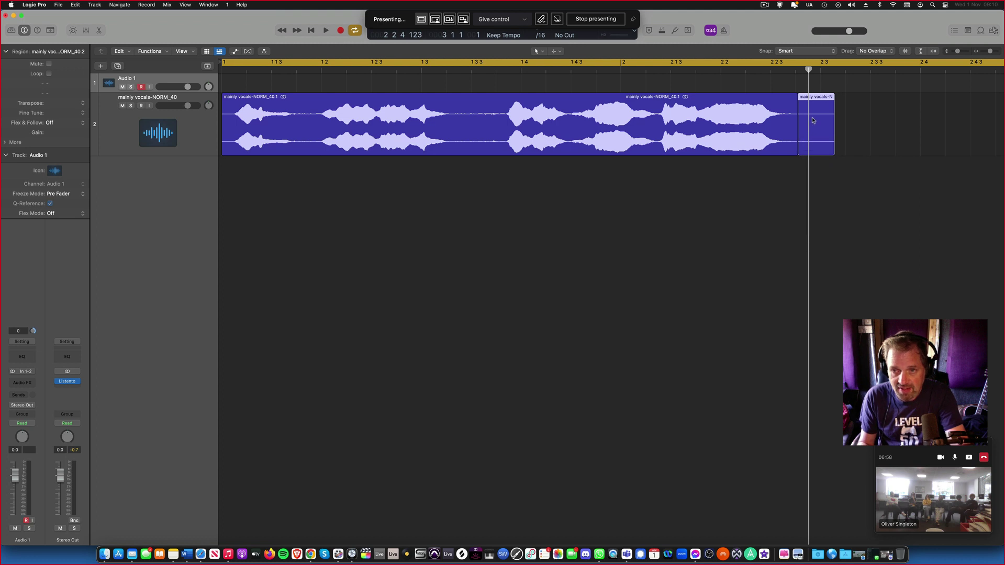
key(Delete)
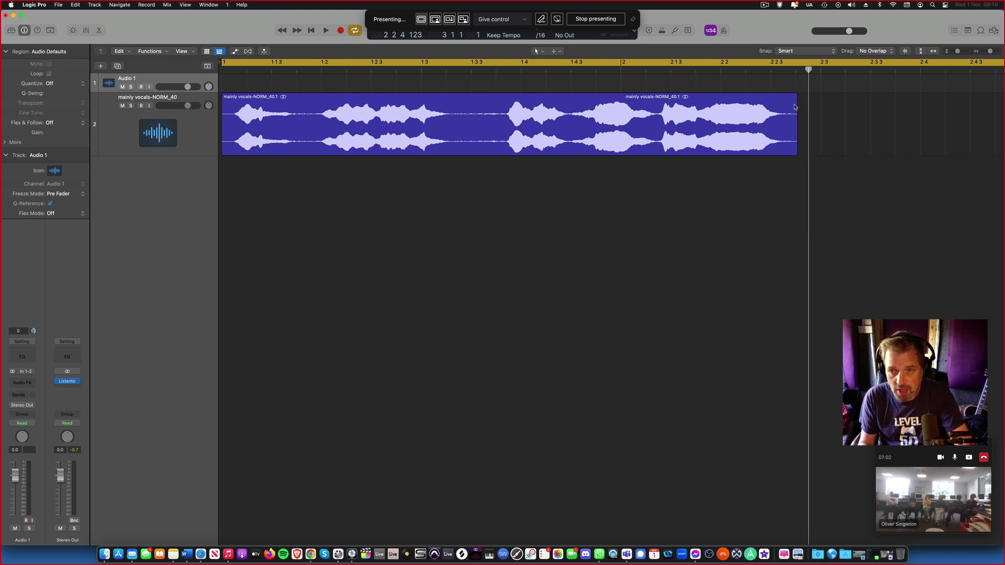
Trim both ends of the vocal region so it runs from about 1 3 4 to 2 1 2, and play it back.
drag(795, 151, 656, 158)
drag(223, 151, 506, 152)
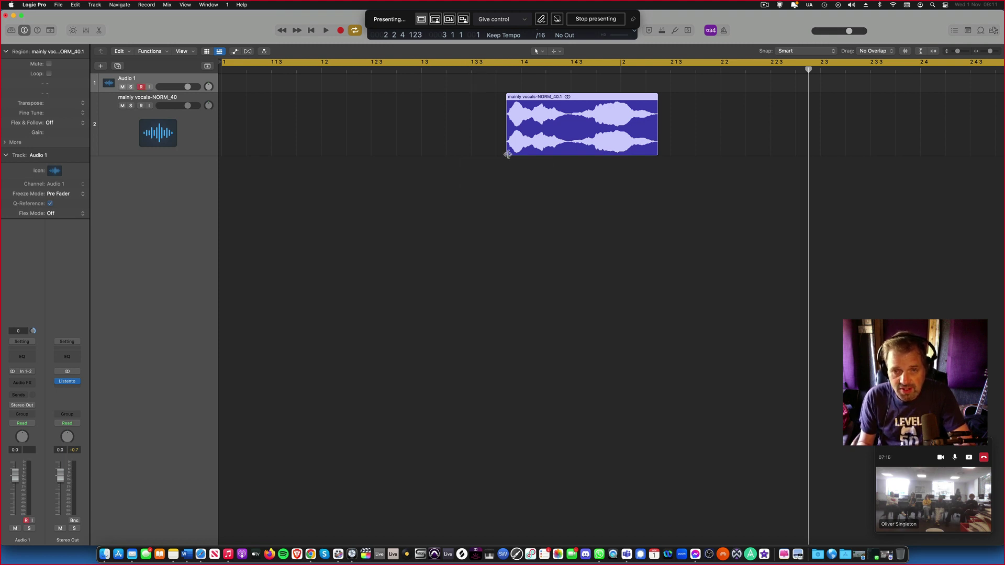
key(space)
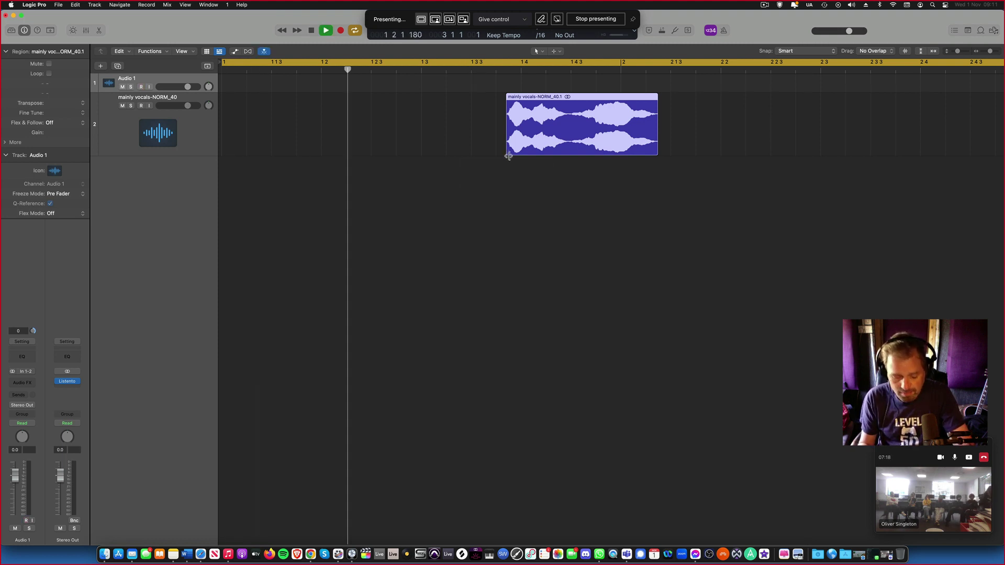
key(space)
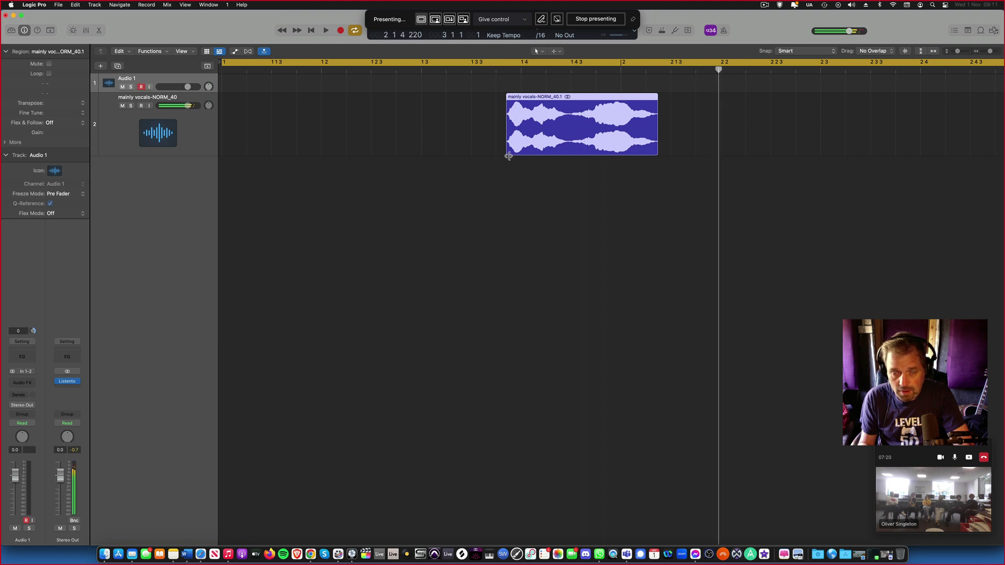
Try trimming the region's start past the attack and its end to just after bar 2, playing back each cut.
drag(506, 153, 516, 149)
key(space)
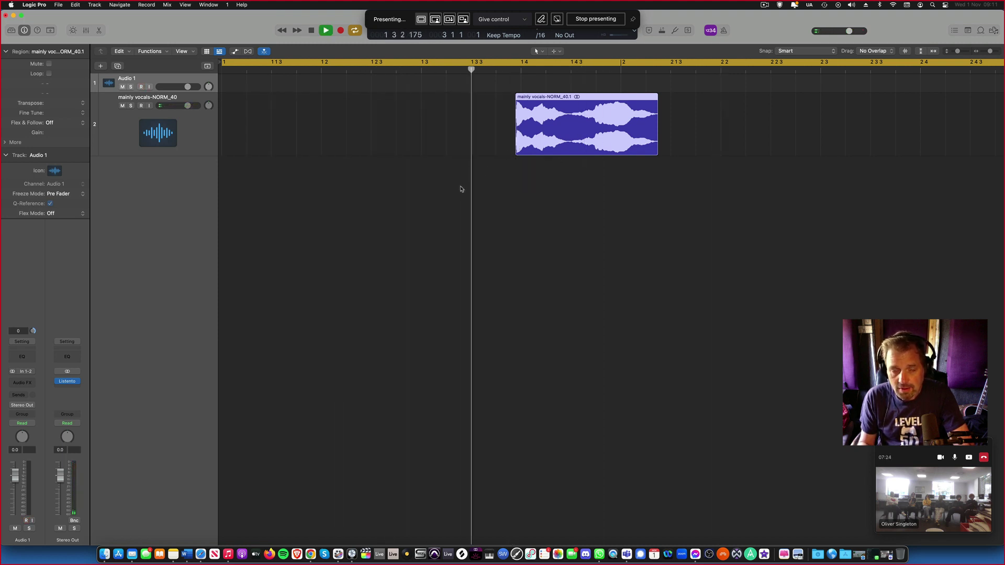
key(space)
drag(657, 154, 630, 155)
key(space)
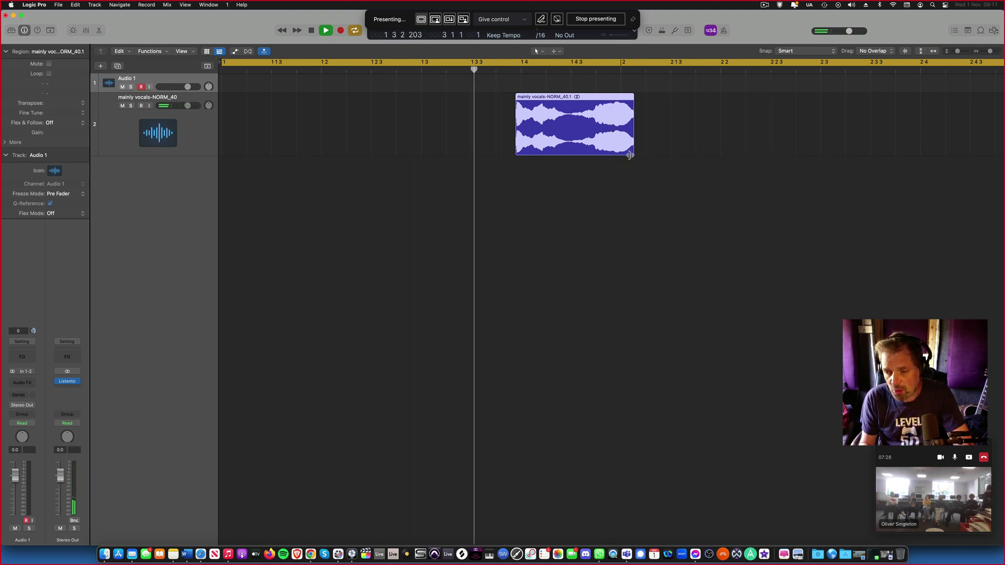
key(space)
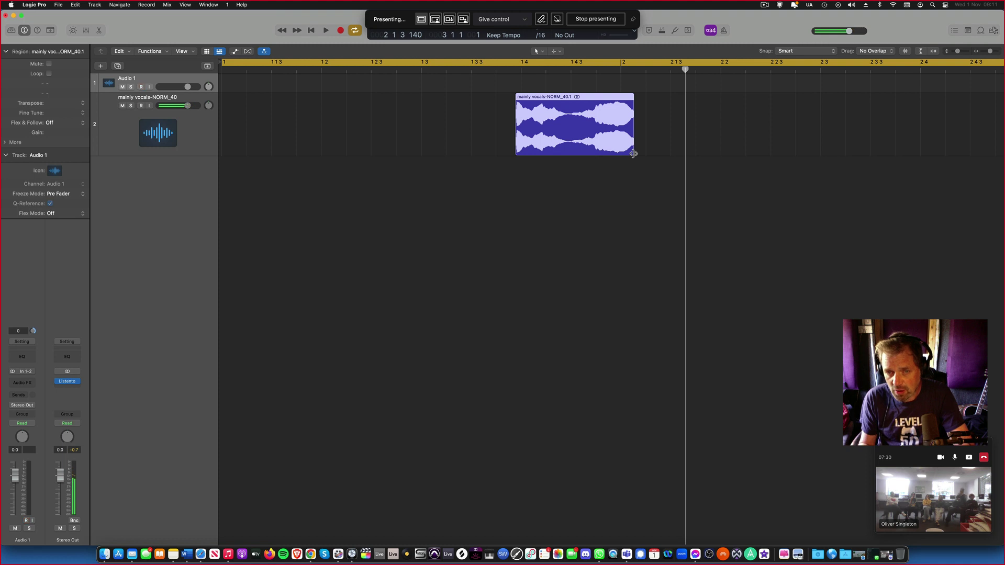
Extend the vocal region's end back to about 2 1 2 and its start back to before the phrase's attack.
drag(633, 152, 657, 151)
click(630, 151)
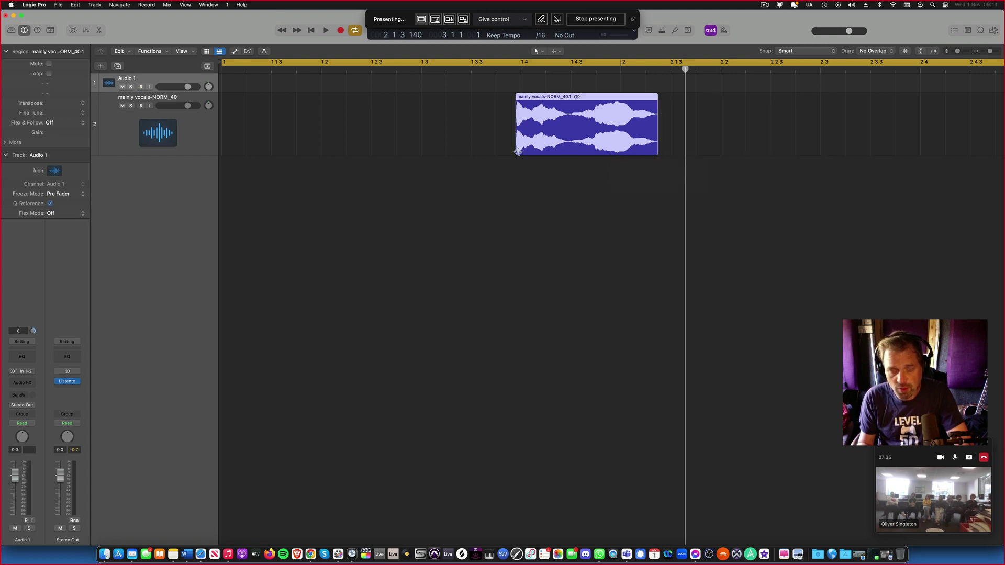
scroll(516, 150, up, 5)
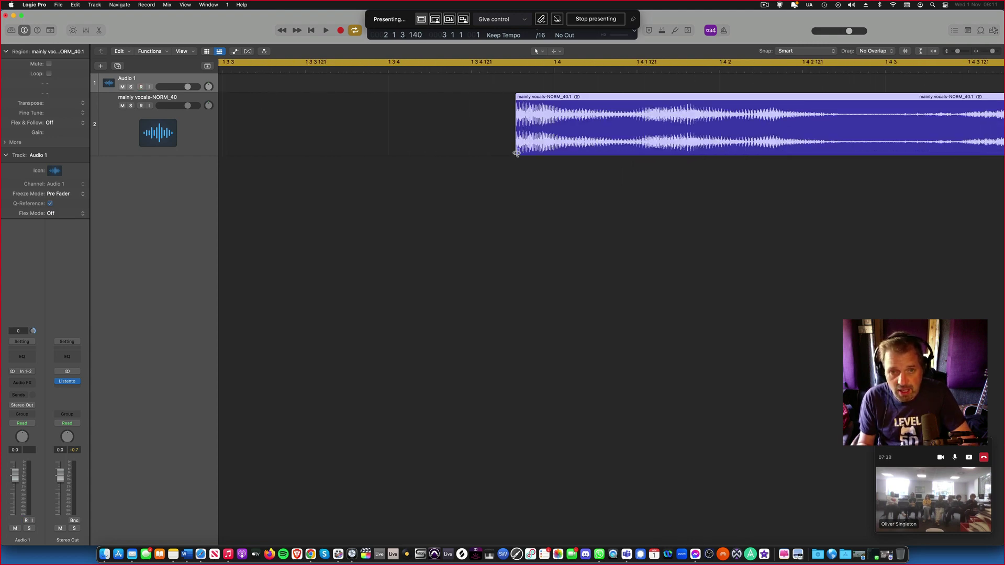
drag(516, 150, 456, 157)
scroll(458, 158, down, 5)
scroll(458, 158, down, 3)
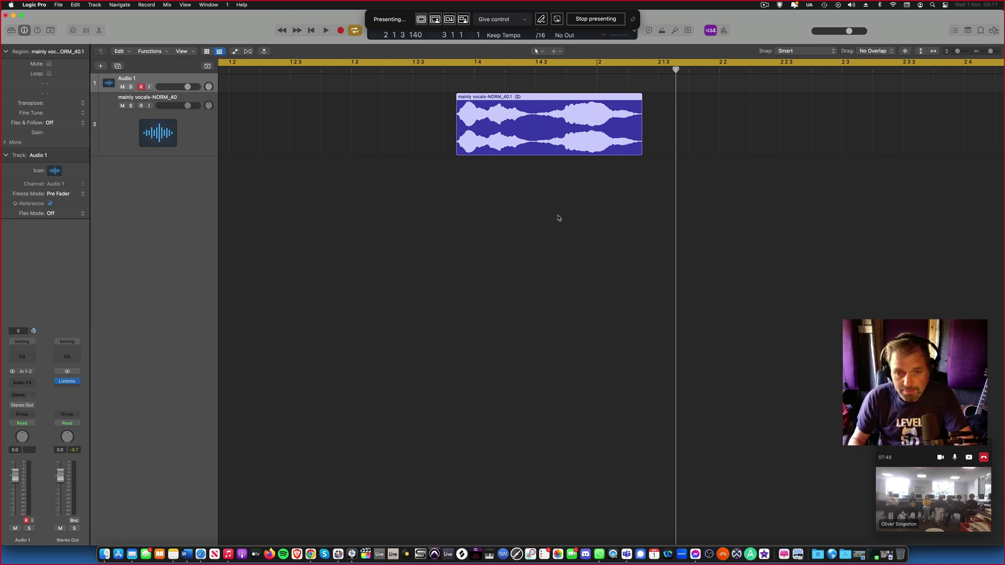
Add a very short fade-out at the end of the vocal region with the Fade tool and play it back.
key(t)
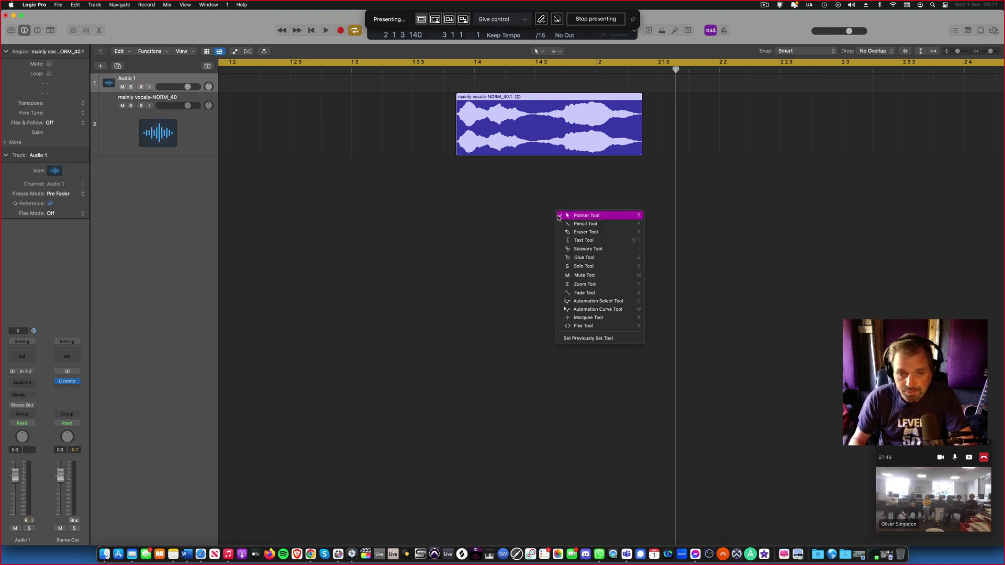
click(602, 293)
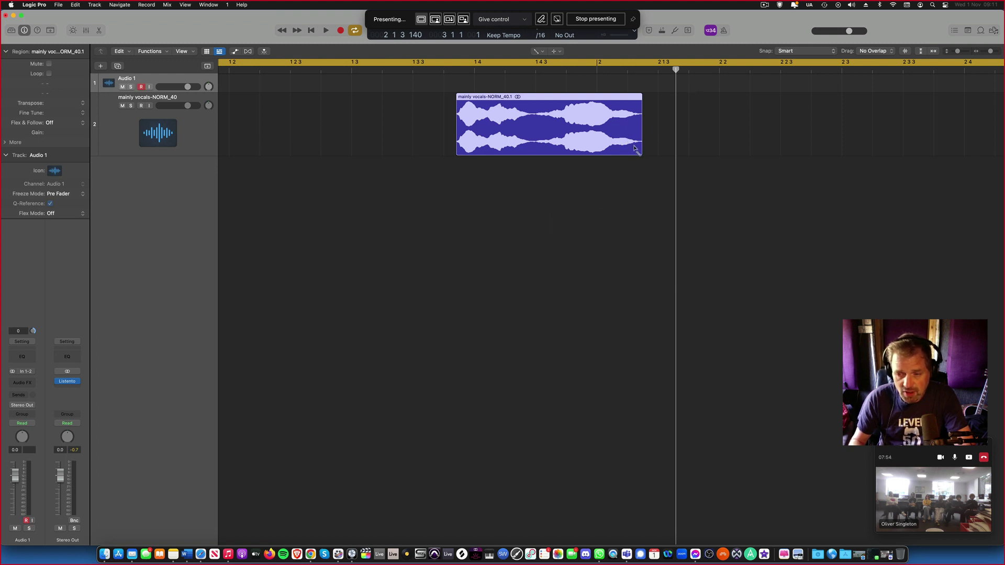
drag(636, 149, 654, 153)
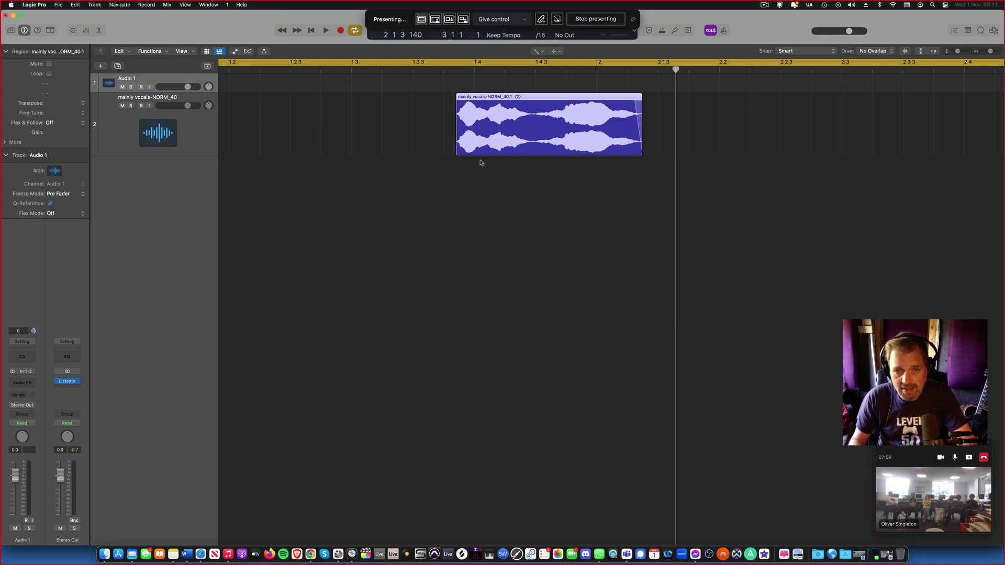
click(443, 74)
key(space)
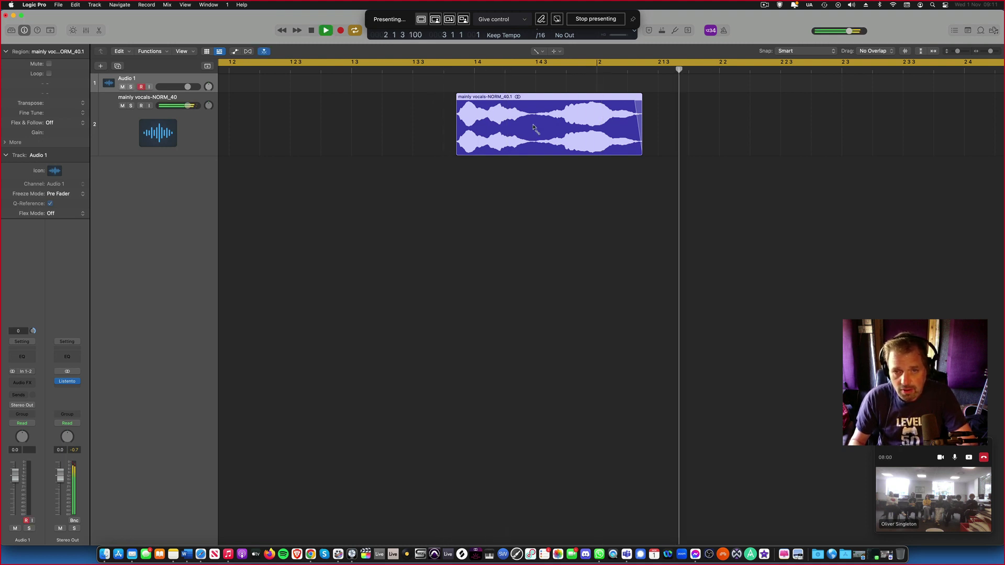
key(space)
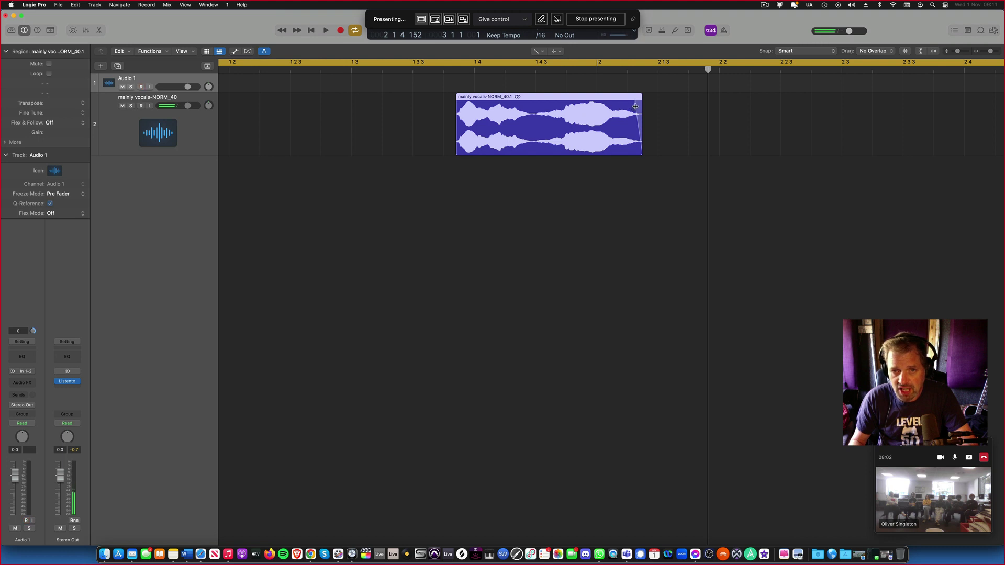
Lengthen the fade-out so it starts just after 1 4 3, about halfway through the region, and play it back.
drag(637, 104, 554, 108)
key(space)
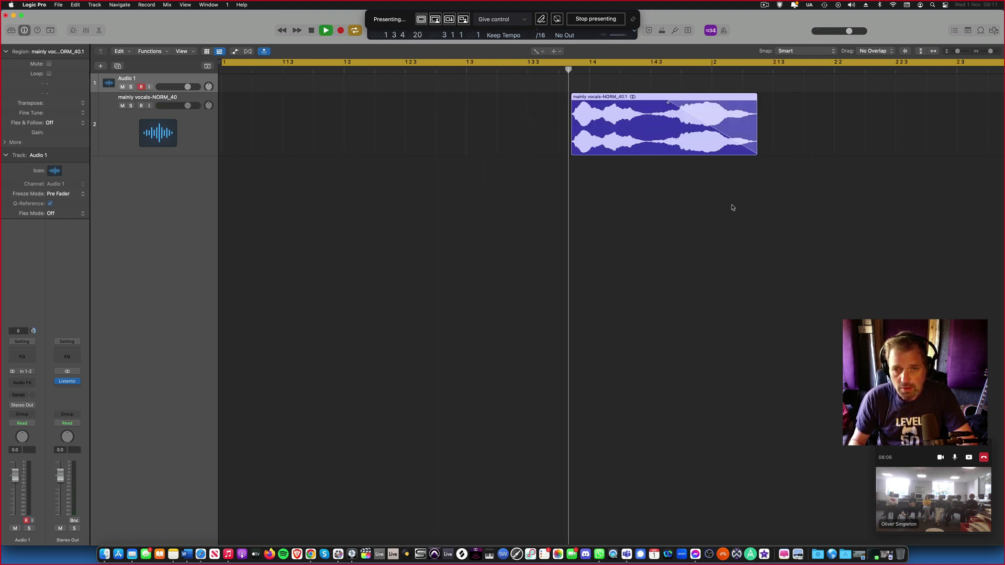
key(space)
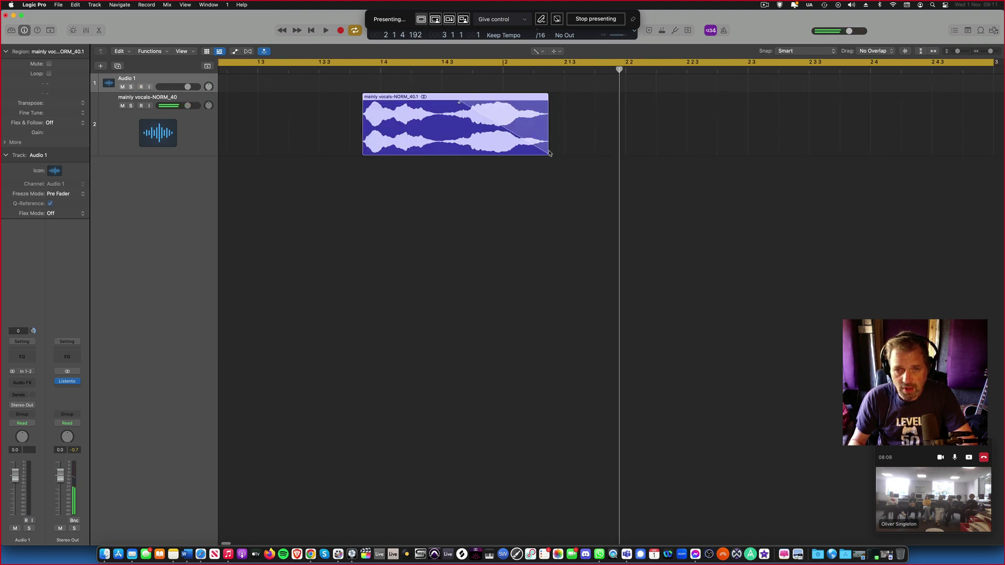
Extend the vocal region's end to just before 2 3, stretch the fade-out back to start just after 1 4 3, and play it.
key(t)
key(t)
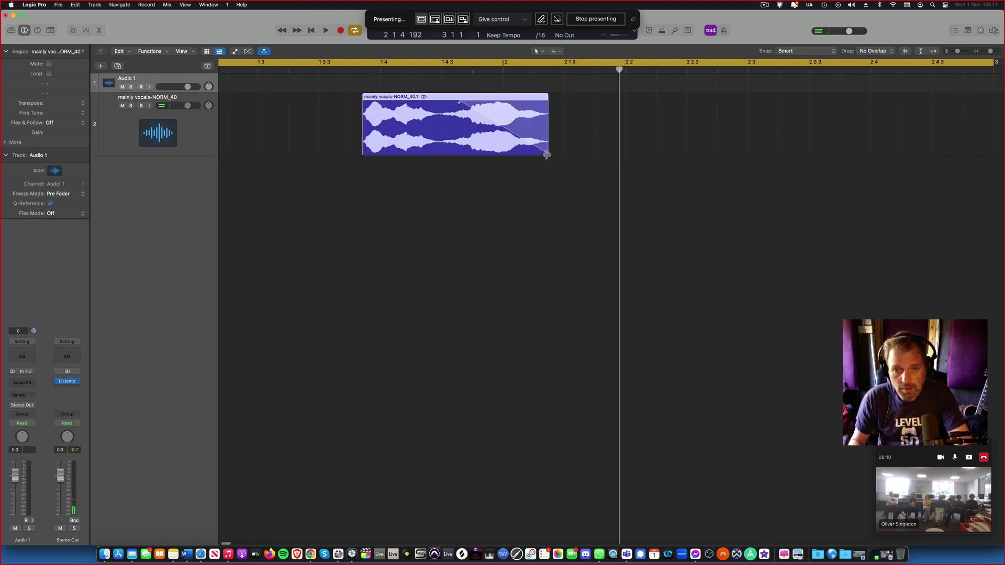
drag(547, 154, 695, 135)
drag(651, 101, 431, 100)
key(space)
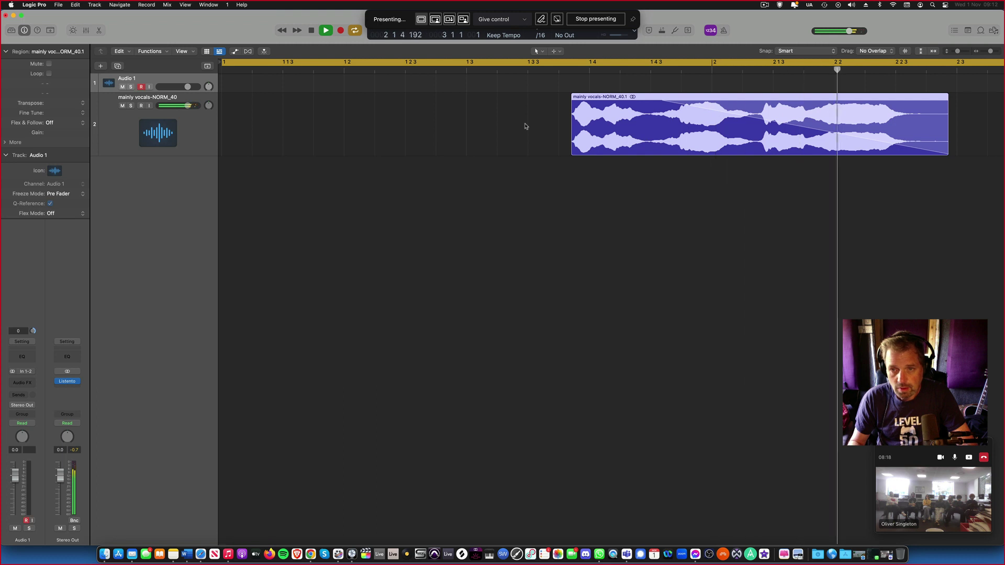
key(space)
Bend the fade-out into a steep curve that drops quickly at first with the Fade tool, and play it back.
scroll(563, 170, right, 5)
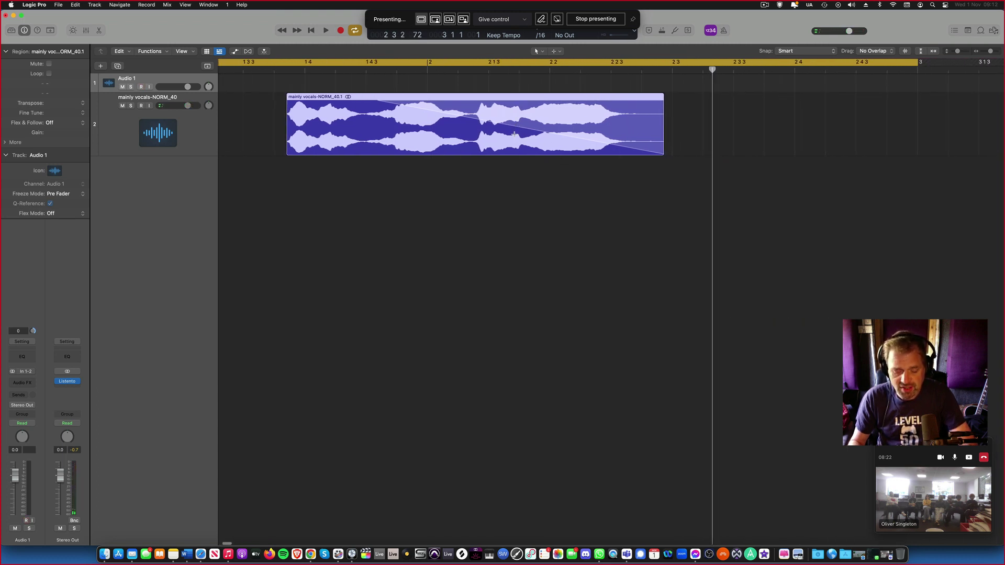
key(t)
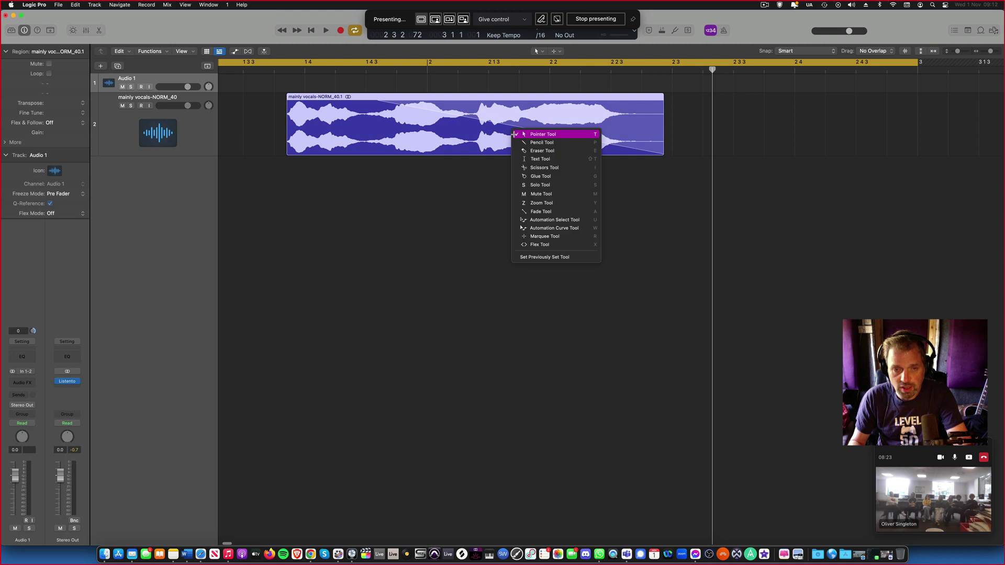
click(550, 212)
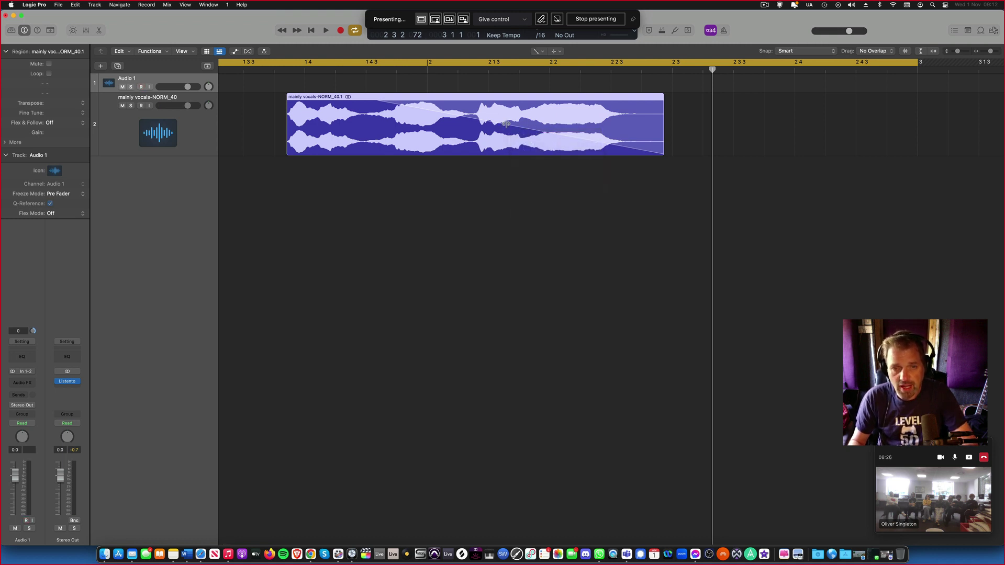
drag(506, 124, 477, 157)
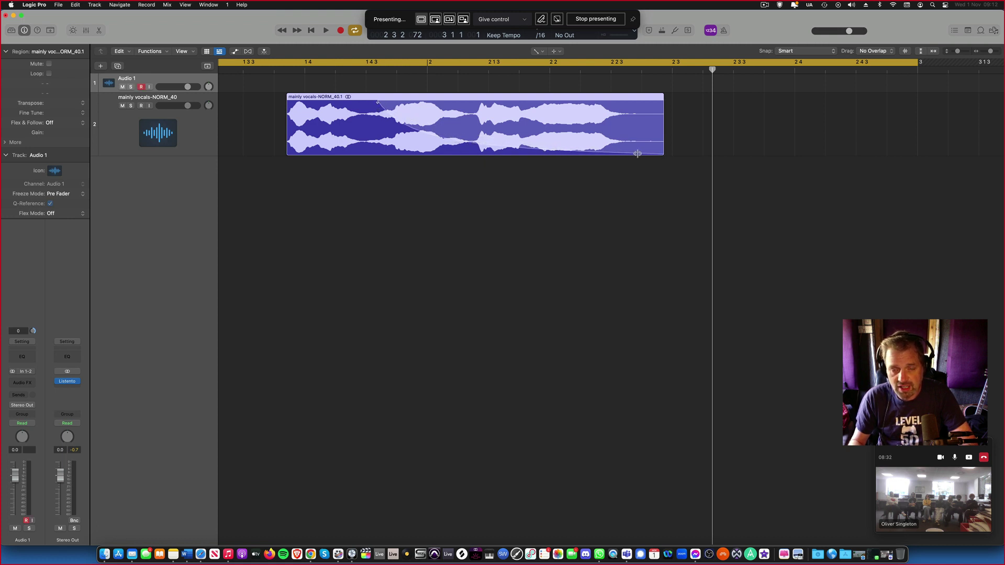
key(space)
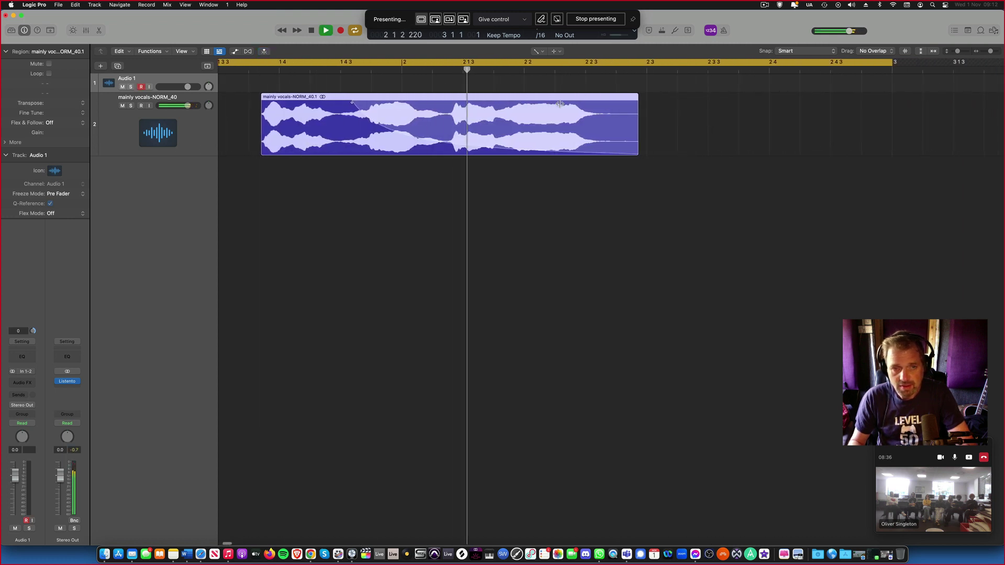
key(space)
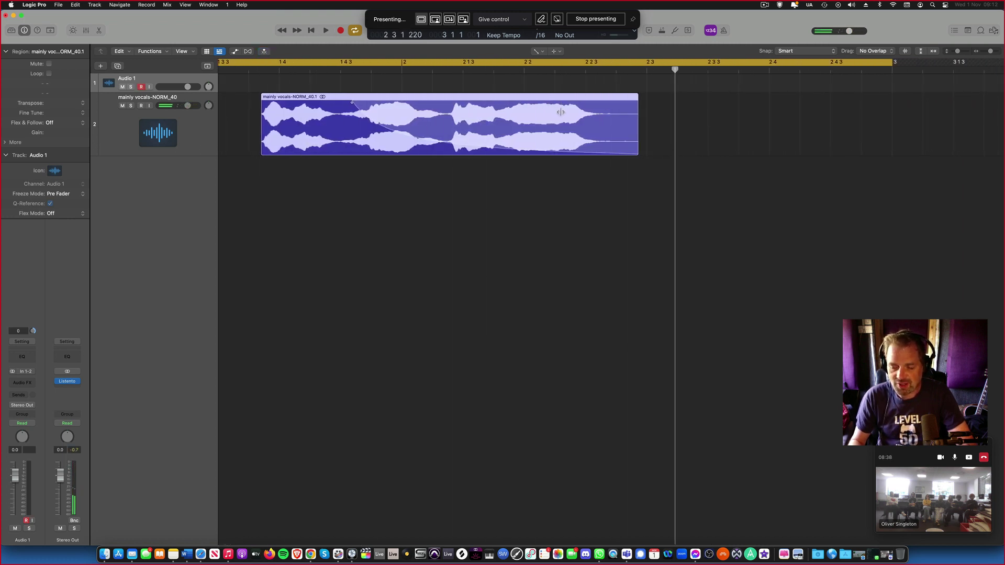
Switch to Finder and preview mainly vocals-NORM_32.wav in the mainly vocals folder.
click(105, 554)
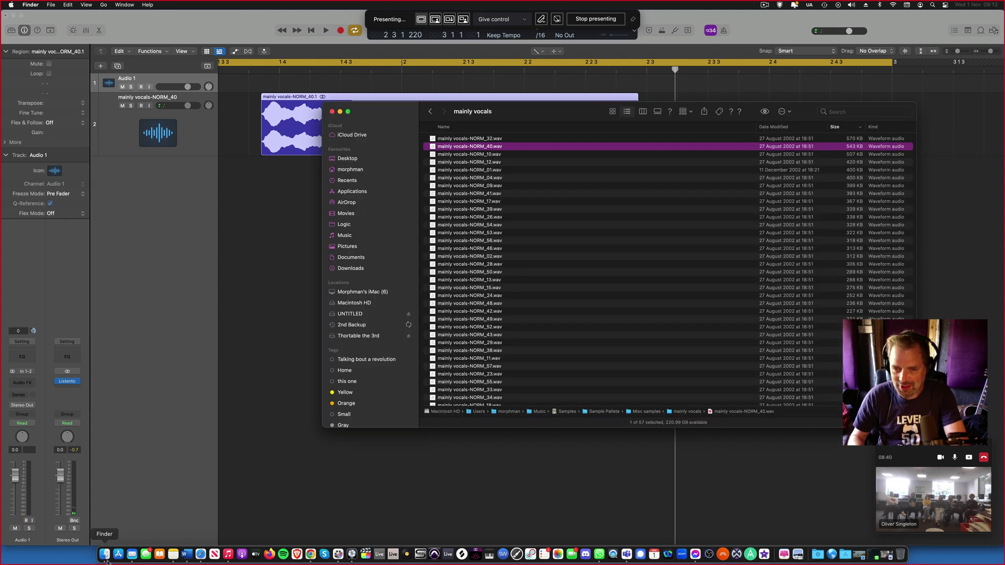
click(462, 139)
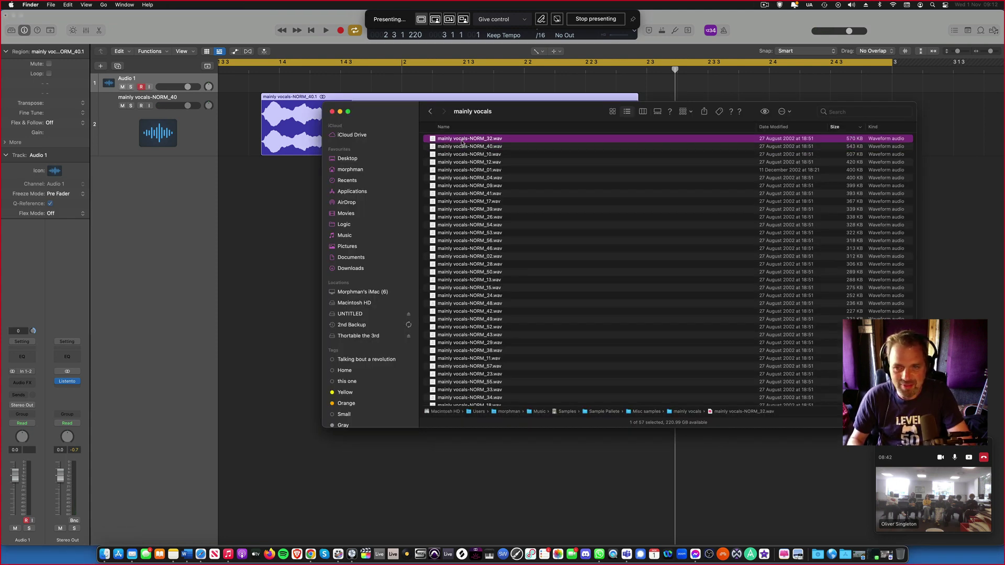
key(space)
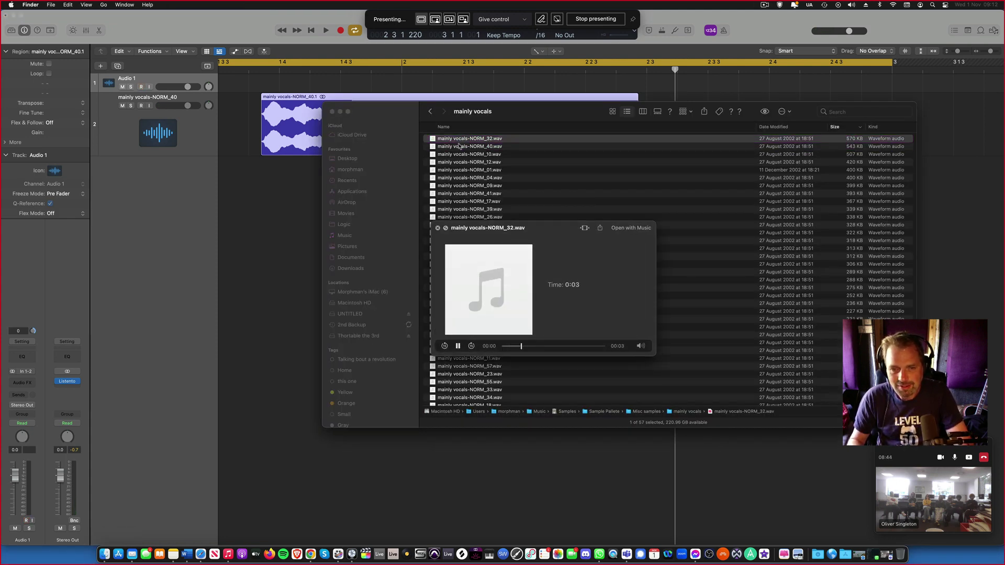
key(space)
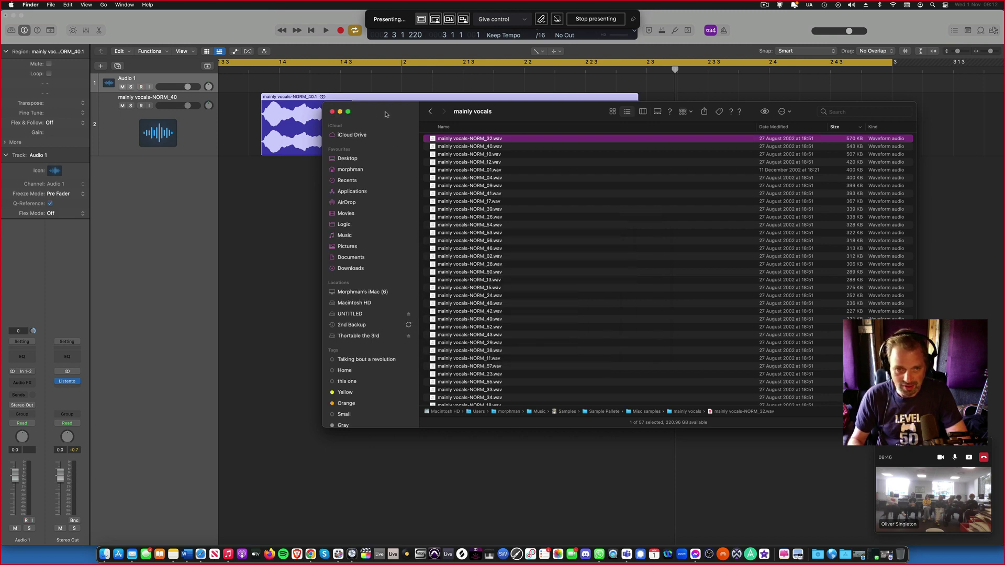
Add mainly vocals-NORM_32.wav from Finder to a new track below the existing vocal in Logic Pro, starting at about 1 3 1.
drag(385, 114, 584, 151)
drag(631, 176, 255, 169)
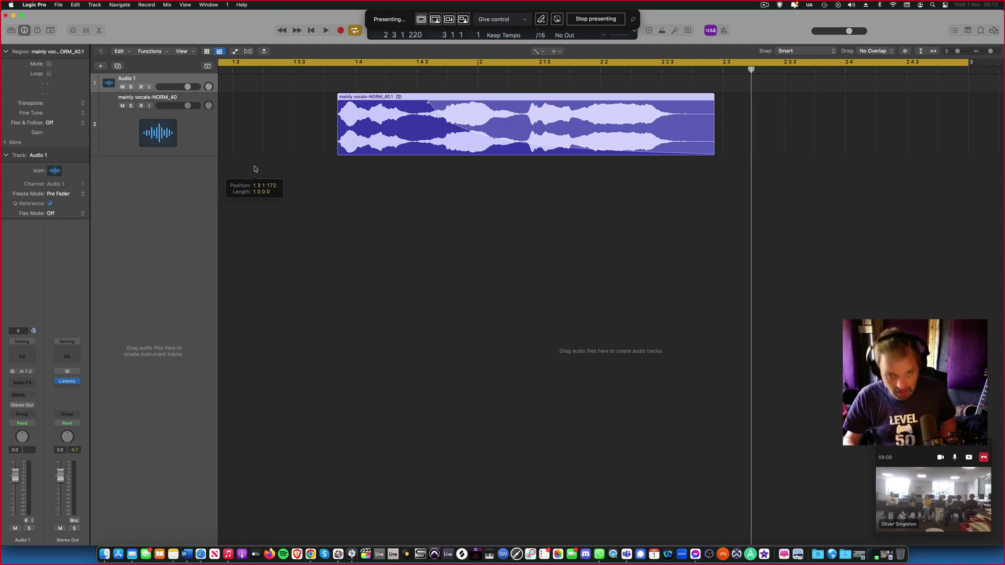
drag(293, 166, 305, 163)
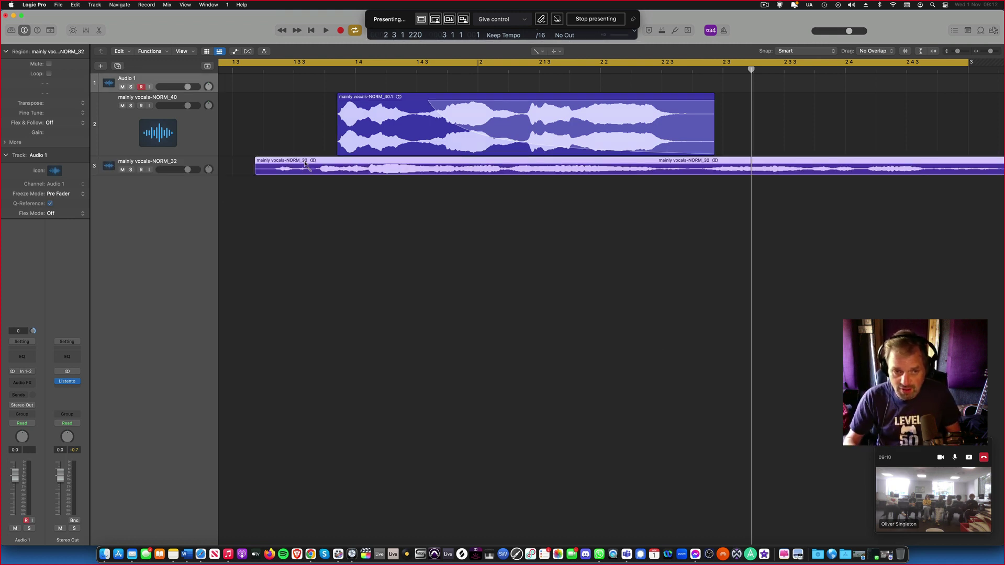
Make the mainly vocals-NORM_32 track taller and move its region to the start of bar 1 with the Pointer tool.
key(t)
key(t)
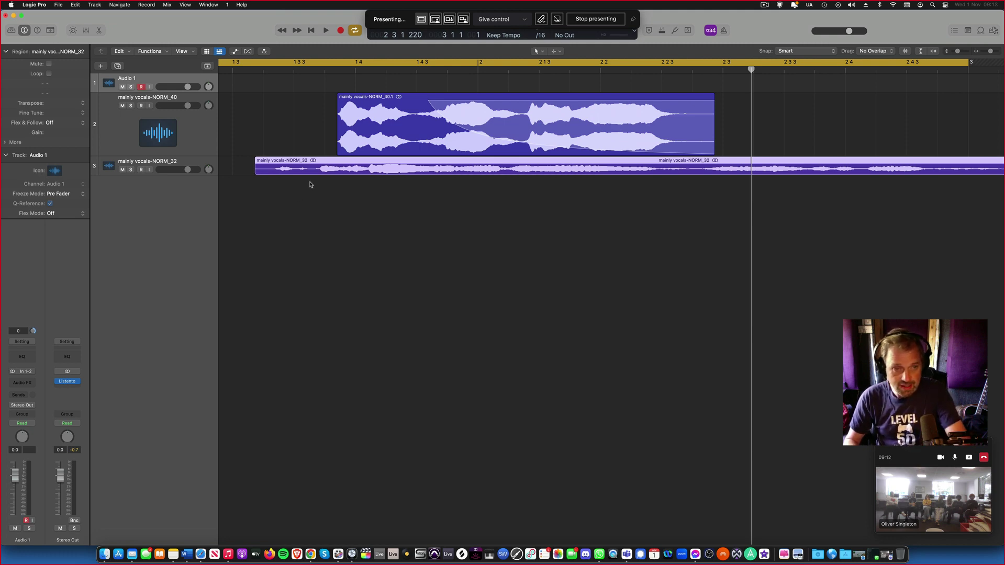
click(258, 217)
drag(97, 173, 96, 209)
drag(356, 193, 302, 193)
click(366, 240)
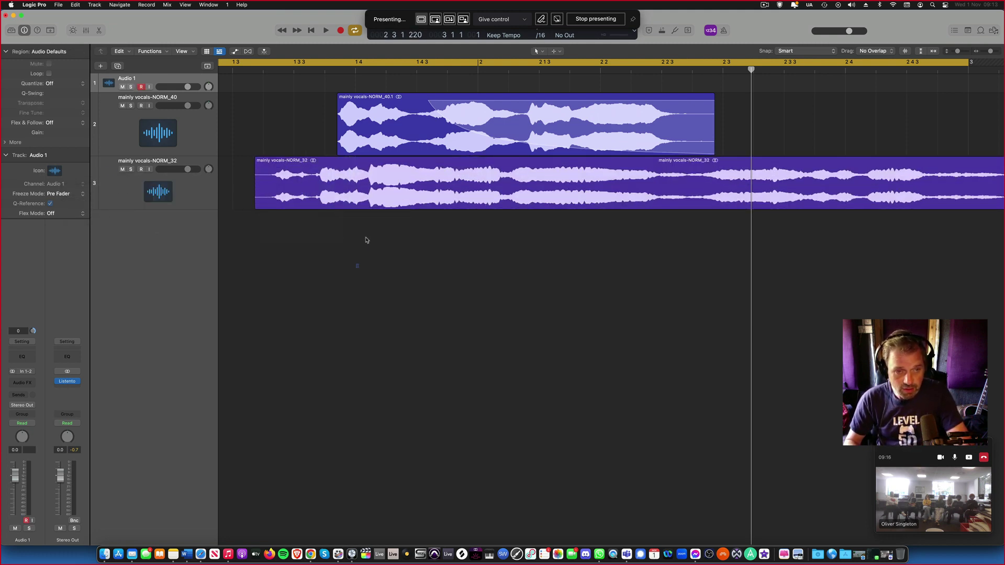
drag(376, 168, 247, 171)
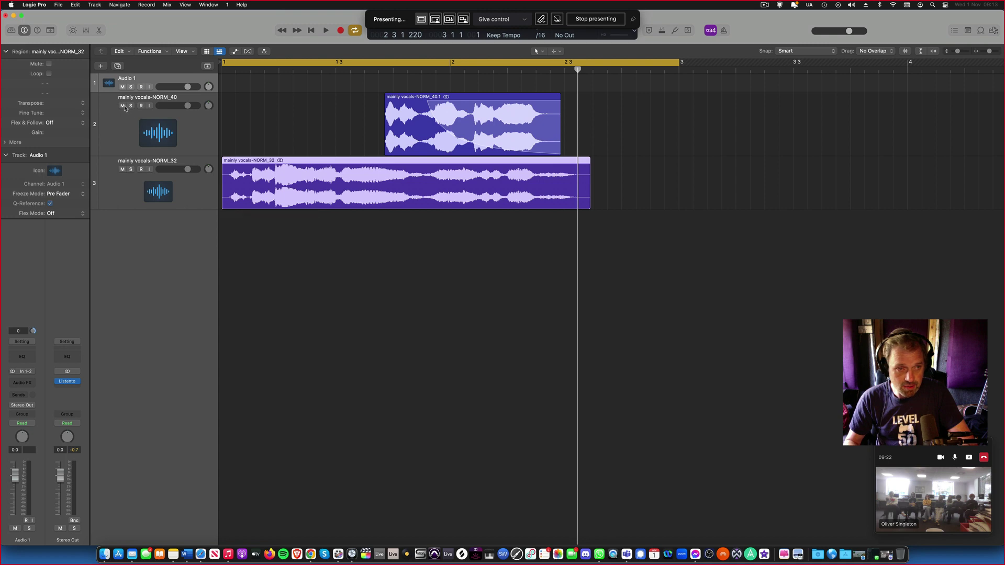
Mute the mainly vocals-NORM_40 track and play the mainly vocals-NORM_32 region from the beginning twice.
click(123, 106)
key(Return)
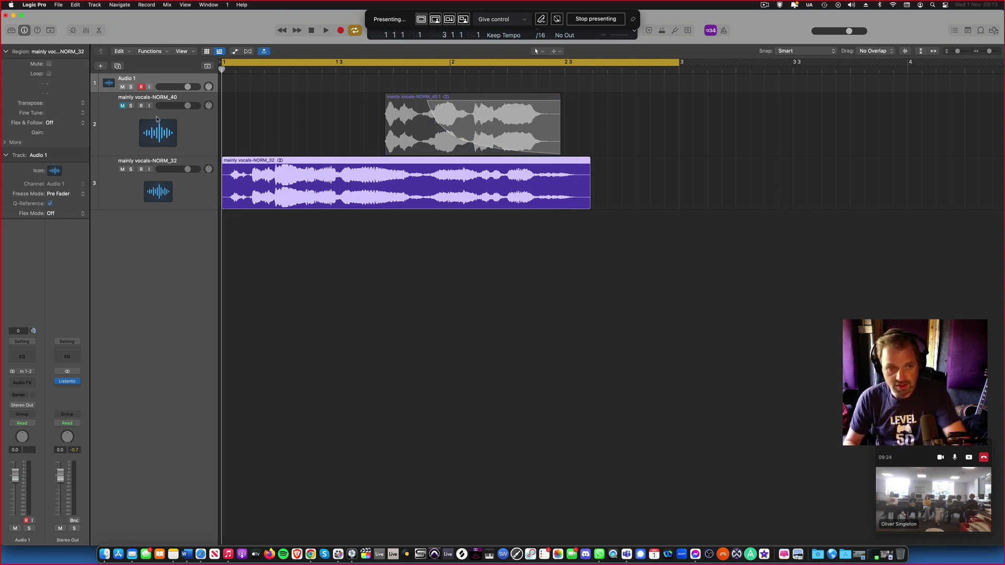
key(space)
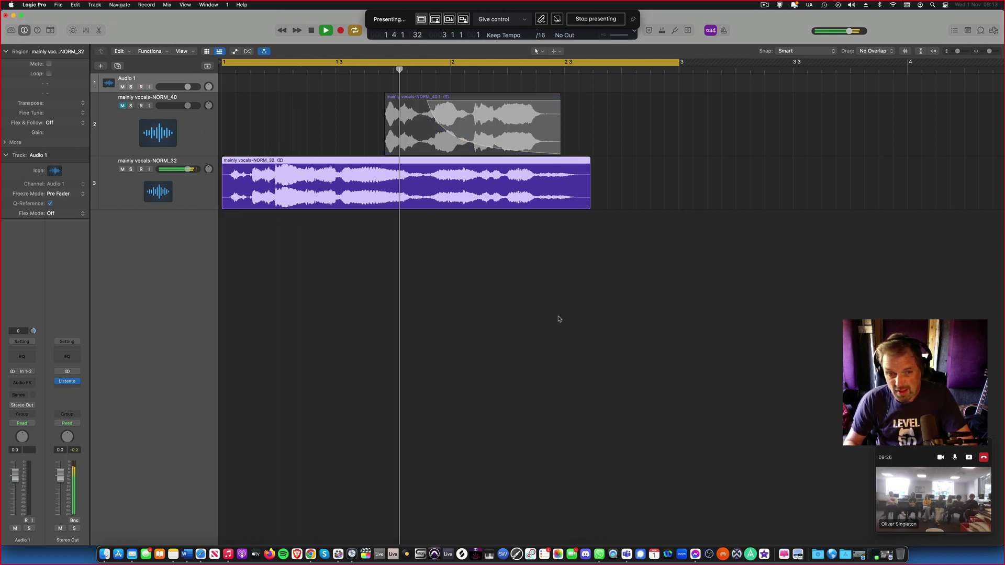
key(r)
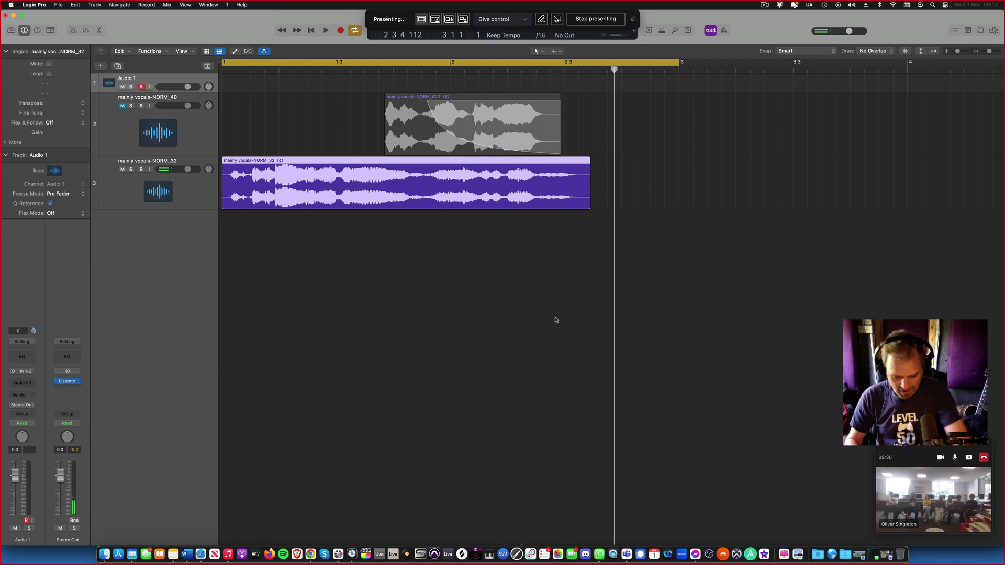
key(Return)
key(space)
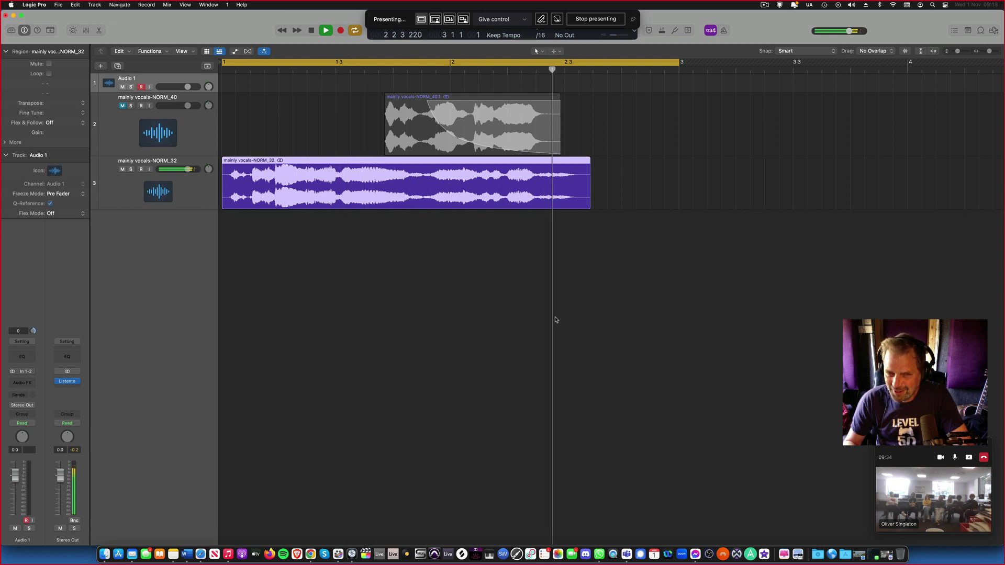
key(space)
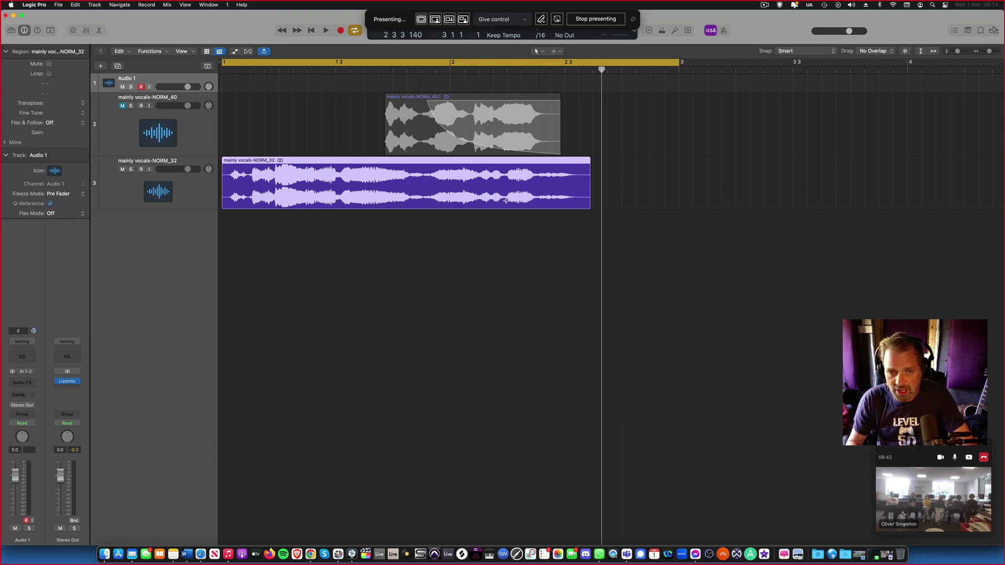
Marquee-select the closing phrase of the mainly vocals-NORM_32 region, from about 2 2 to just past 2 3, and play the selection.
drag(507, 198, 534, 201)
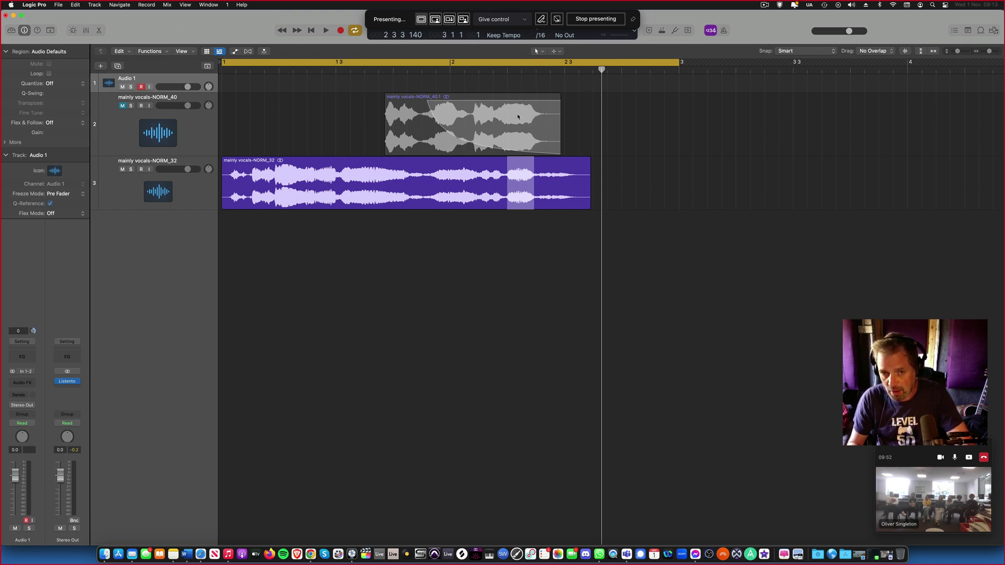
key(space)
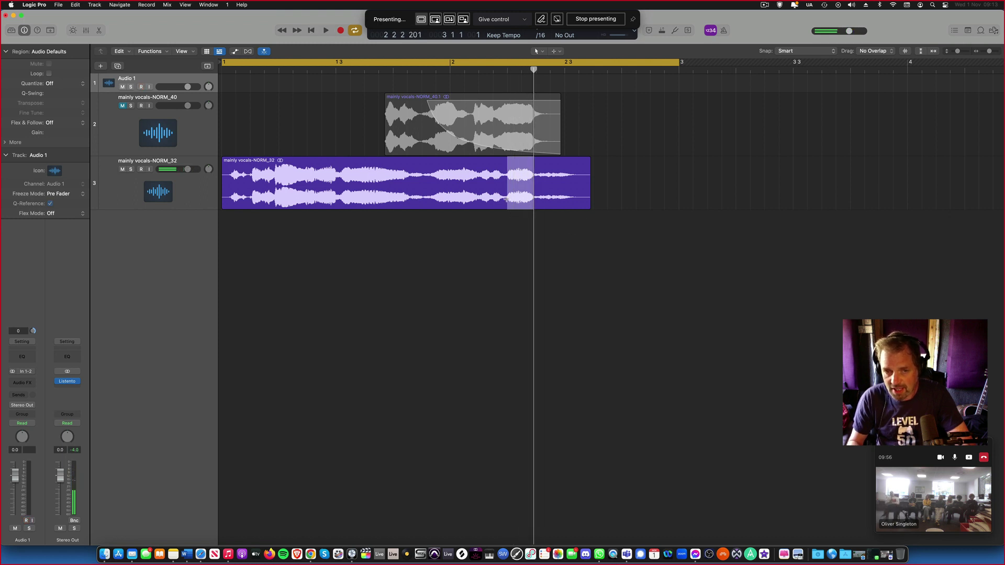
drag(505, 200, 576, 195)
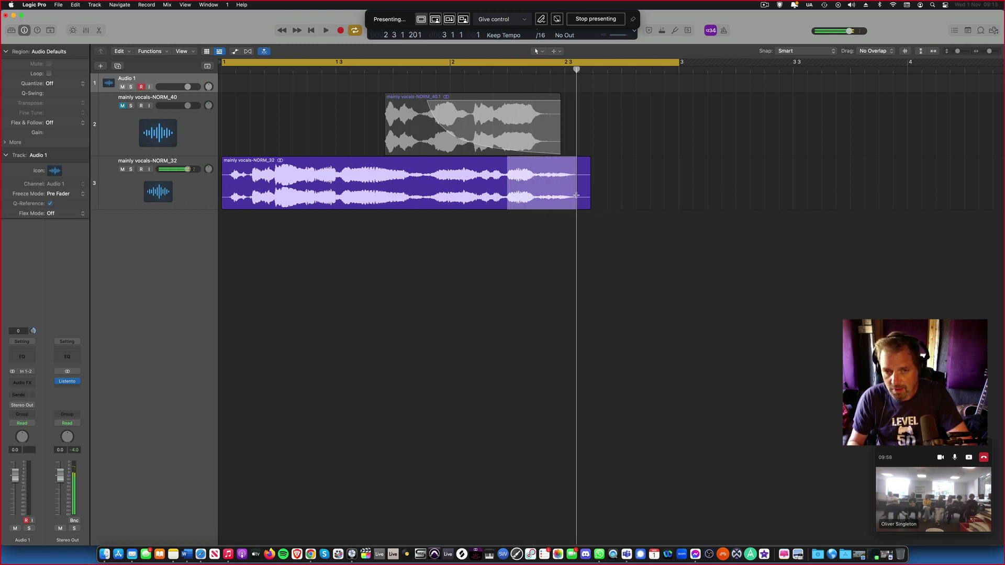
key(space)
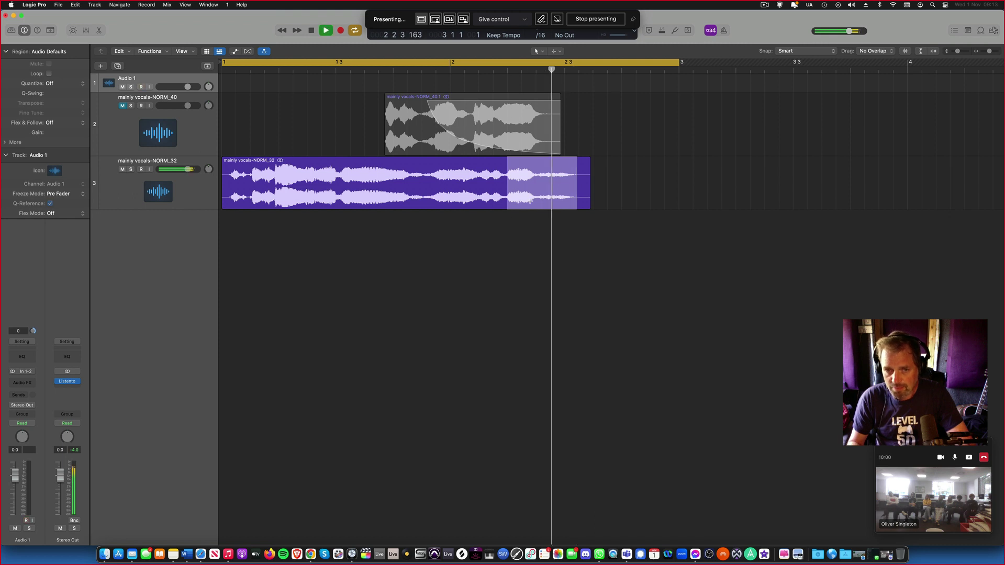
key(space)
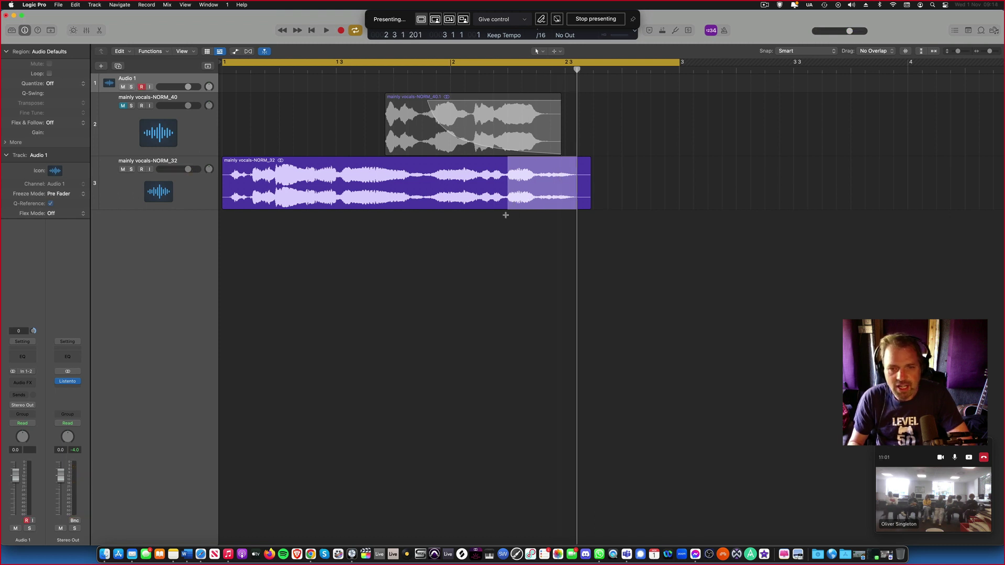
Split the selected phrase into its own region and move it to bar 1 on a new audio track.
click(541, 168)
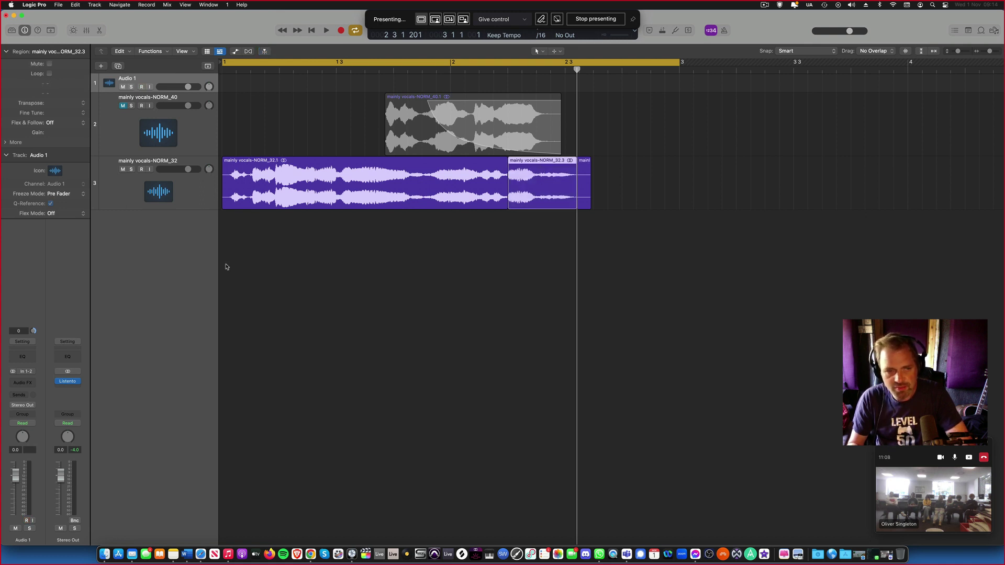
double_click(161, 227)
drag(547, 166, 262, 219)
Mute the mainly vocals-NORM_32 track and play the isolated phrase on the new track, made taller.
click(122, 169)
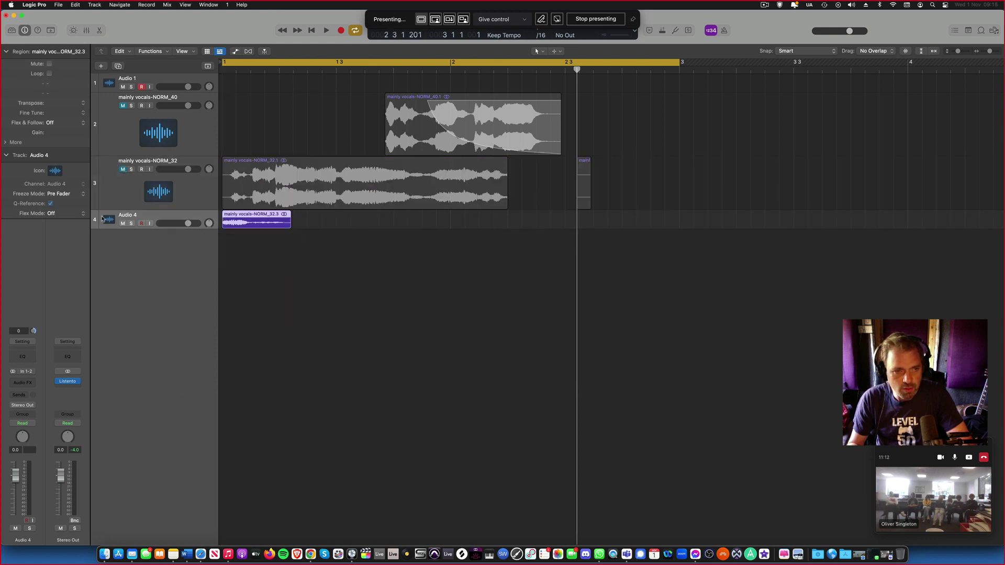
drag(94, 231, 95, 273)
key(space)
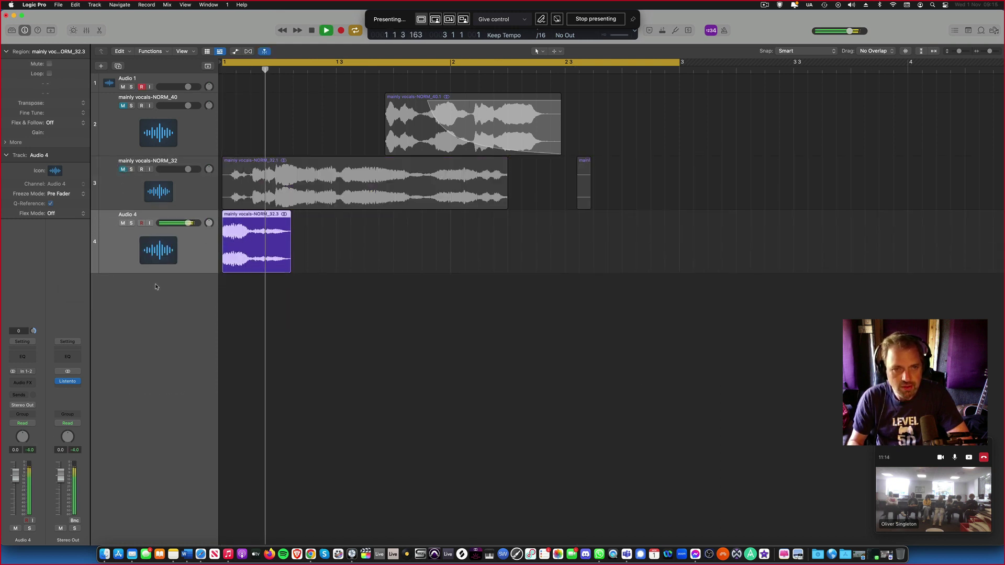
key(space)
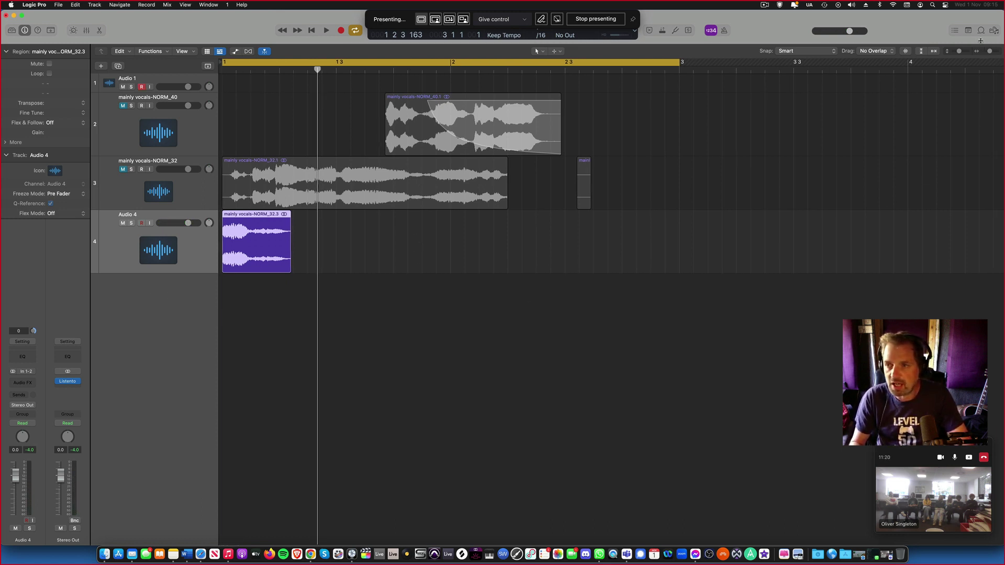
Open the Loop Browser, enter "loop" as the search term and browse to the 2-Step Spin Beat loops.
click(981, 31)
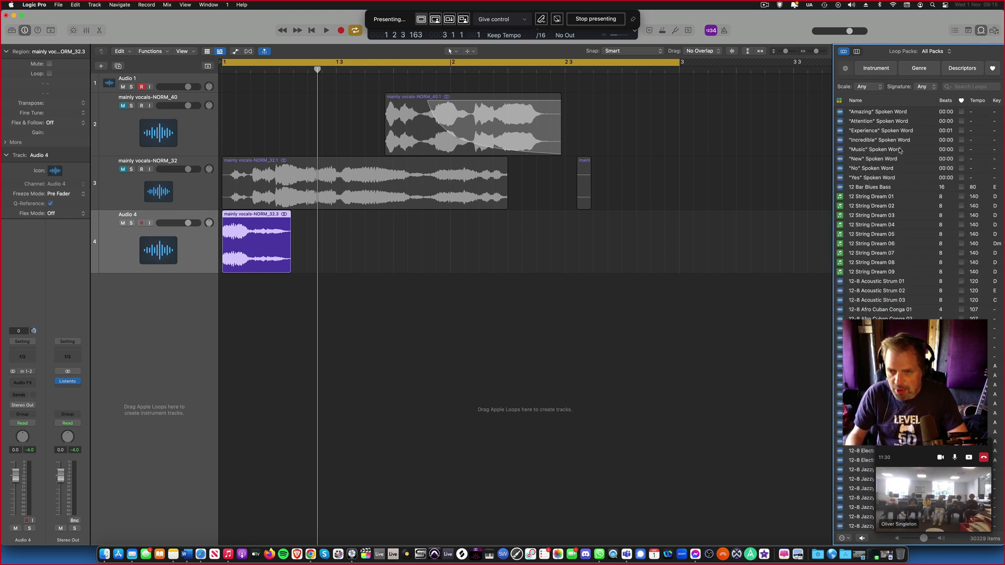
click(971, 86)
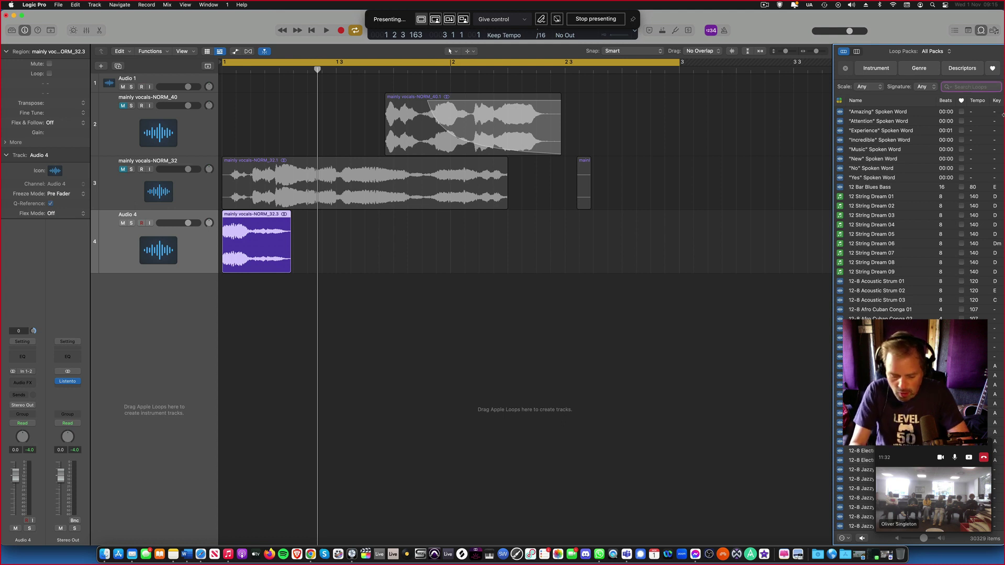
text(loop)
key(Return)
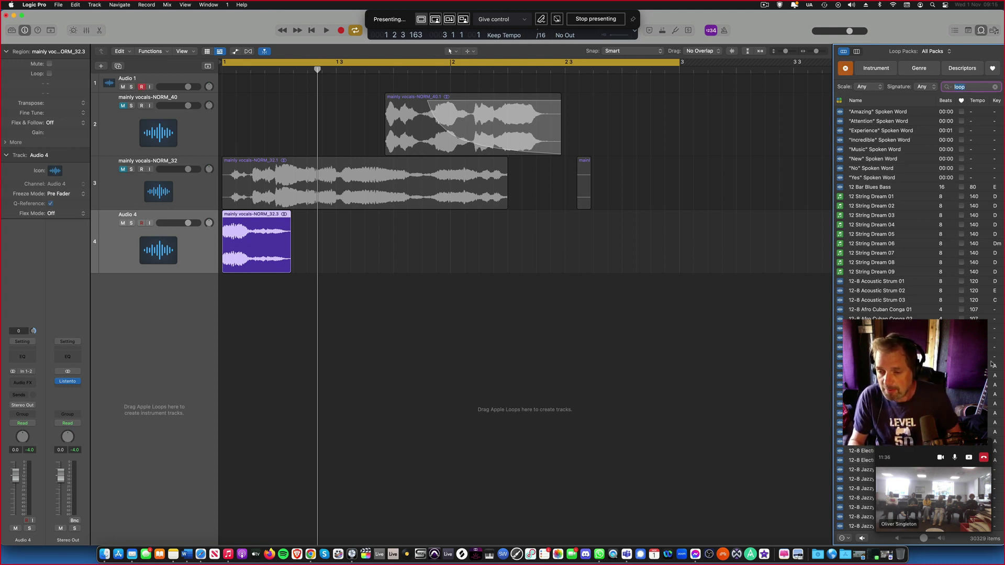
scroll(915, 210, down, 15)
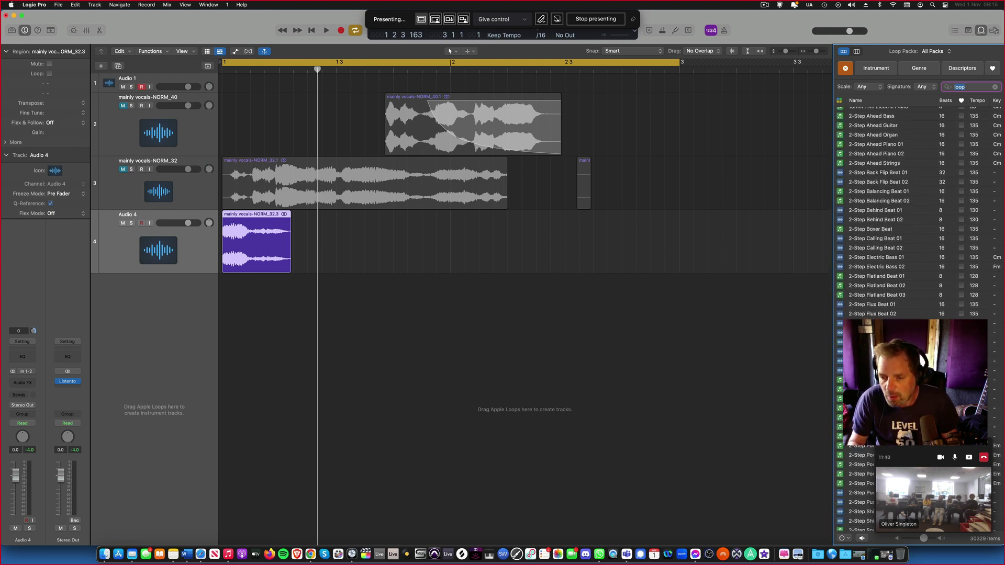
scroll(916, 209, down, 10)
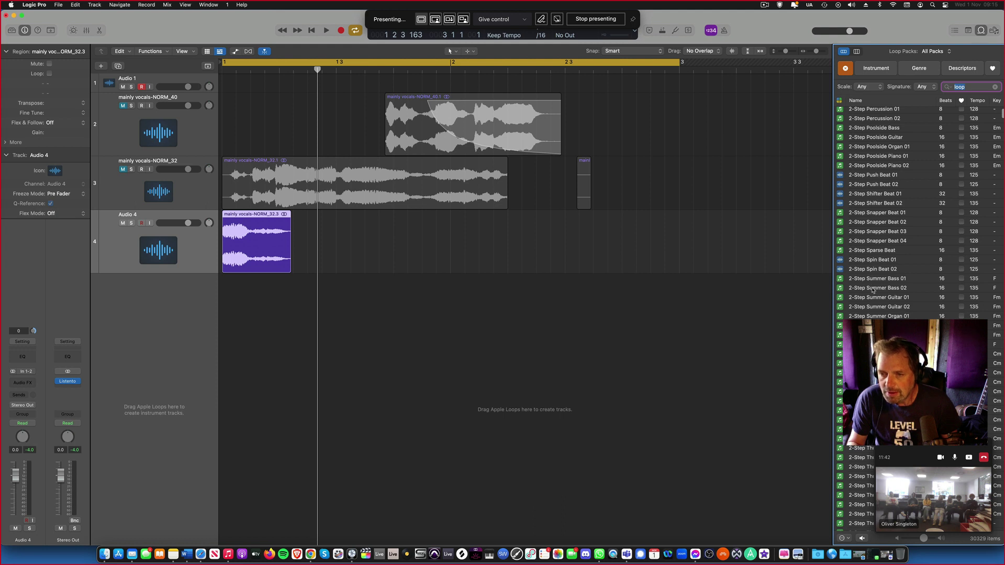
Preview the 2-Step Spin Beat 01 loop and add it at bar 1 on a new, taller track below the isolated phrase.
click(859, 261)
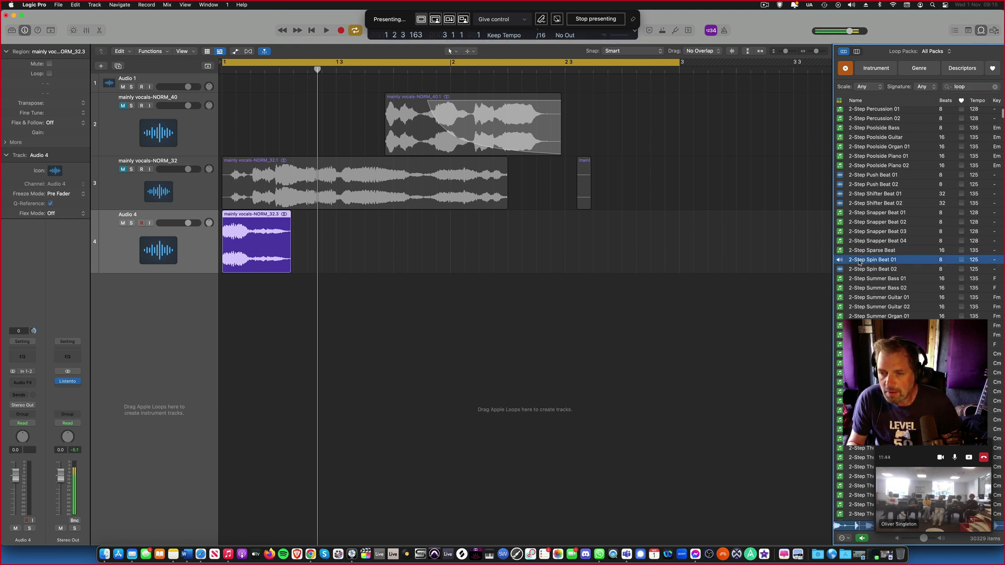
drag(839, 260, 240, 290)
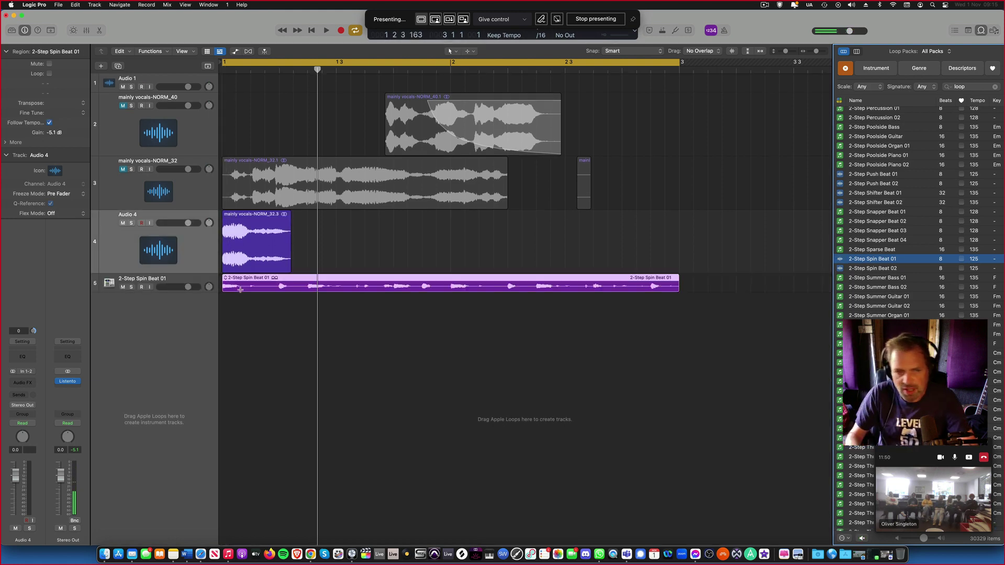
drag(92, 293, 97, 319)
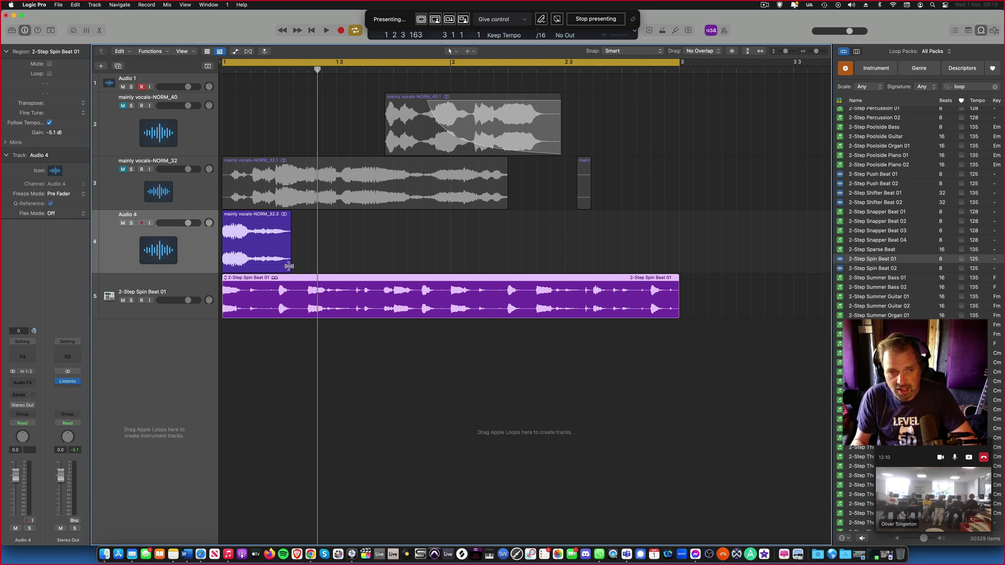
Time-compress the vocal phrase on track 4 so it ends on beat 1 2, and play it with the drum loop.
drag(289, 266, 278, 270)
key(space)
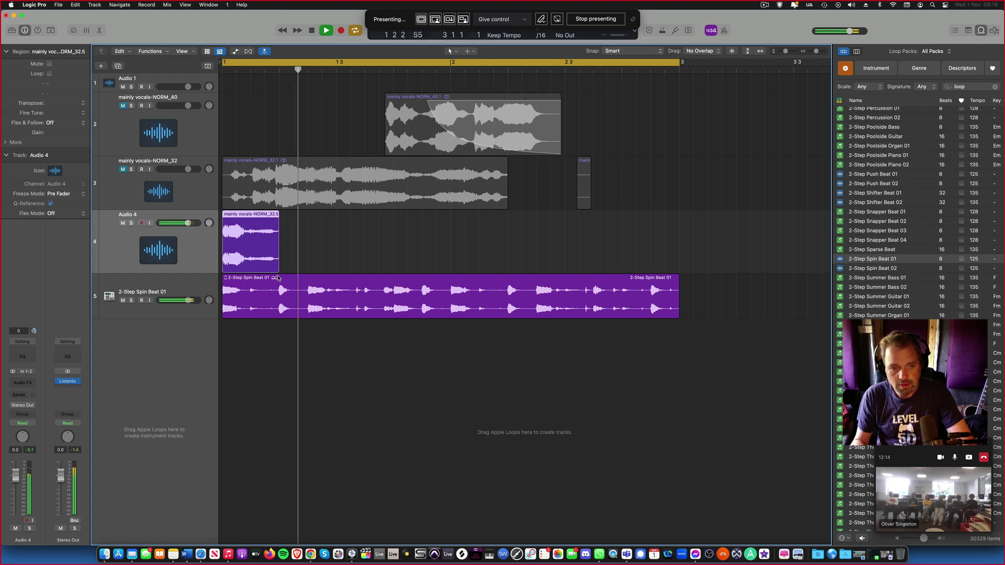
key(space)
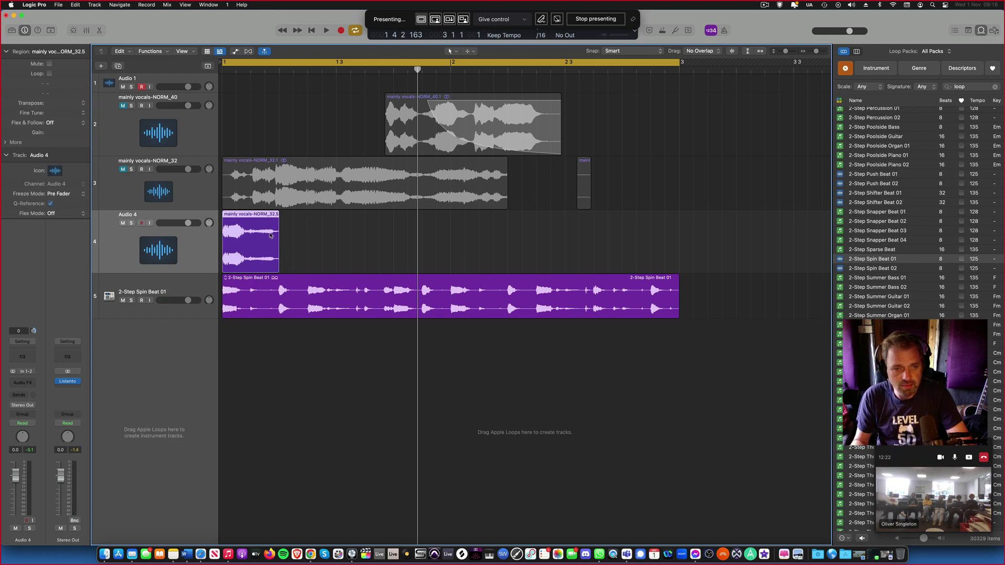
Play the compressed phrase with the drum loop again and reduce the height of track 4.
key(space)
scroll(271, 235, down, 1)
scroll(281, 243, up, 3)
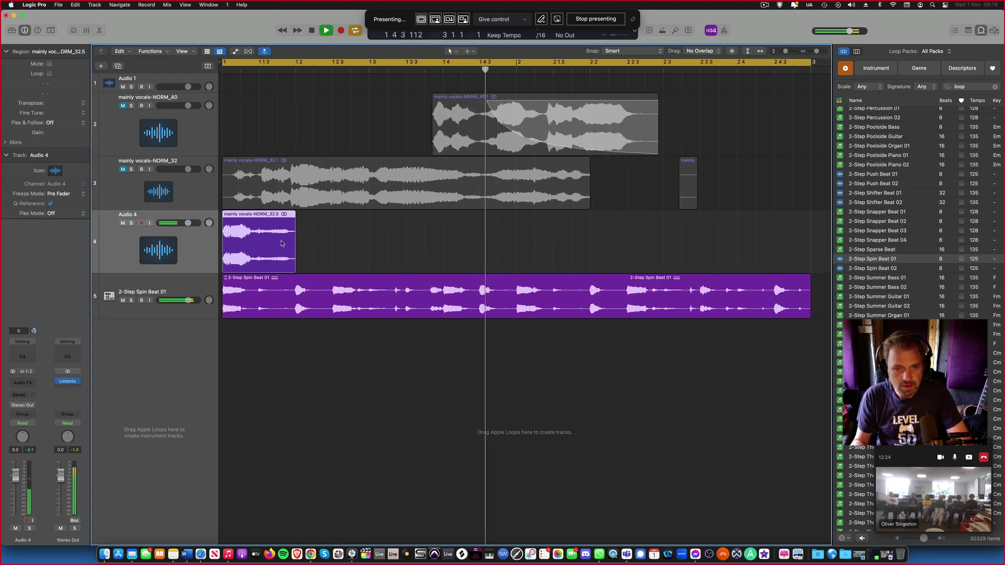
drag(97, 273, 96, 252)
scroll(301, 233, down, 1)
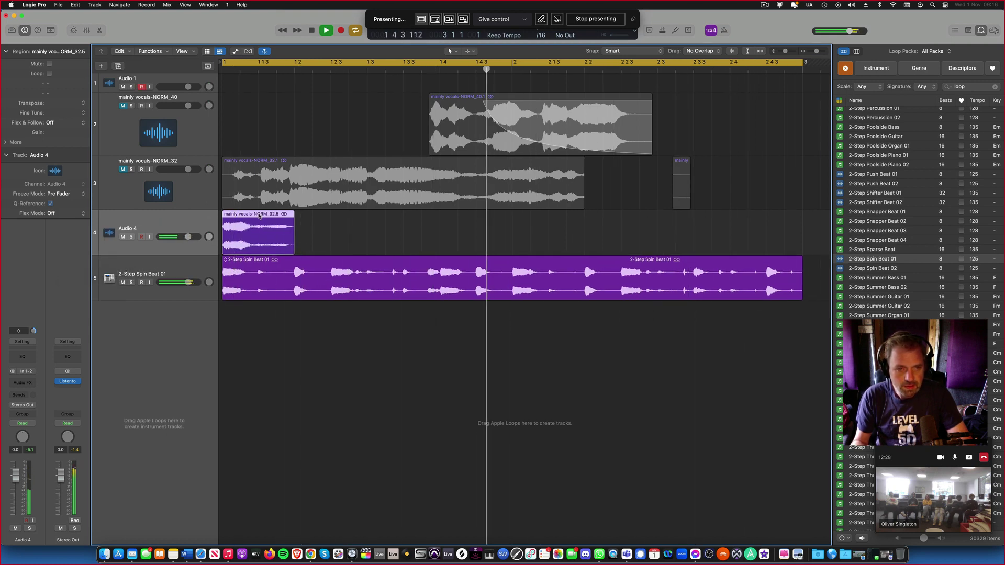
Copy the compressed phrase on track 4 to beat 1 2 and play both phrases with the drum loop.
key(space)
drag(259, 216, 327, 216)
key(space)
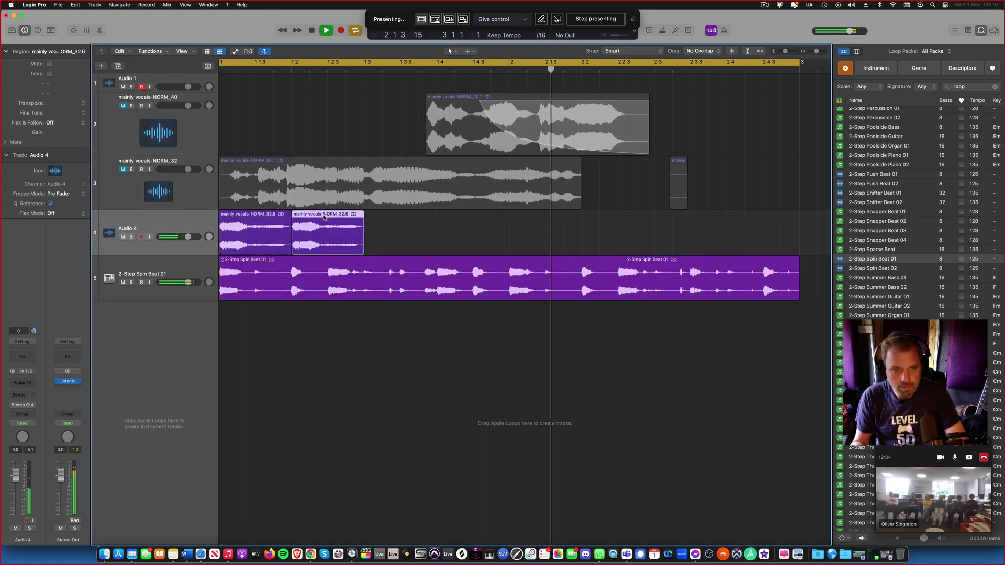
alt+click(323, 216)
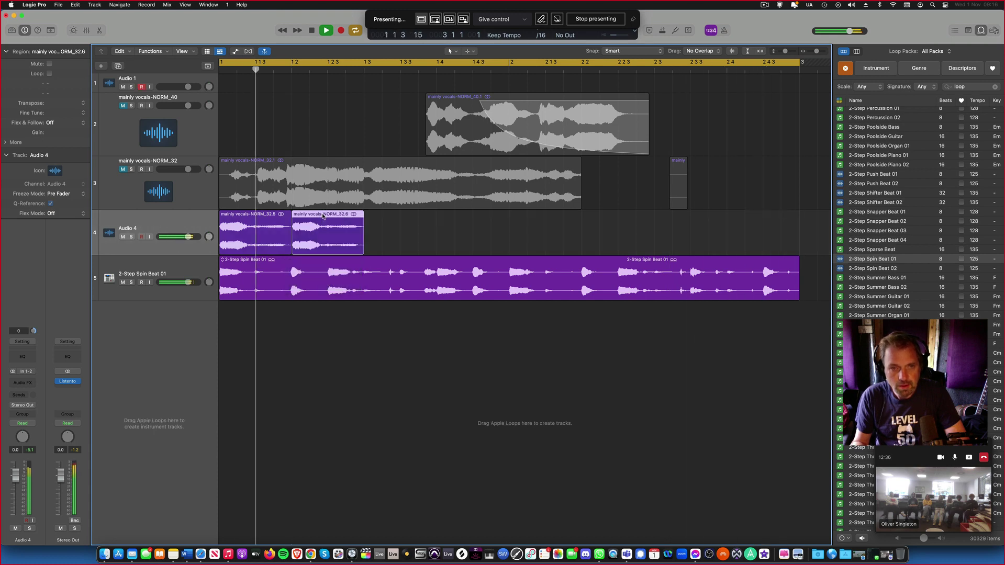
Copy the phrase to beat 1 3, trim that copy to a quarter-beat slice and duplicate the slice directly after it.
key(space)
drag(324, 216, 397, 219)
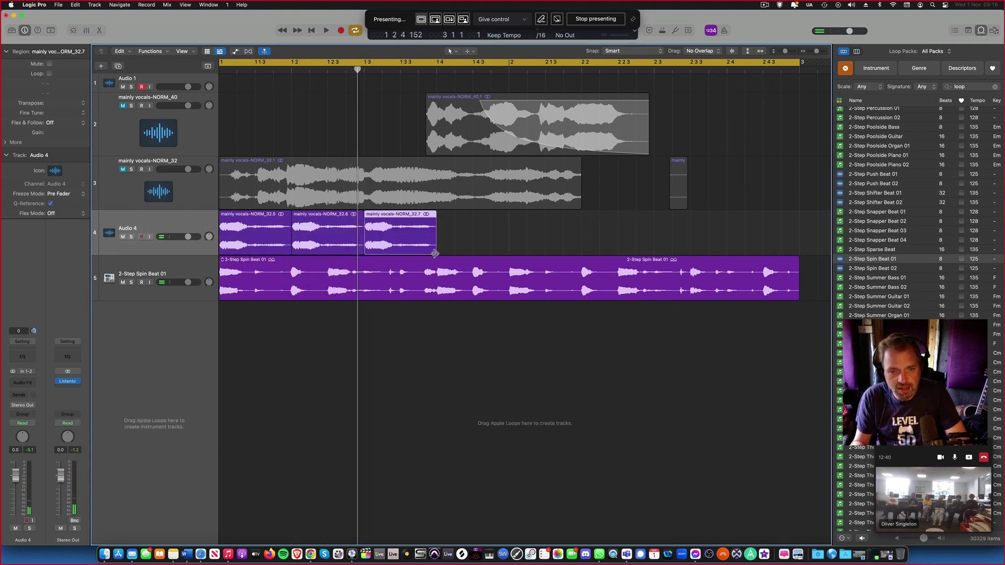
drag(435, 254, 382, 251)
drag(371, 214, 390, 215)
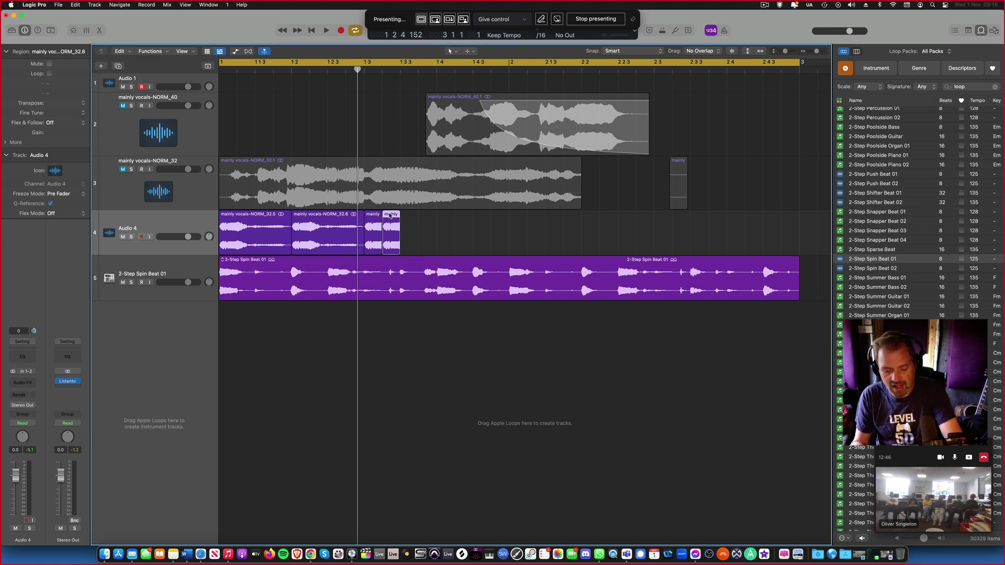
Loop the second quarter-beat slice on track 4, limit it to one repeat, and play the stutter with the drum loop.
key(l)
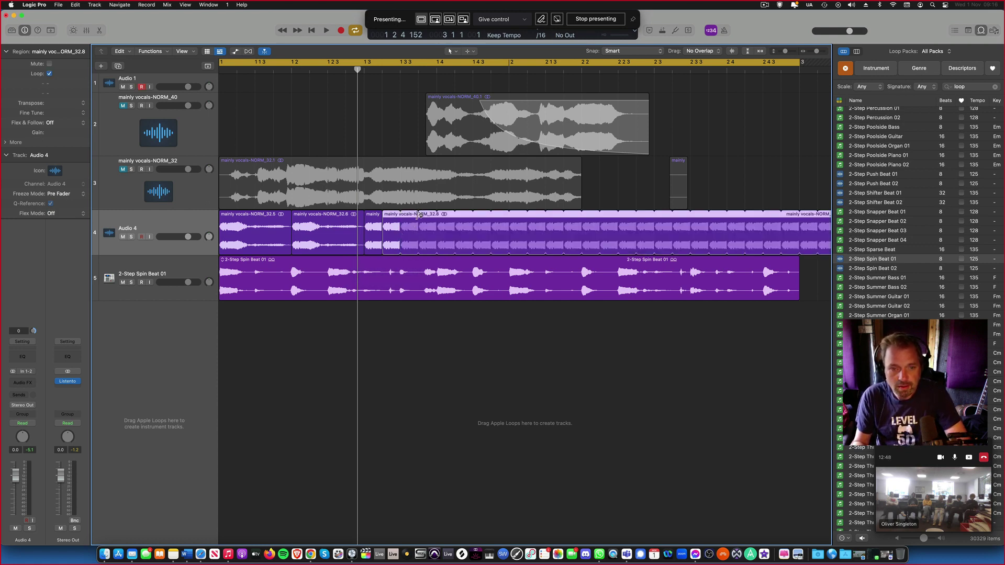
drag(418, 216, 417, 215)
key(space)
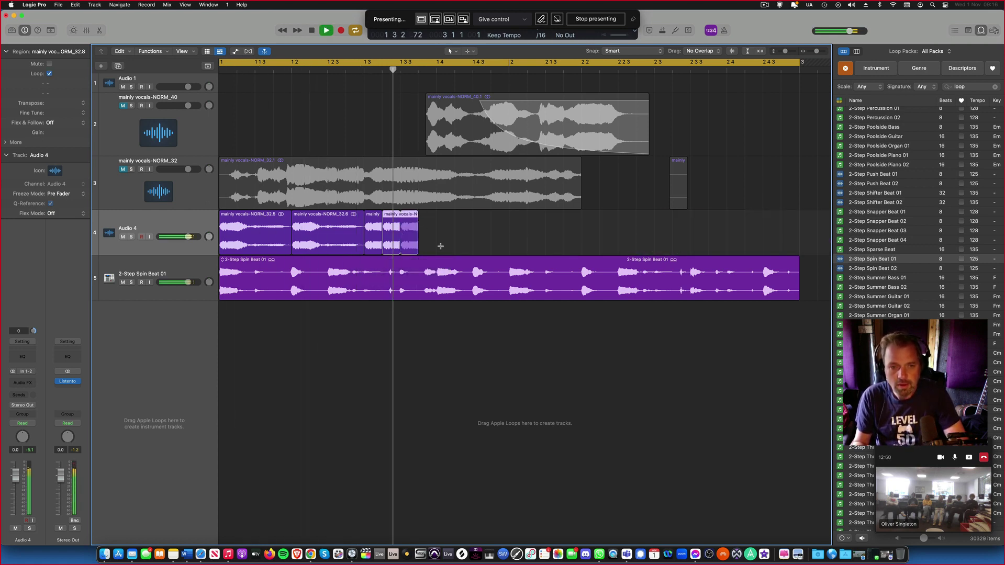
key(space)
drag(418, 252, 403, 250)
click(412, 230)
click(425, 235)
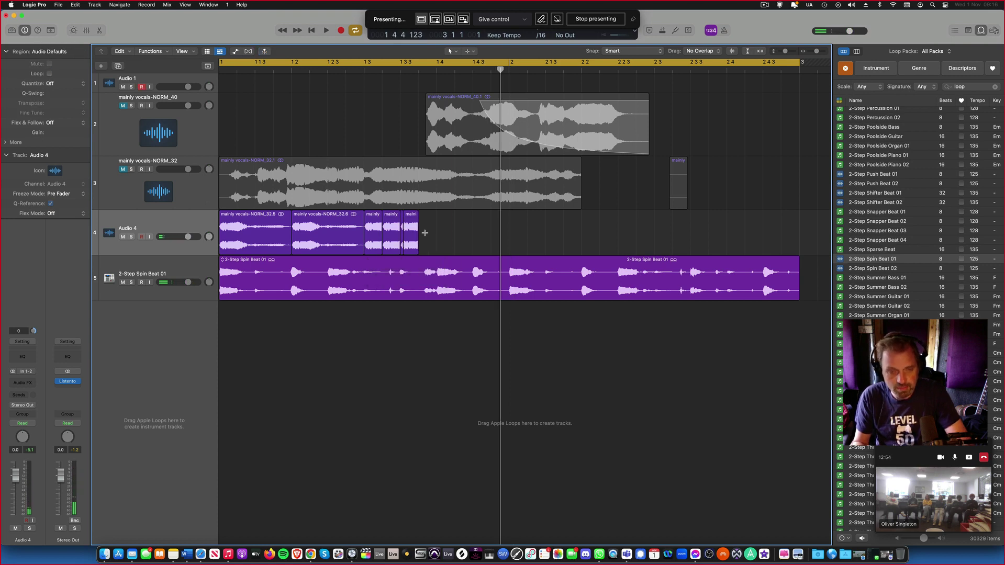
key(super+z)
End the looped slice at 1 3 4 while playing the vocal stutter with the drum loop.
key(space)
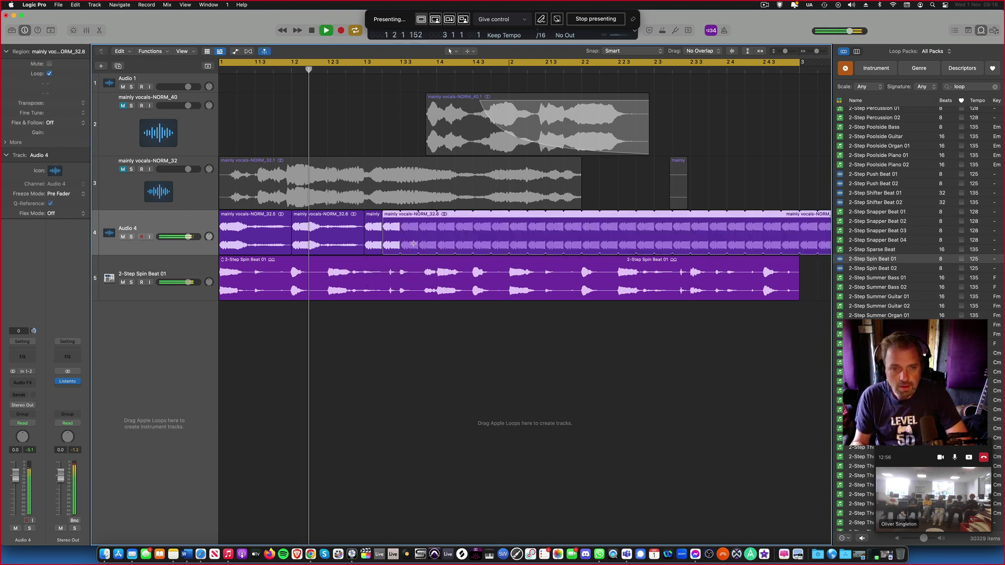
click(420, 214)
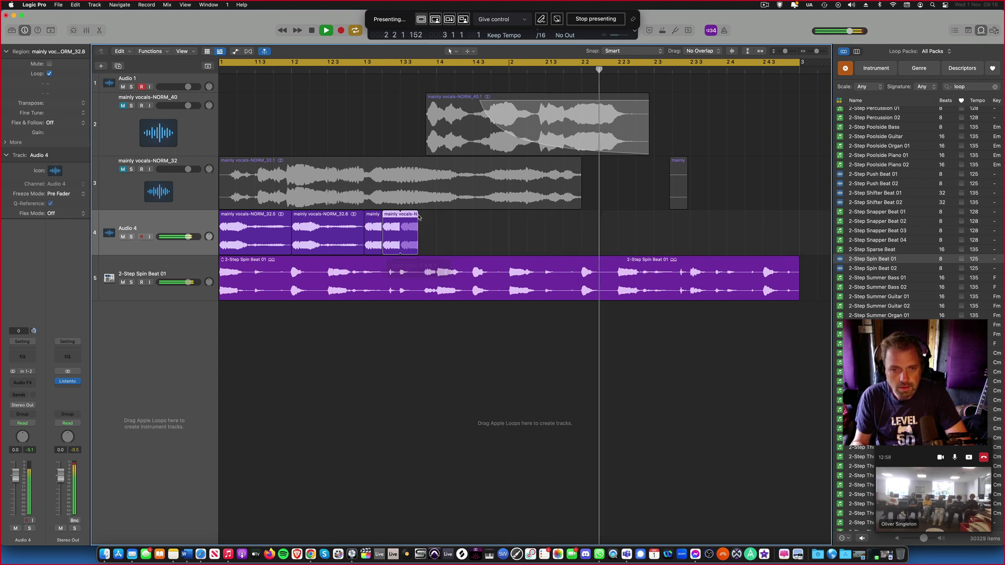
key(space)
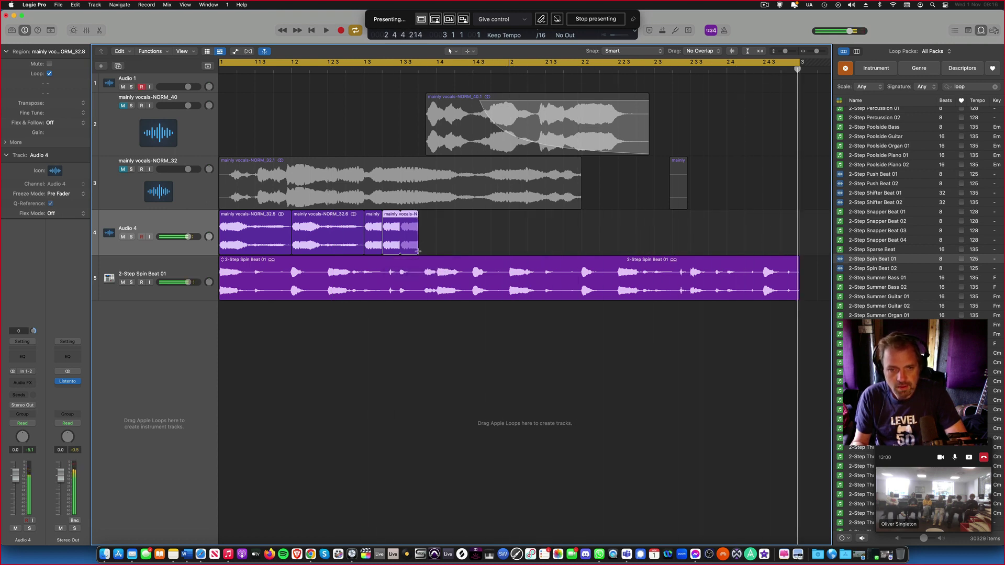
Switch looping of the slice off and on again, end its repeats at 2 2 2, and play the result.
key(l)
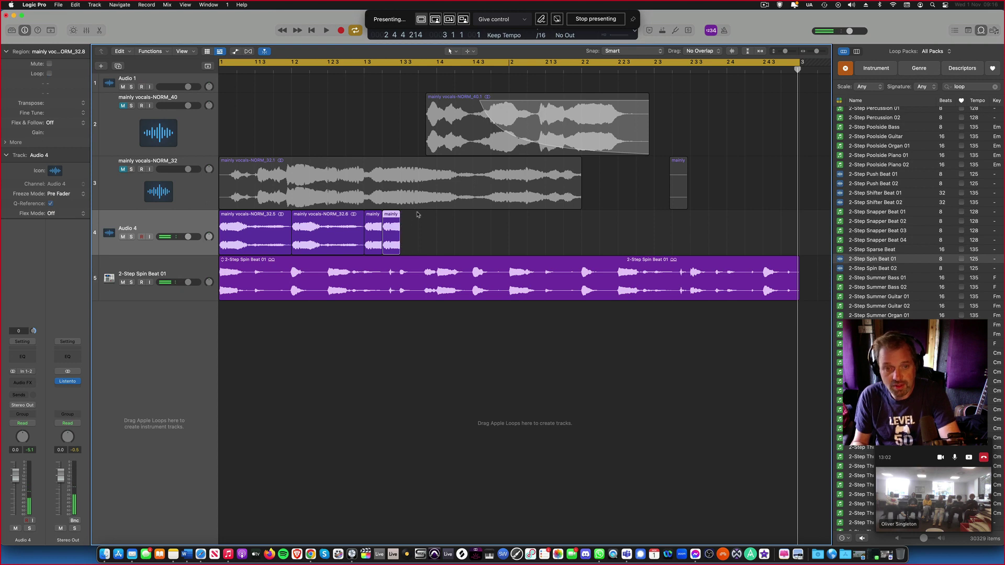
key(l)
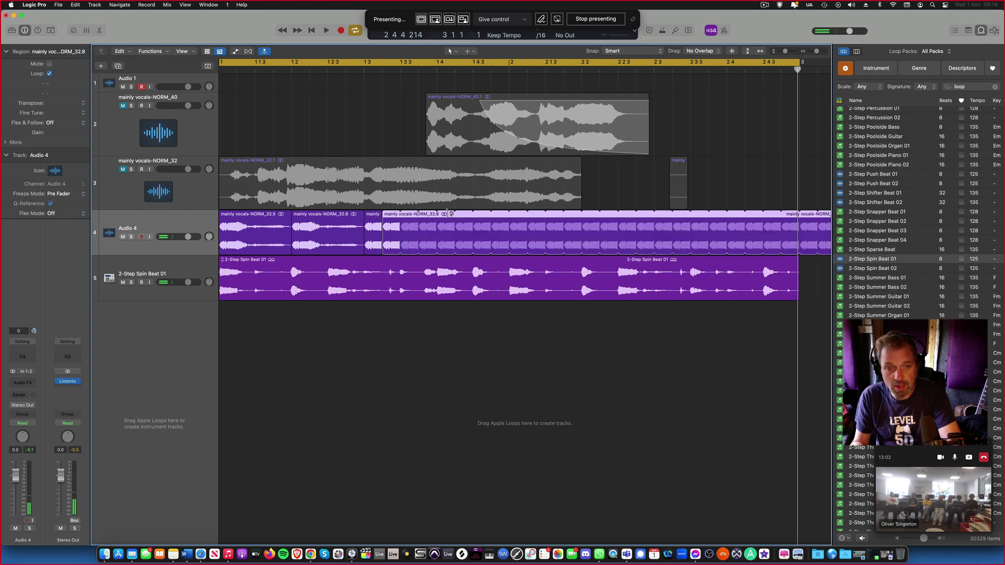
click(600, 214)
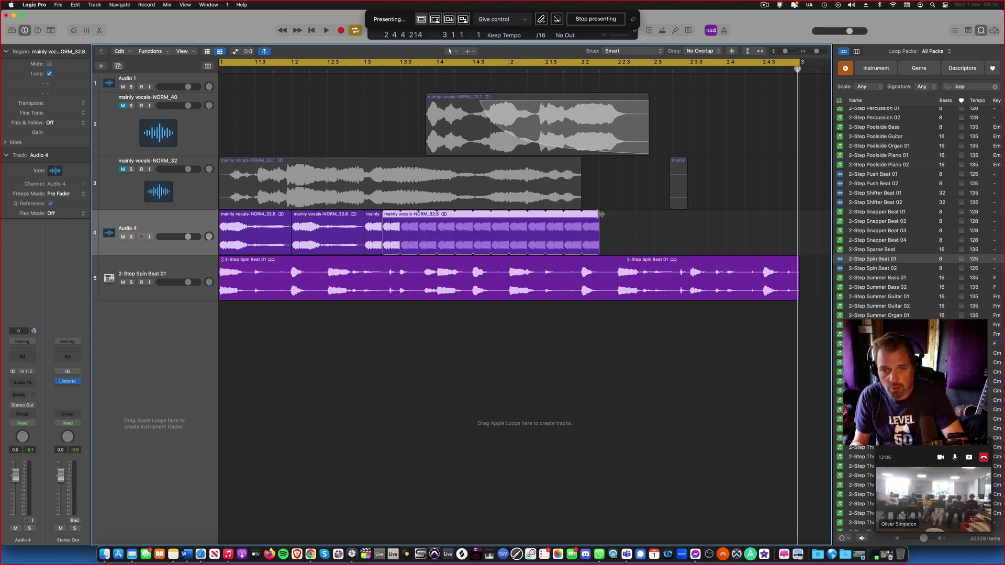
key(space)
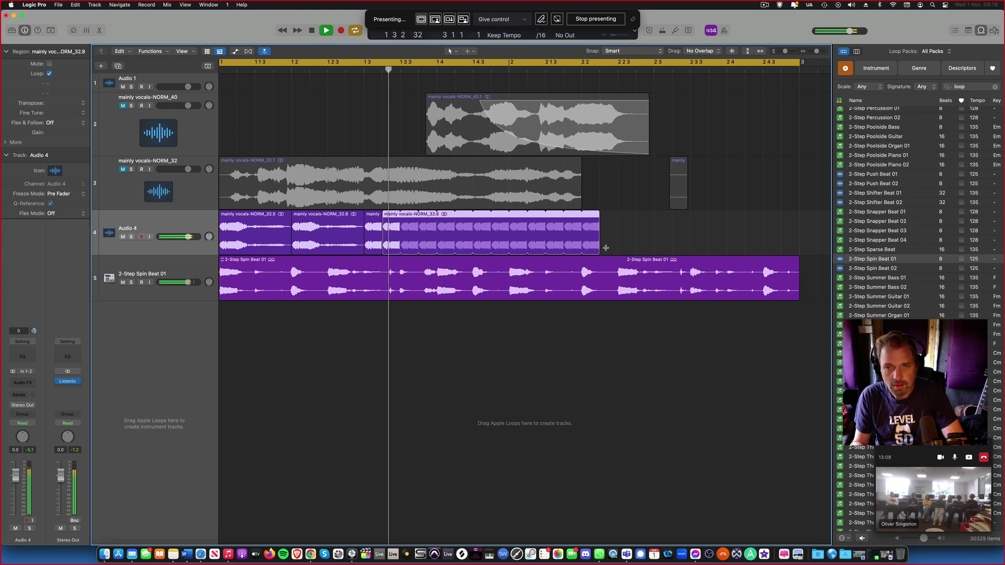
key(space)
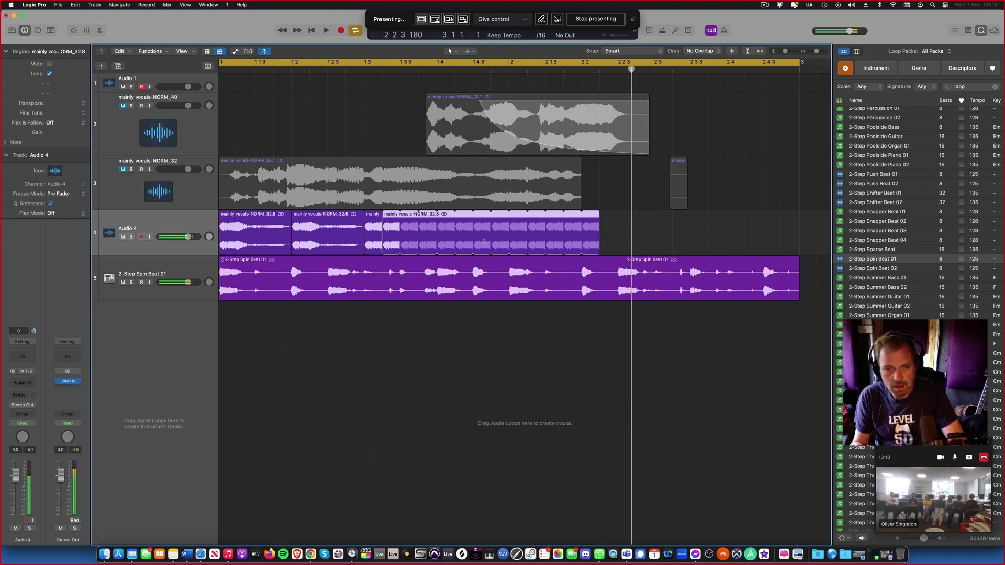
Copy the second phrase to beat 2 2, time-stretch the copy to end at beat 2 4, and play it with the drums.
drag(312, 219, 601, 244)
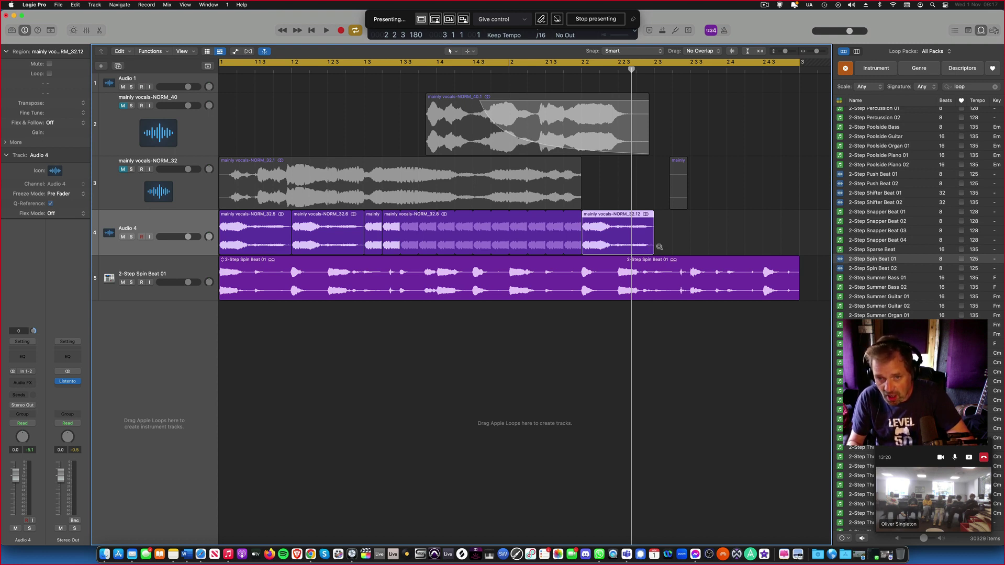
drag(652, 250, 725, 246)
key(space)
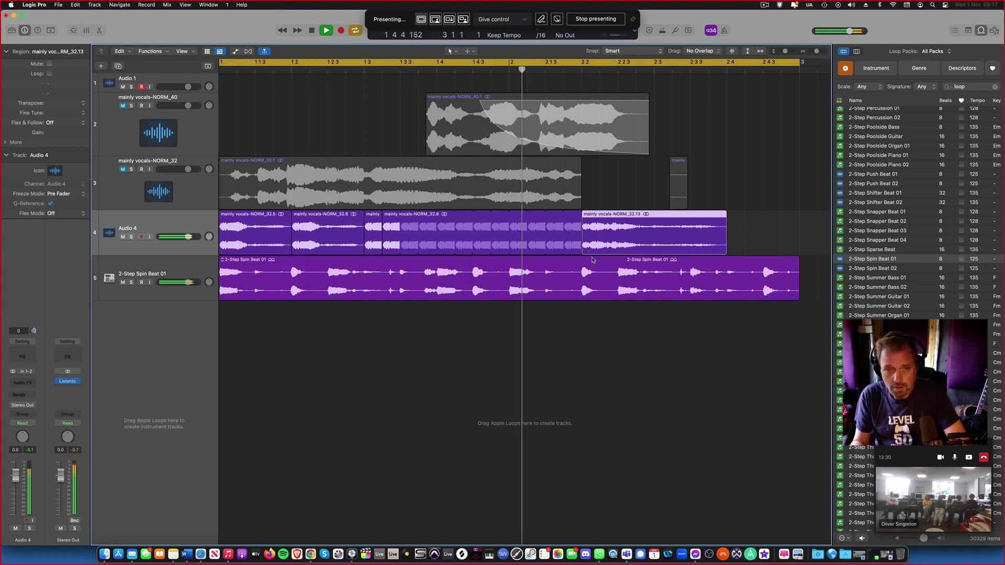
key(space)
End the looped slice at 1 4 3, fill the stretch up to beat 2 2 with a looped half-length slice, and play it.
drag(581, 219, 472, 223)
drag(445, 226, 473, 225)
drag(379, 217, 478, 251)
key(l)
key(Return)
key(space)
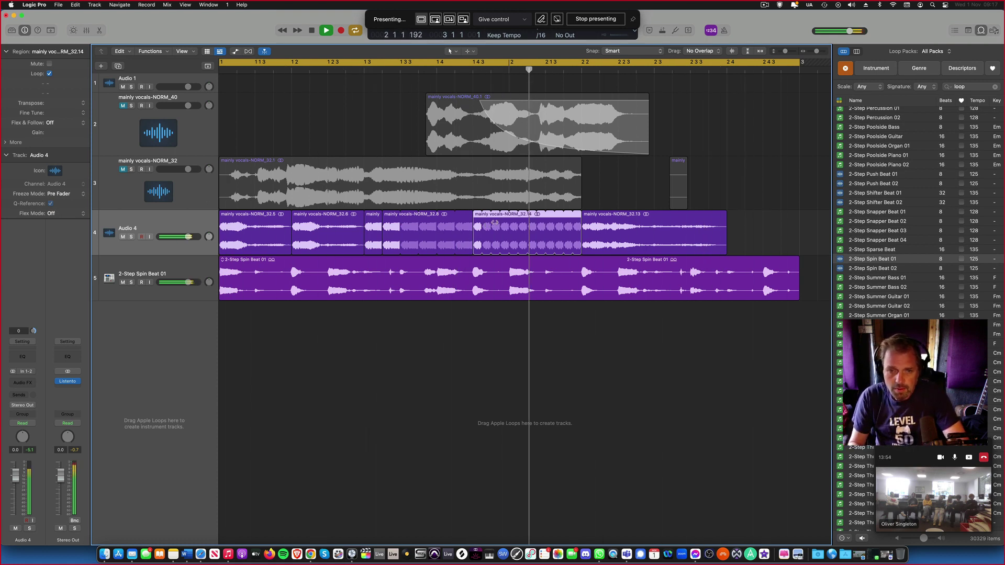
key(space)
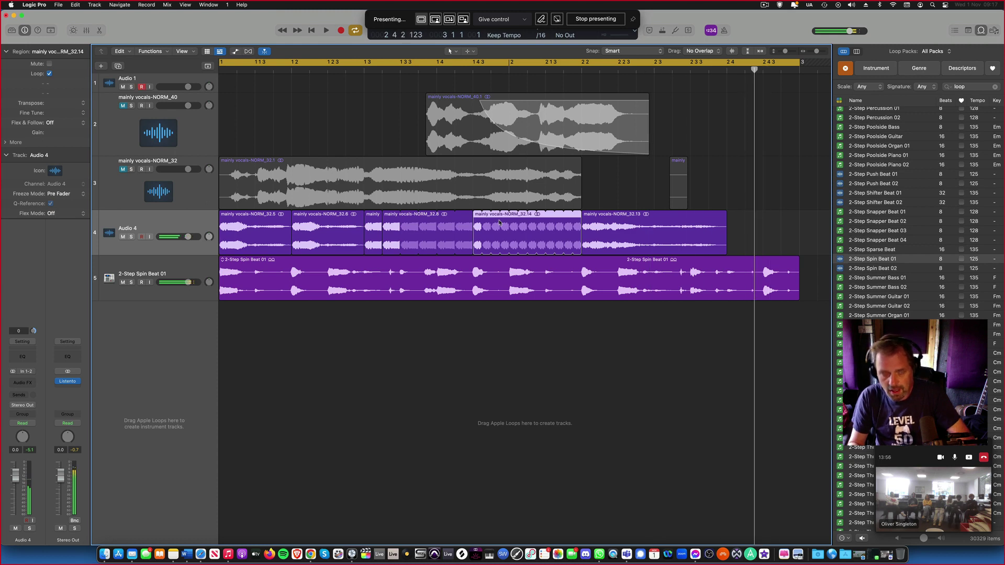
Copy the 2-Step Spin Beat 01 region to bar 3 and extend the cycle range to bar 5.
scroll(471, 272, left, 1)
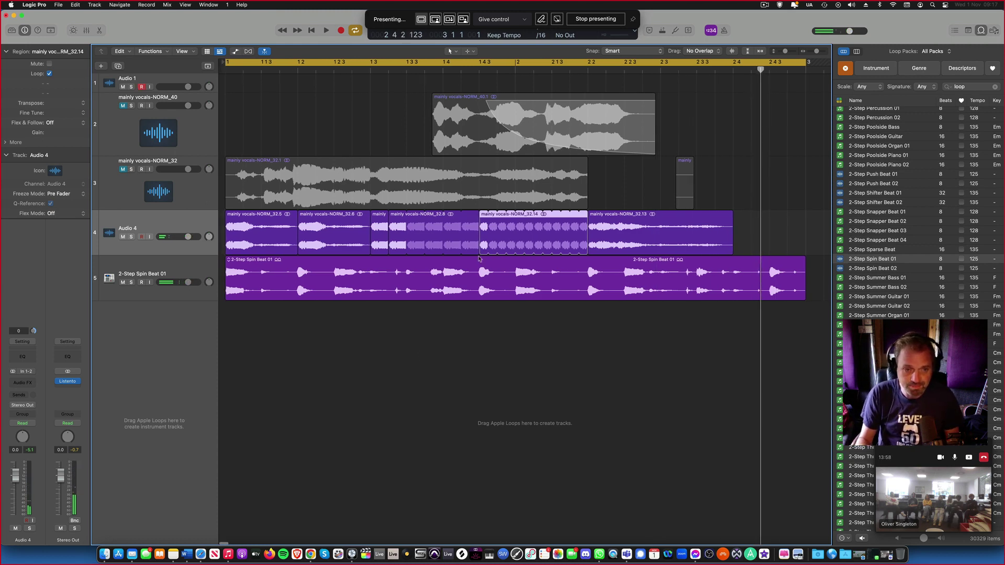
ctrl+alt+click(420, 363)
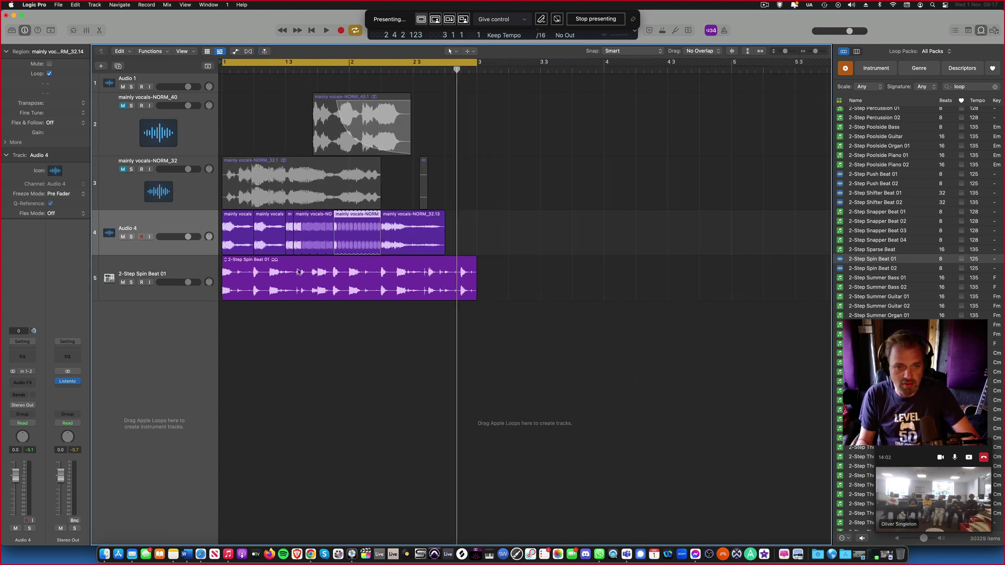
drag(273, 260, 529, 260)
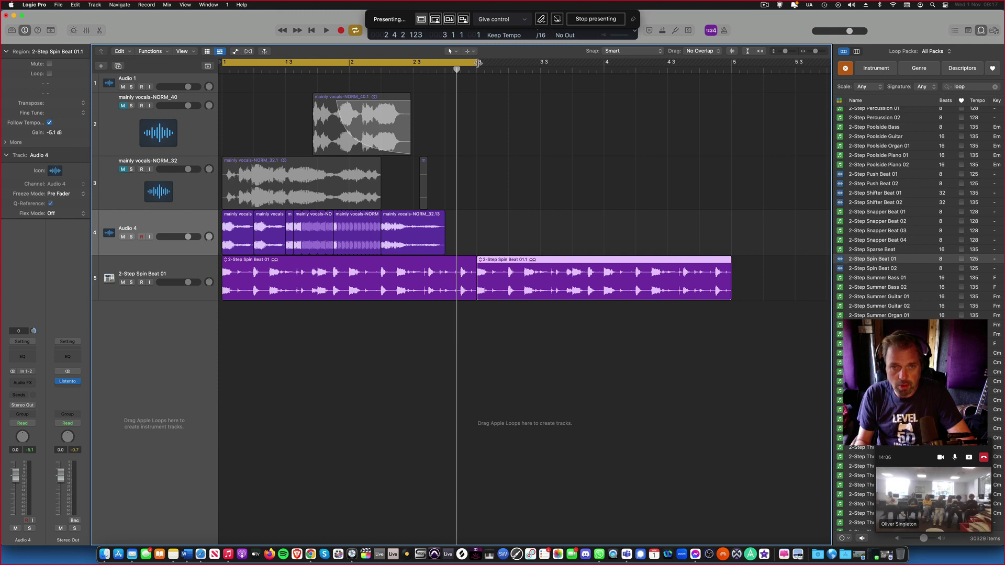
drag(478, 62, 731, 64)
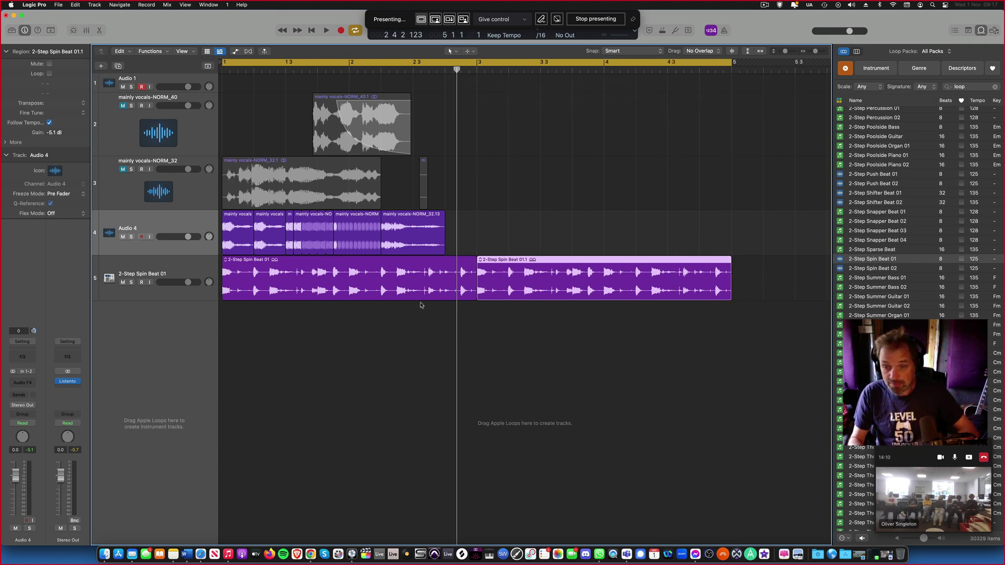
Copy the first phrase on track 4 to bar 3, transpose the copy by +12, and play it with the drums.
drag(233, 219, 489, 227)
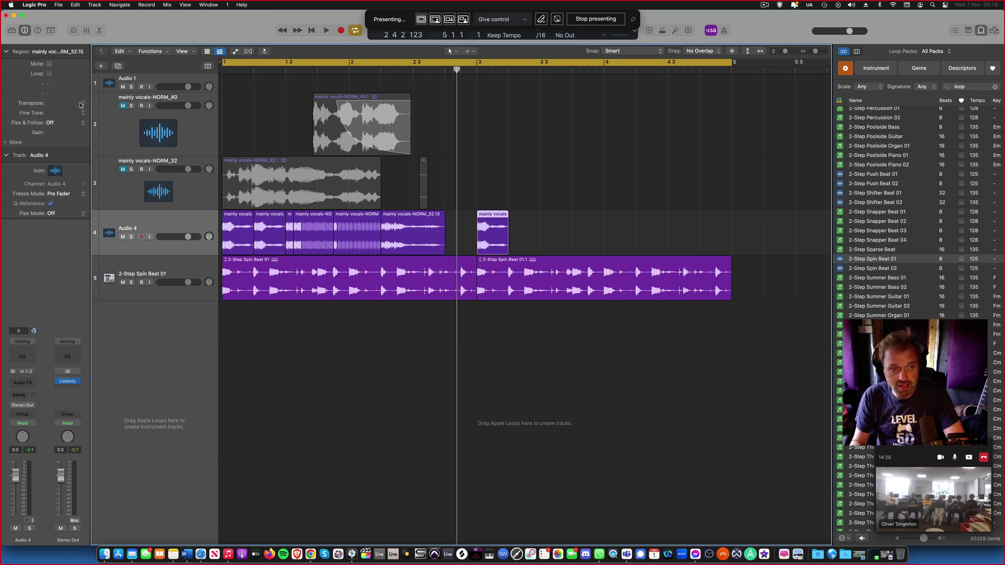
click(83, 103)
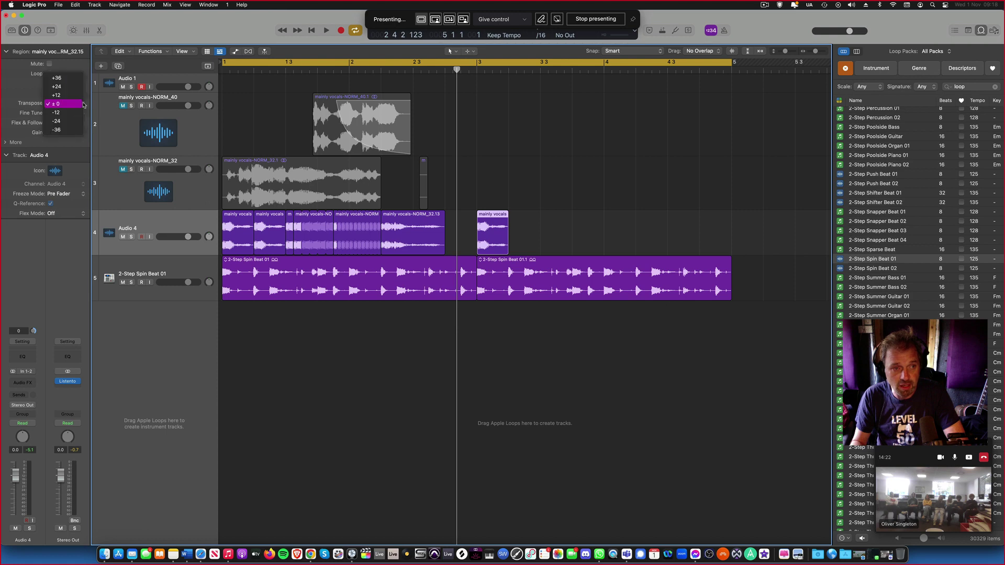
click(71, 94)
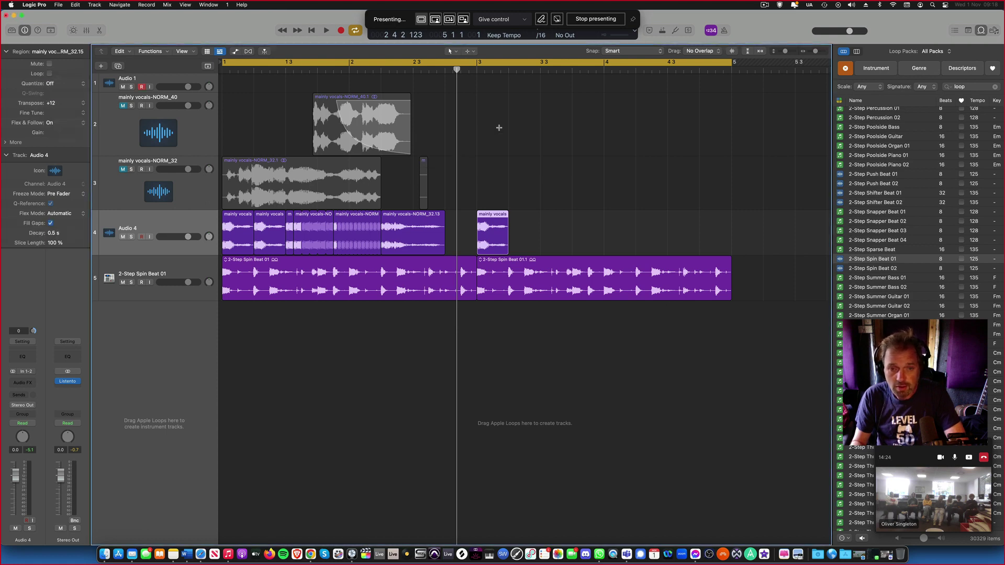
key(space)
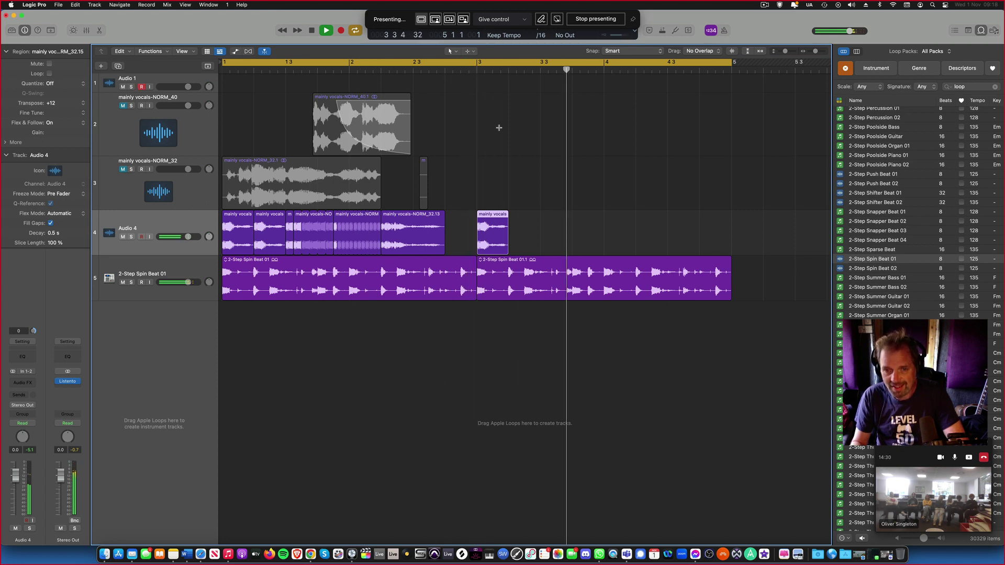
key(space)
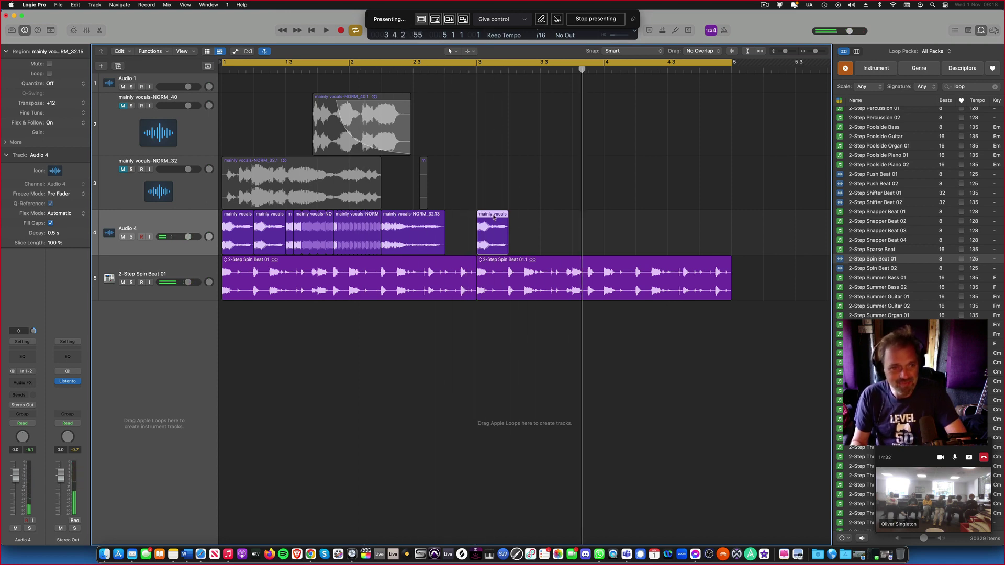
Audition the bar 3 phrase transposed to -12, and set its transposition to +7, playing it with the drum loop.
drag(493, 217, 494, 217)
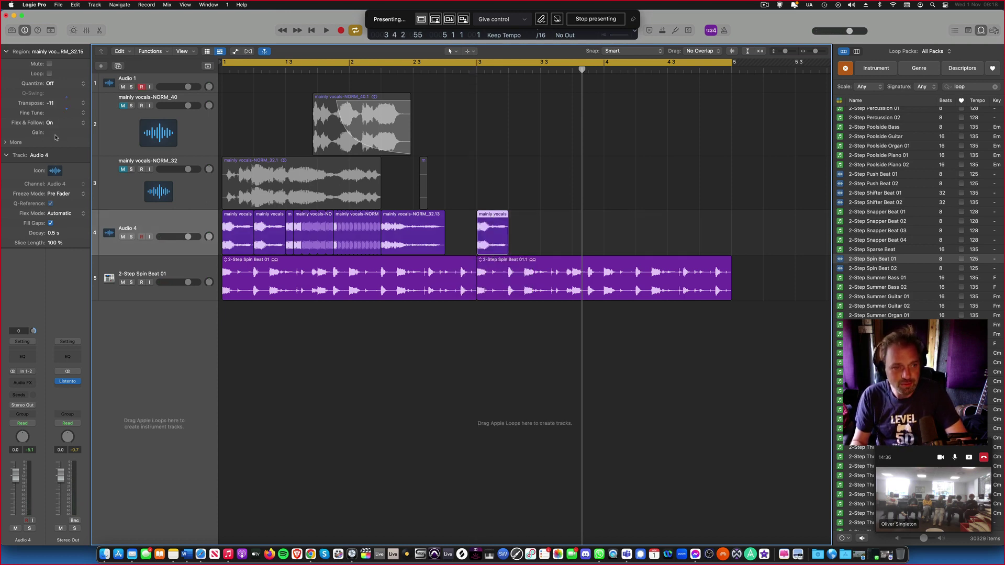
key(space)
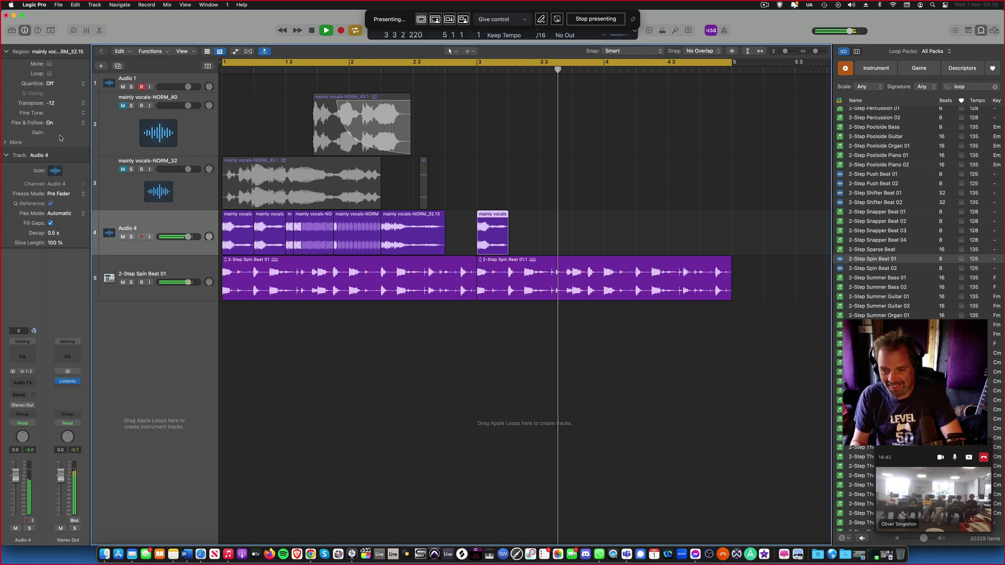
key(space)
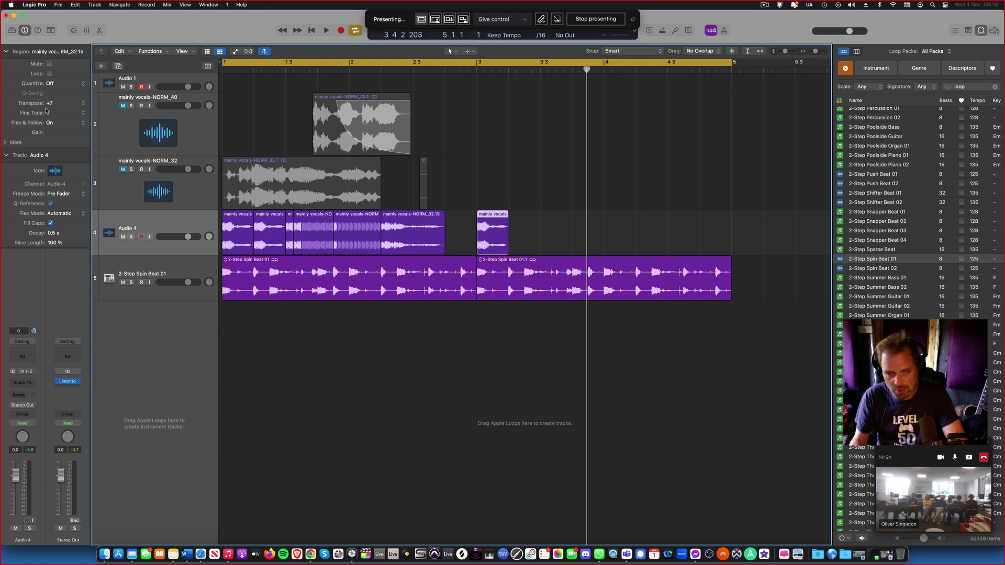
key(space)
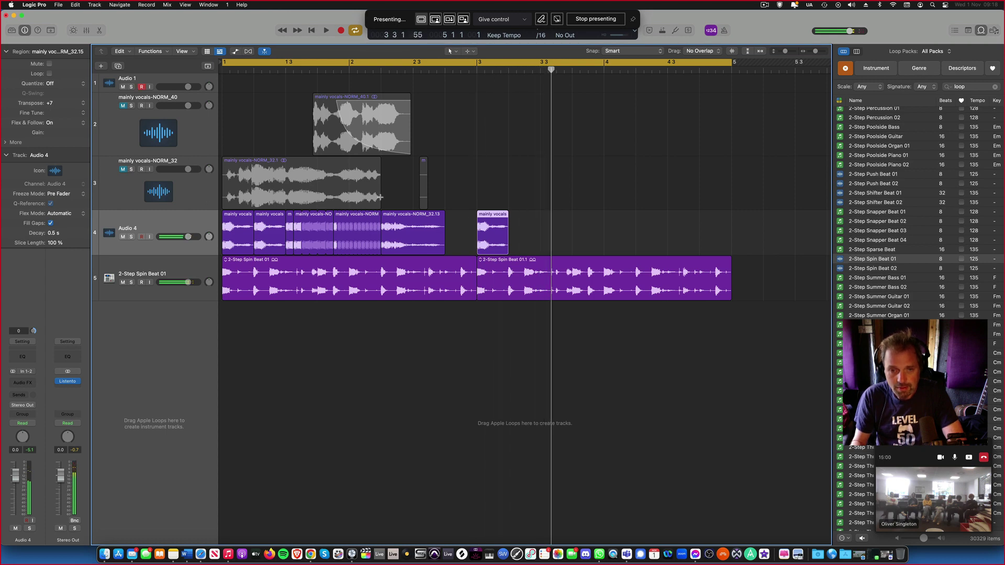
key(space)
Place three sixteenth-note copies of the bar 3 phrase from 3 2 3 onward, and transpose them to +10, +4 and -8 in order.
key(super+Right)
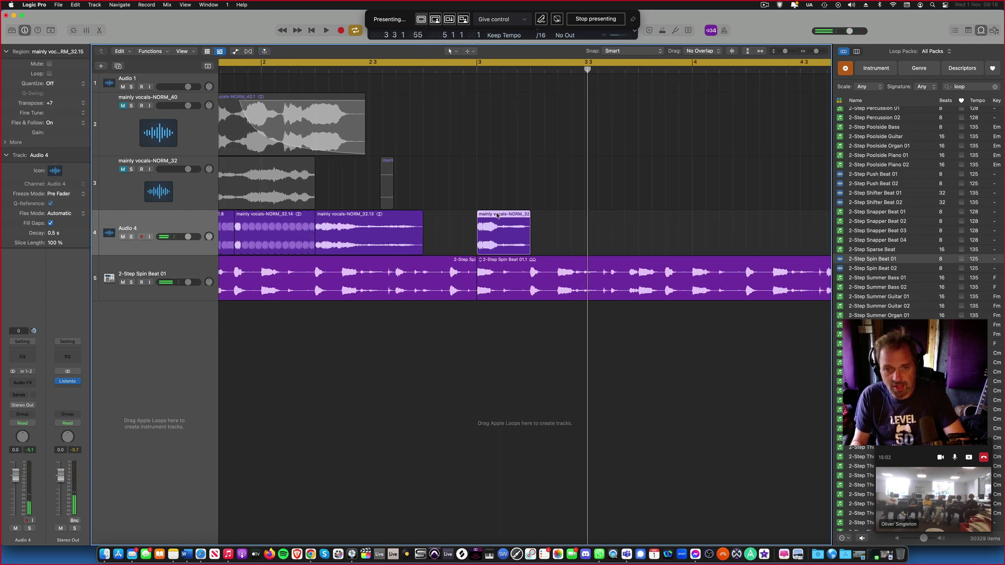
drag(497, 216, 591, 215)
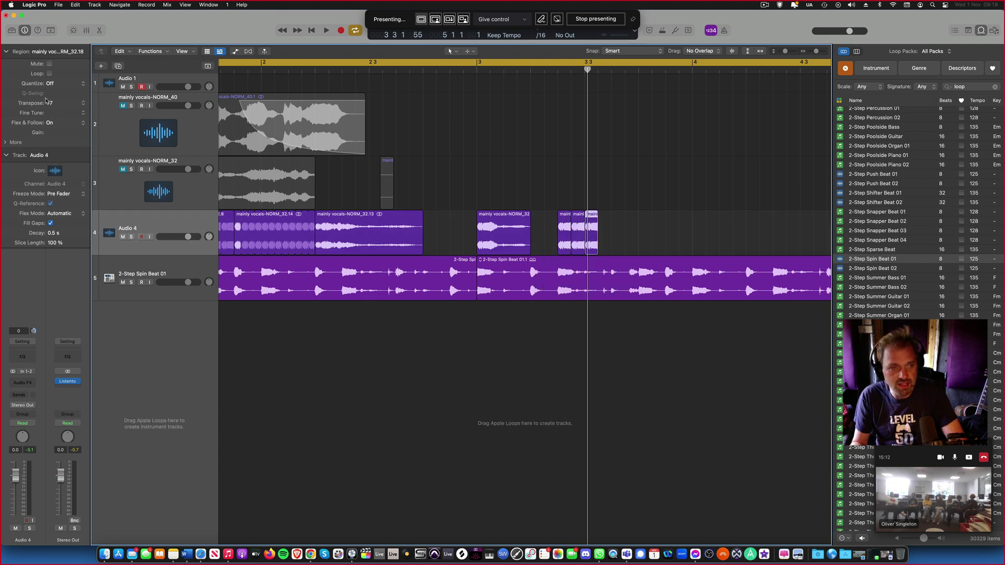
click(565, 222)
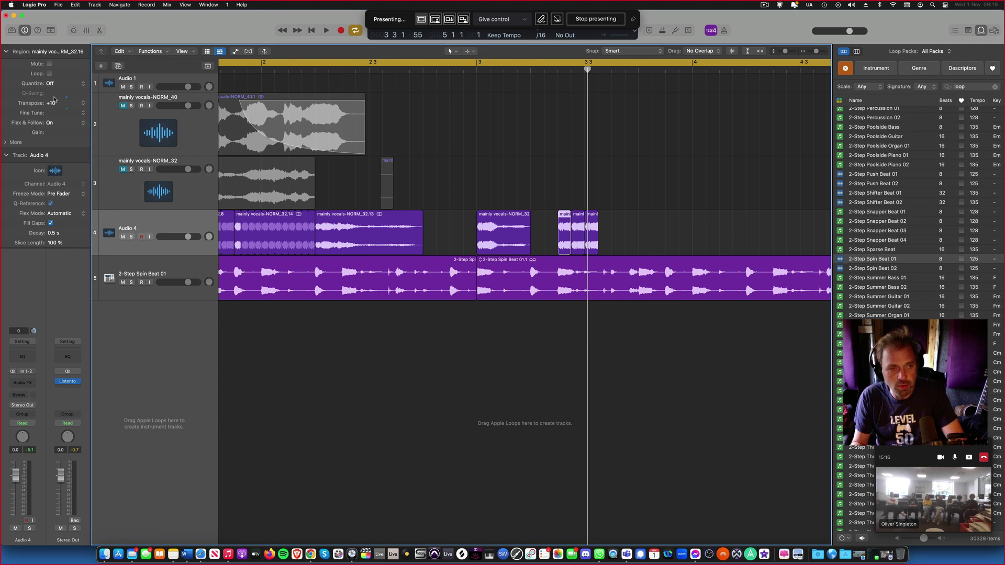
click(578, 237)
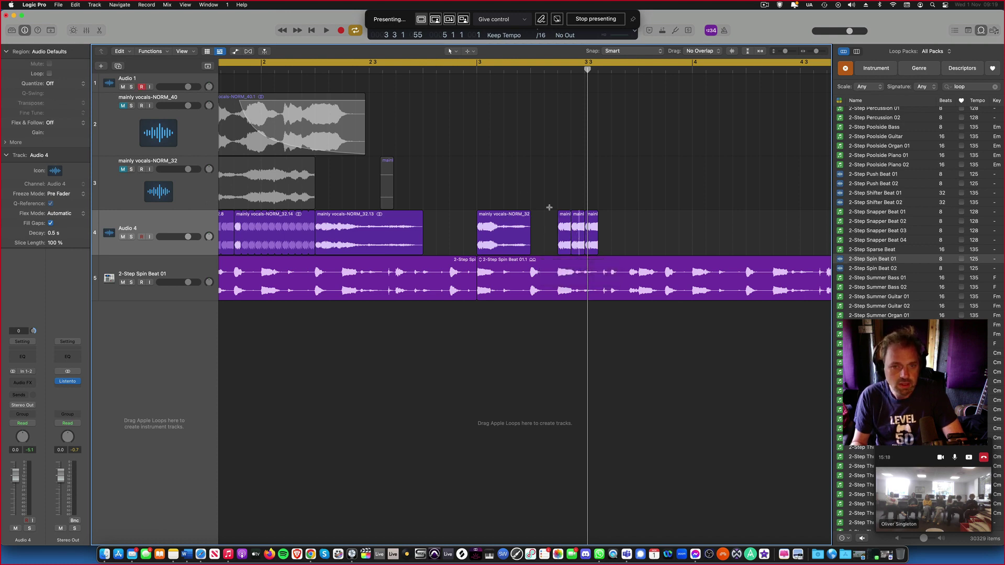
click(575, 218)
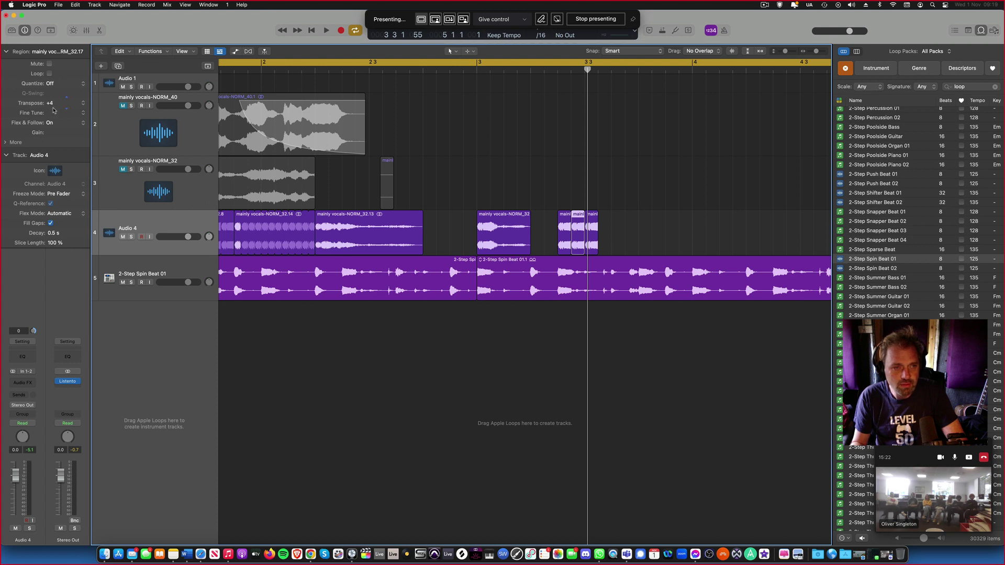
click(590, 215)
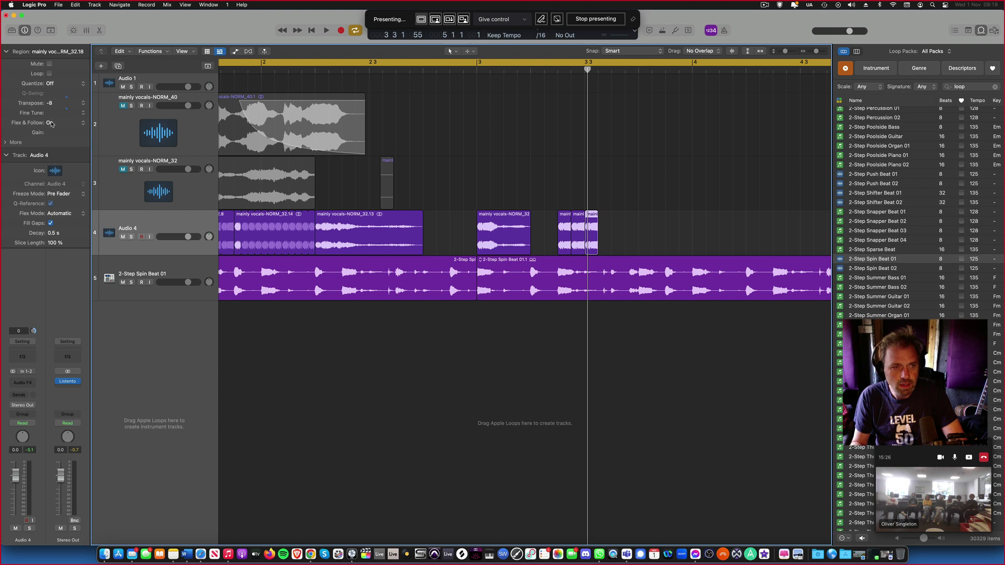
Extend the -8 slice on track 4 to end at bar 4, and play it with the drum loop.
drag(594, 250, 692, 250)
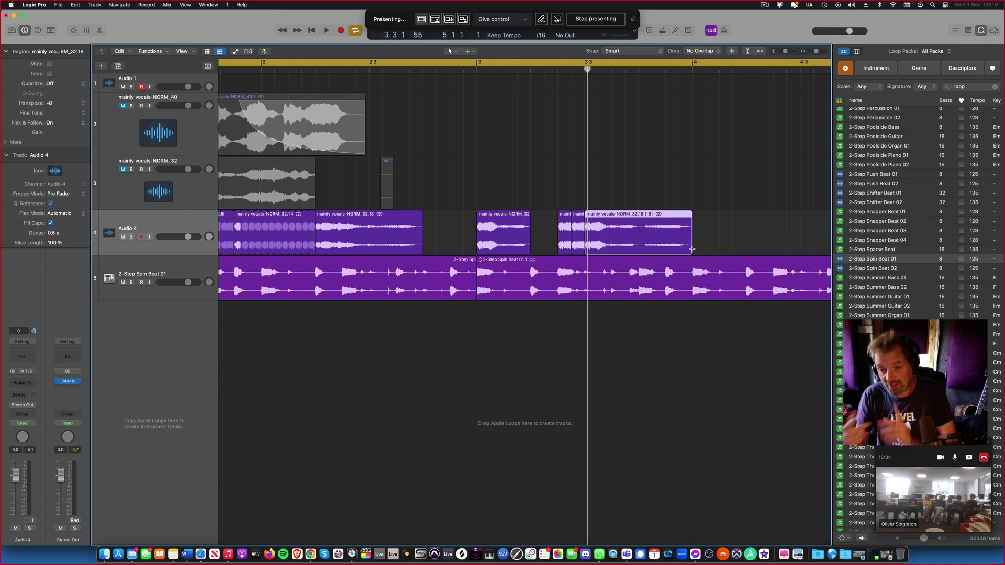
key(space)
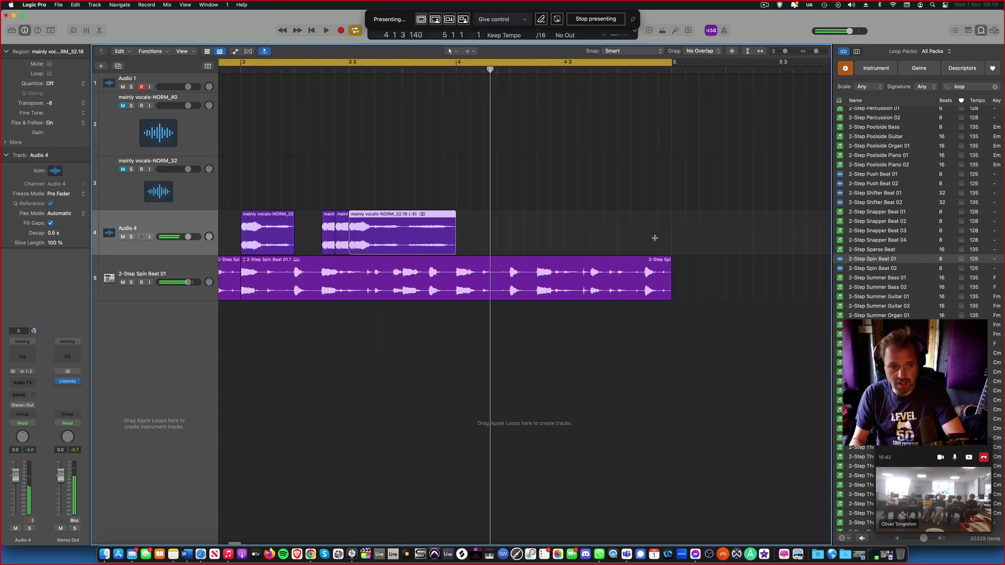
key(space)
Move the -8 slice to beat 3 4 and the +4 slice to 3 3 2, and play the spaced-out pattern.
drag(477, 214, 532, 215)
drag(450, 216, 477, 216)
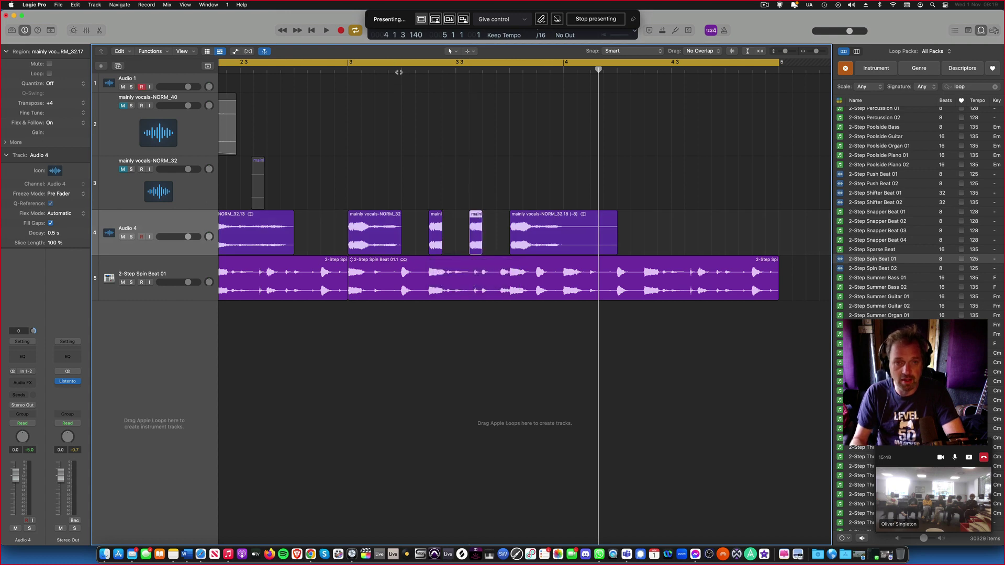
key(space)
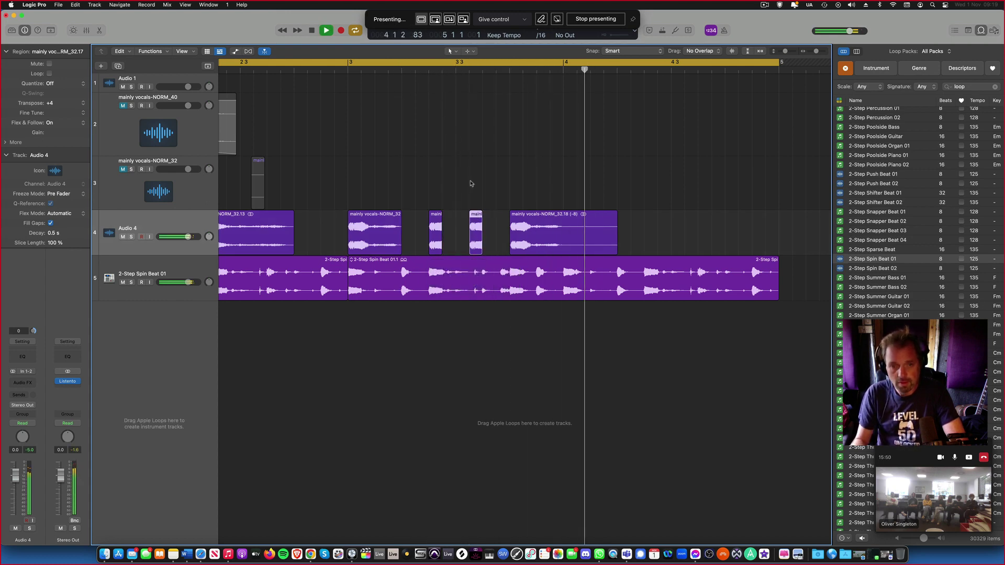
key(space)
Lengthen the +10 slice to about 0 0 1 137, and play the pattern from bar 3 with cycling off.
drag(441, 251, 448, 251)
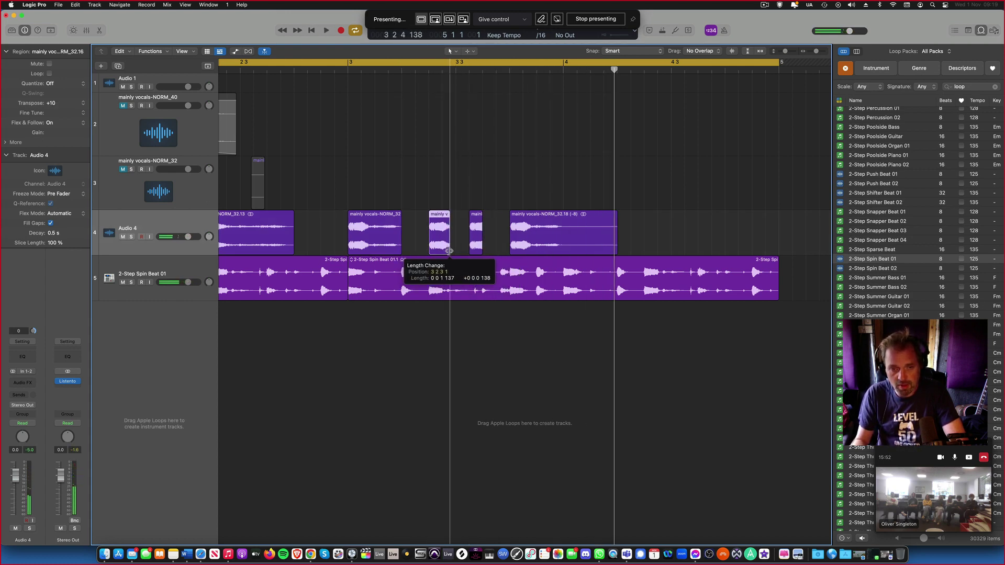
key(space)
scroll(680, 144, right, 5)
key(space)
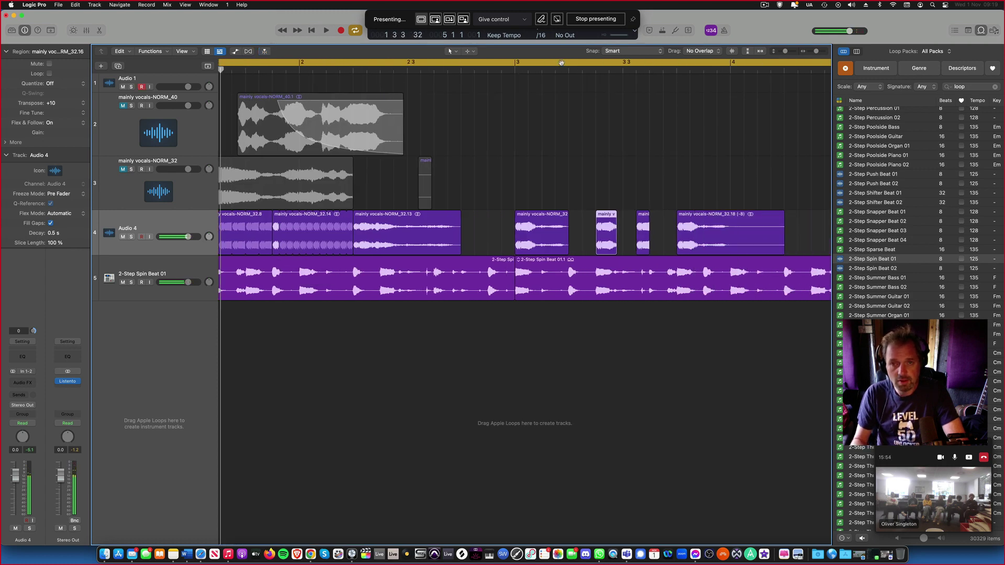
click(558, 62)
click(555, 69)
key(space)
scroll(596, 100, right, 5)
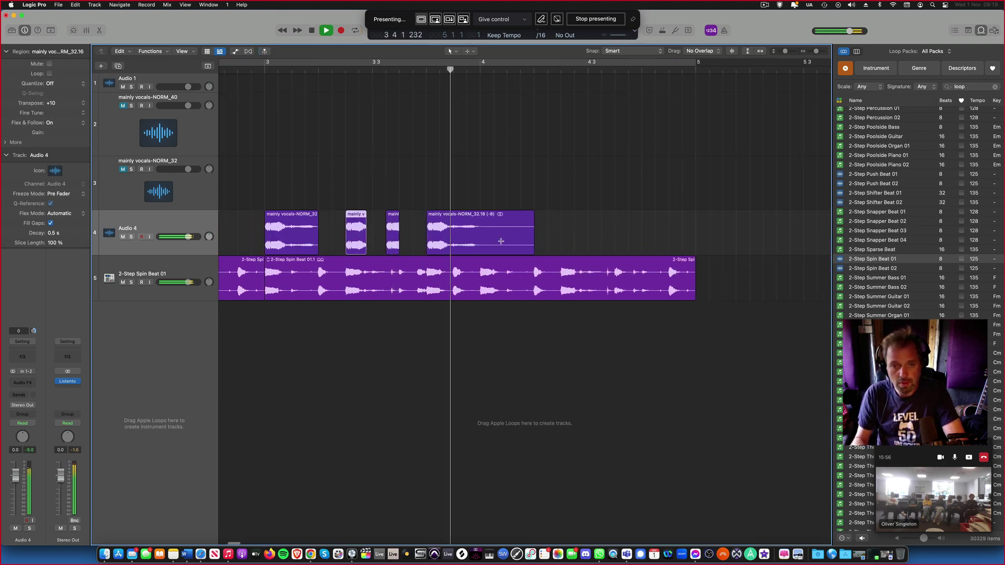
key(space)
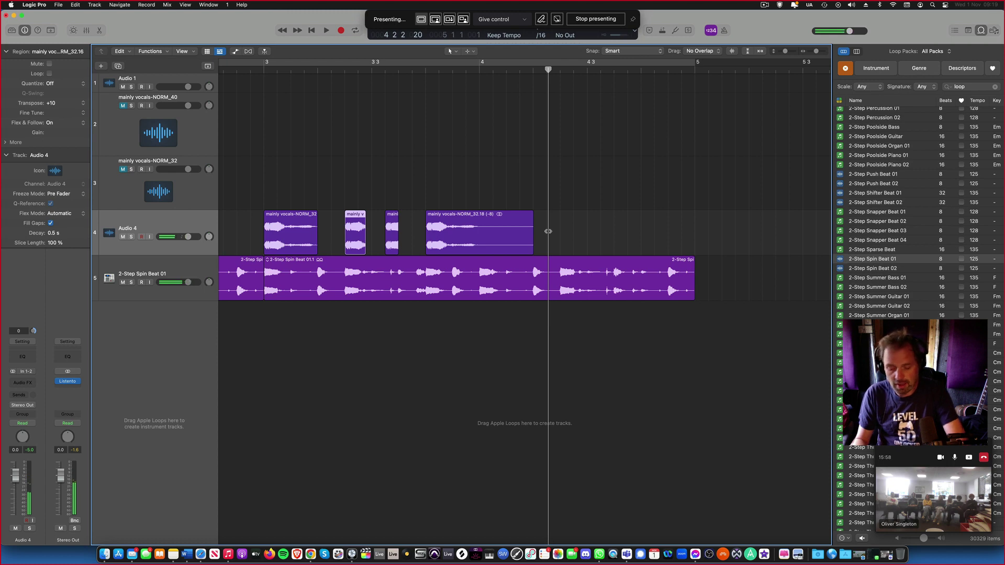
Turn cycling back on for bars 1 to 5 and play the whole arrangement from the start.
key(Return)
scroll(548, 234, down, 5)
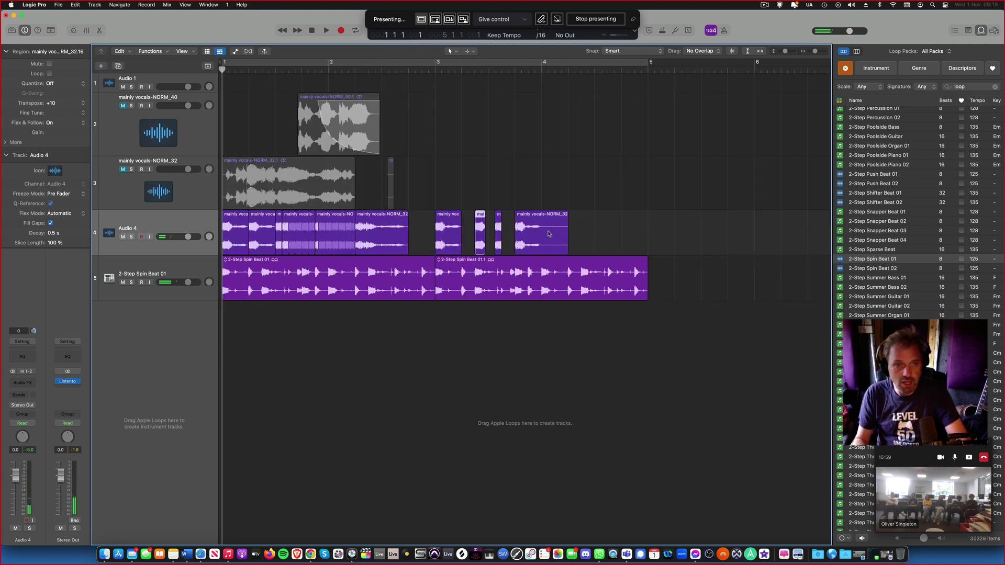
click(315, 63)
key(space)
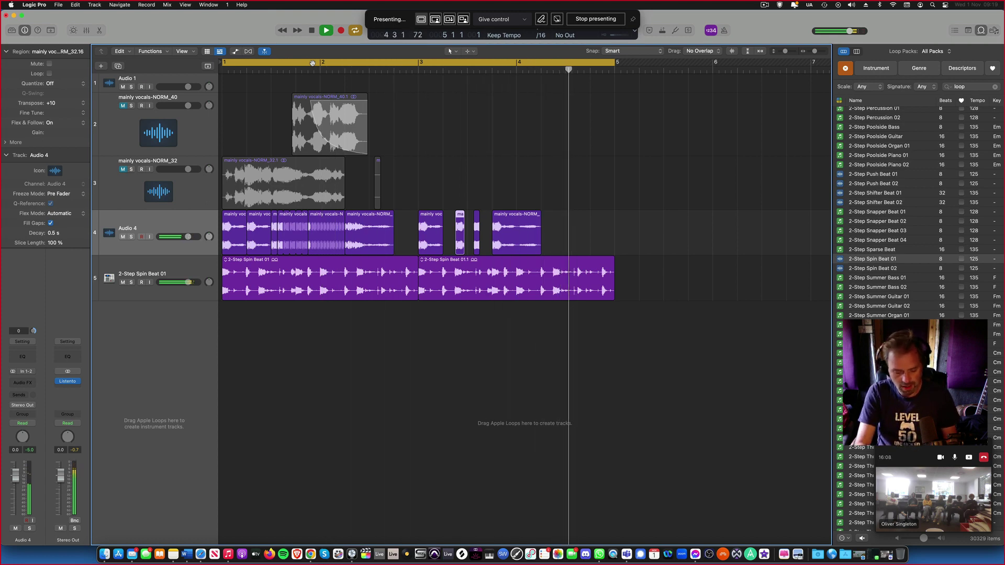
key(space)
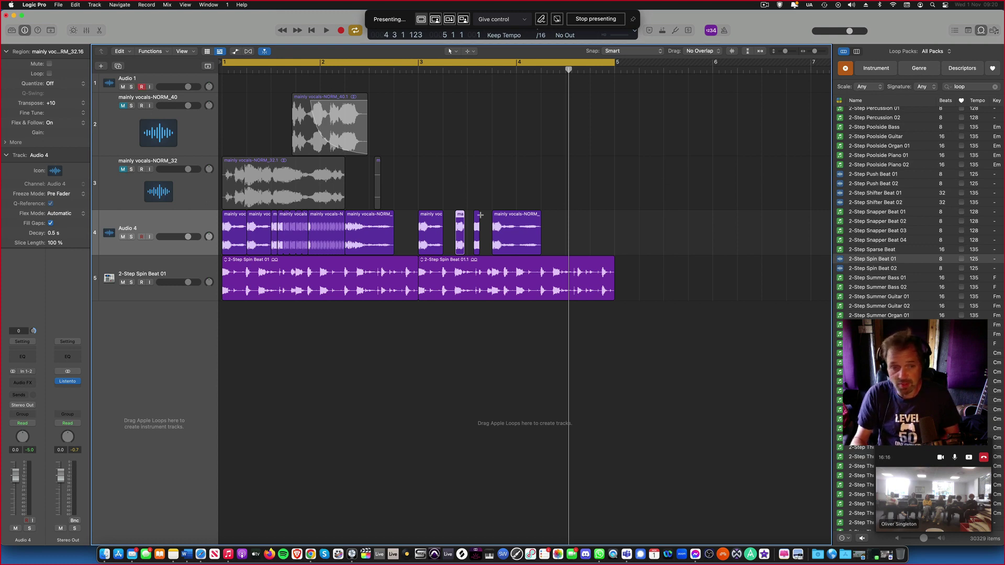
Copy the phrase at beat 2 2 on track 4 to beat 4 3, and open the copy in the audio File editor.
drag(369, 214, 588, 238)
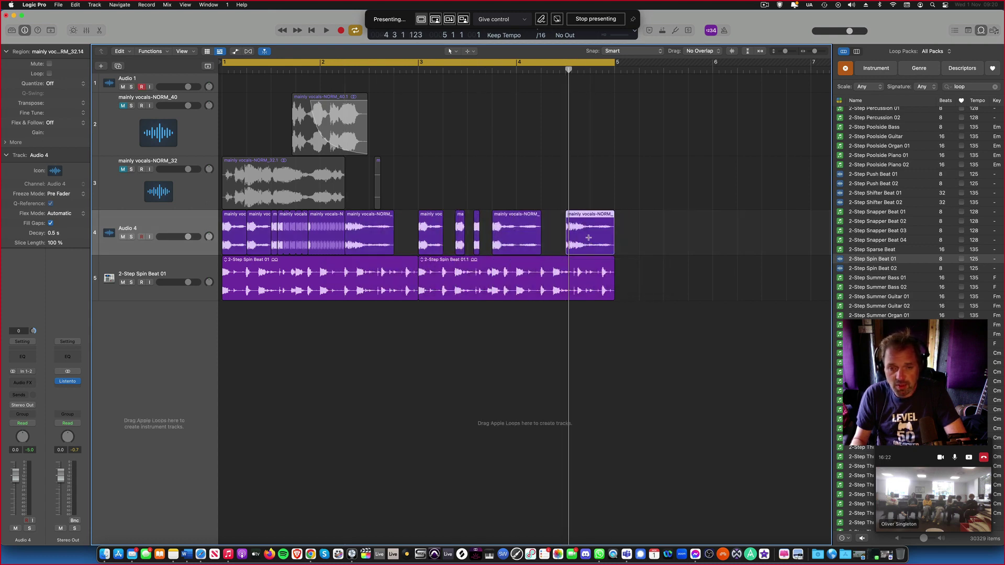
double_click(586, 214)
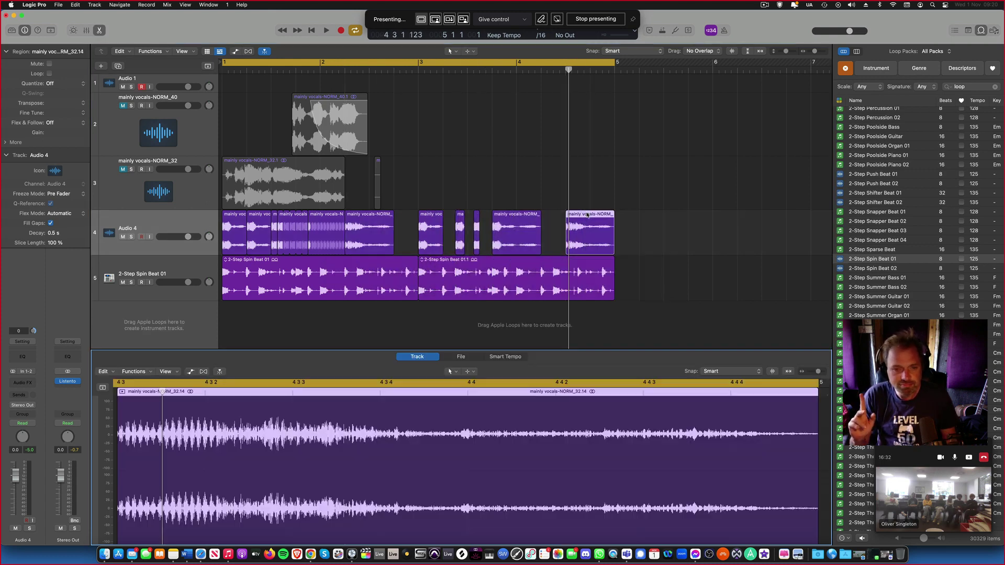
click(461, 357)
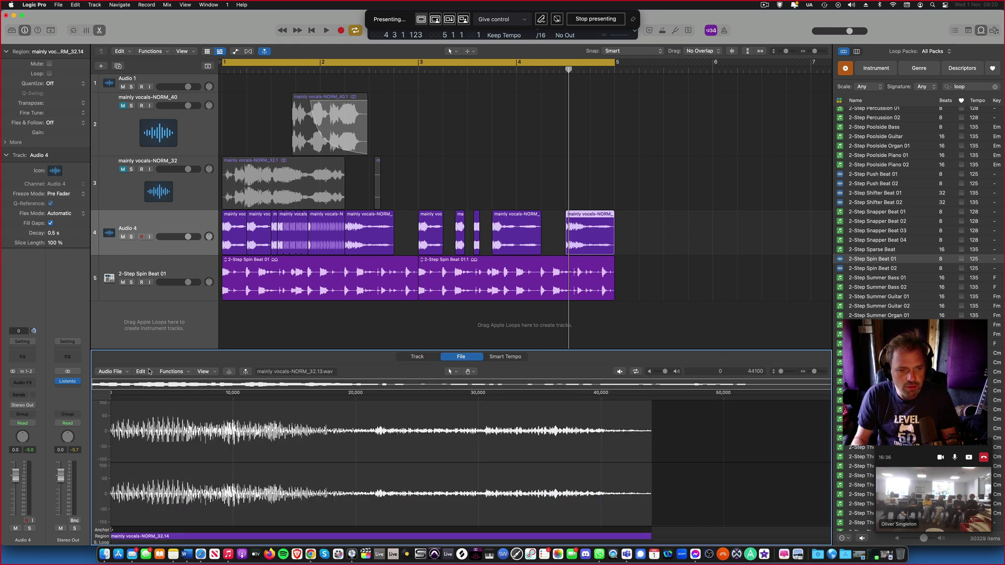
Reverse the audio of the copied phrase at beat 4 3, and play the arrangement.
click(165, 371)
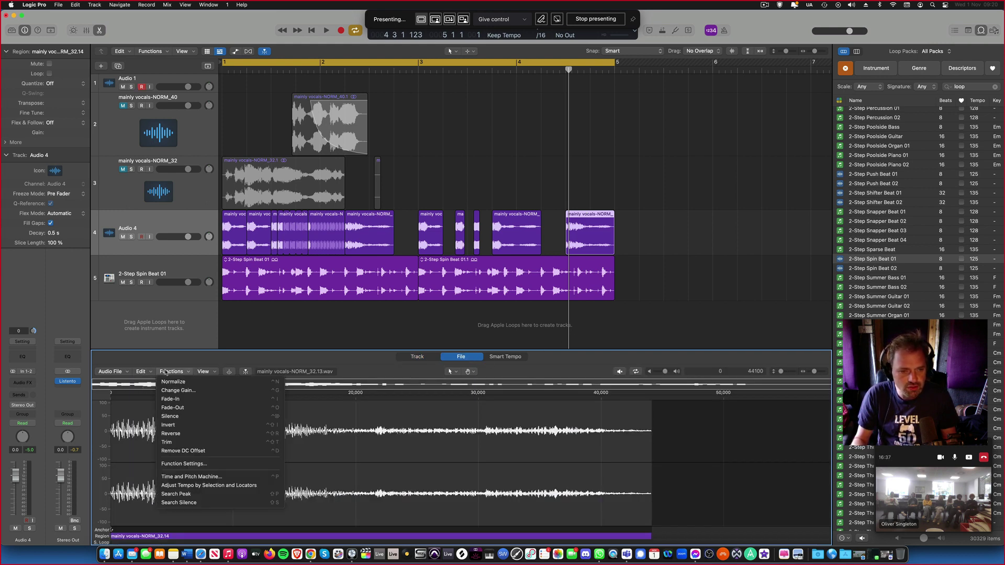
click(171, 434)
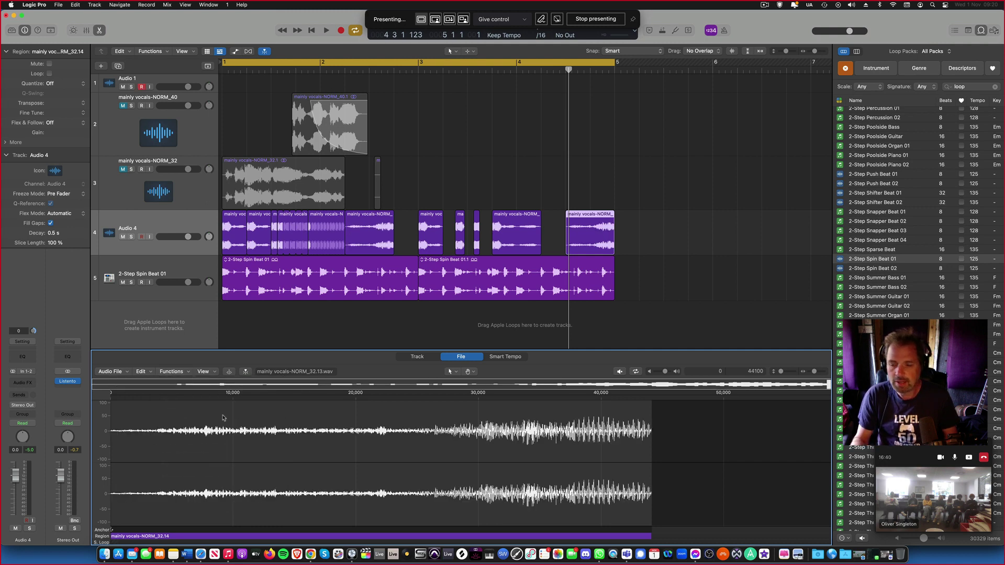
key(space)
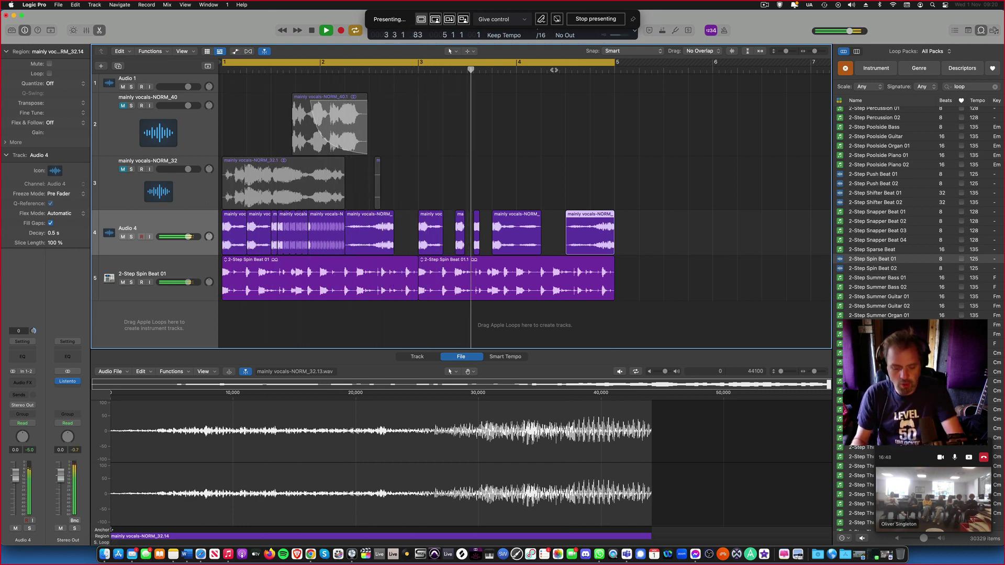
key(space)
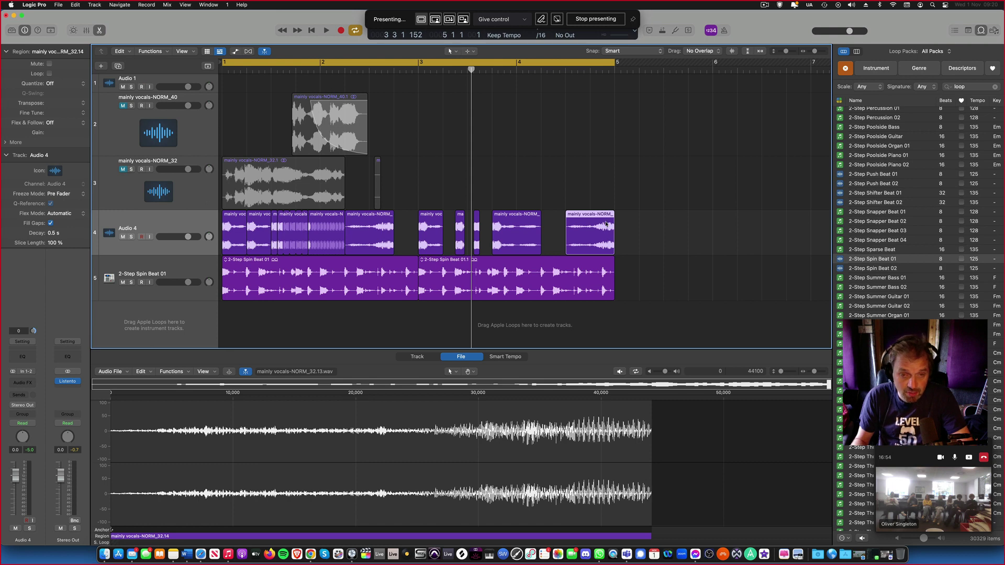
Restore the shared audio's original direction by reversing the phrase at beat 2 2 on track 4.
click(368, 220)
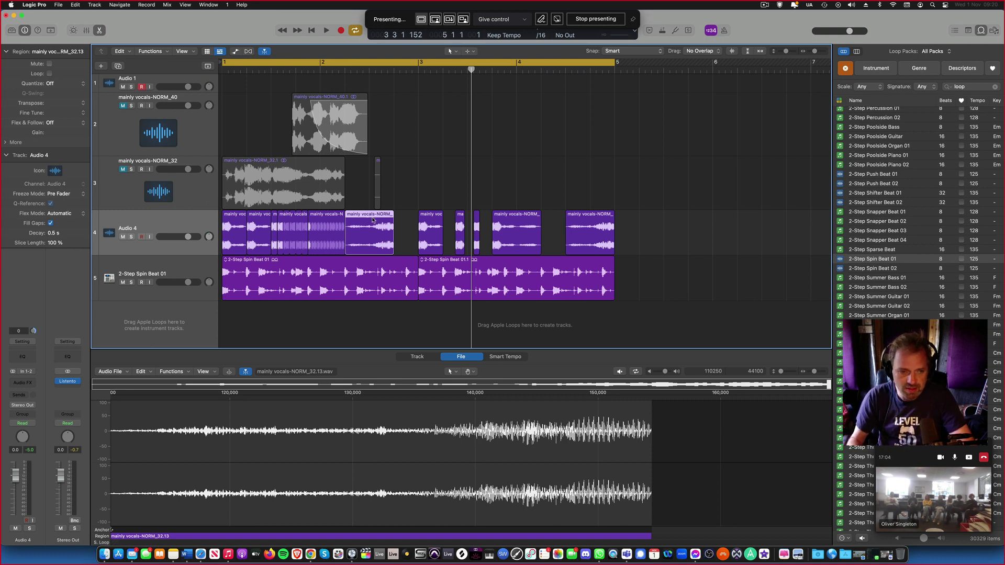
click(171, 371)
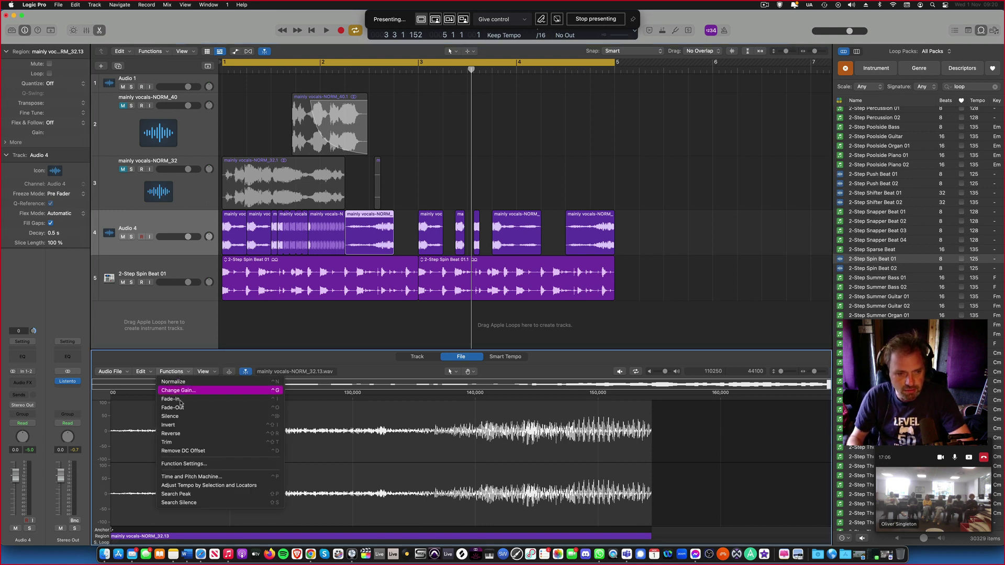
click(228, 431)
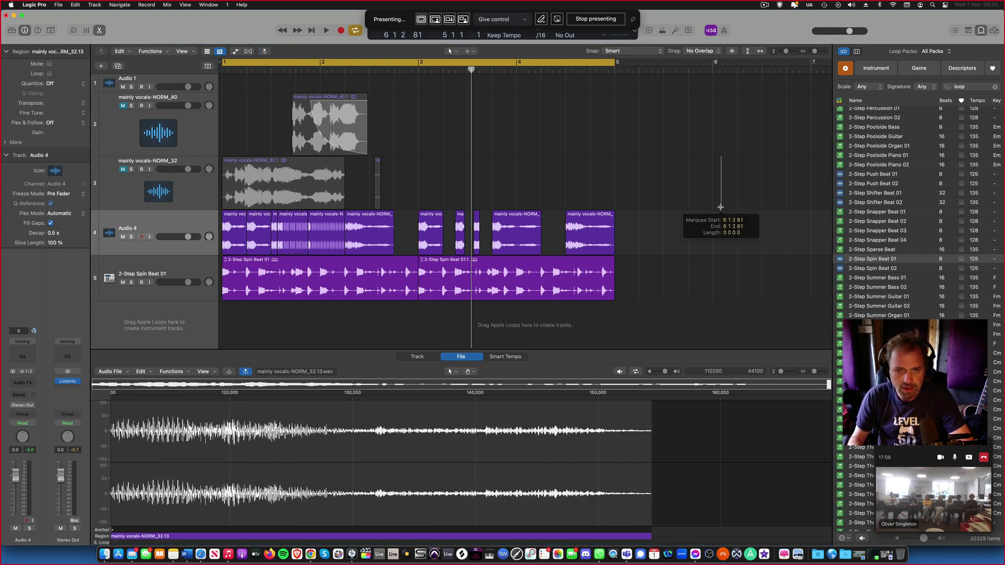
Convert the phrase at beat 4 3 to a new WAVE audio file named mainly vocals-NORM_32.14.wav, keeping the original sample rate and bit depth.
click(591, 216)
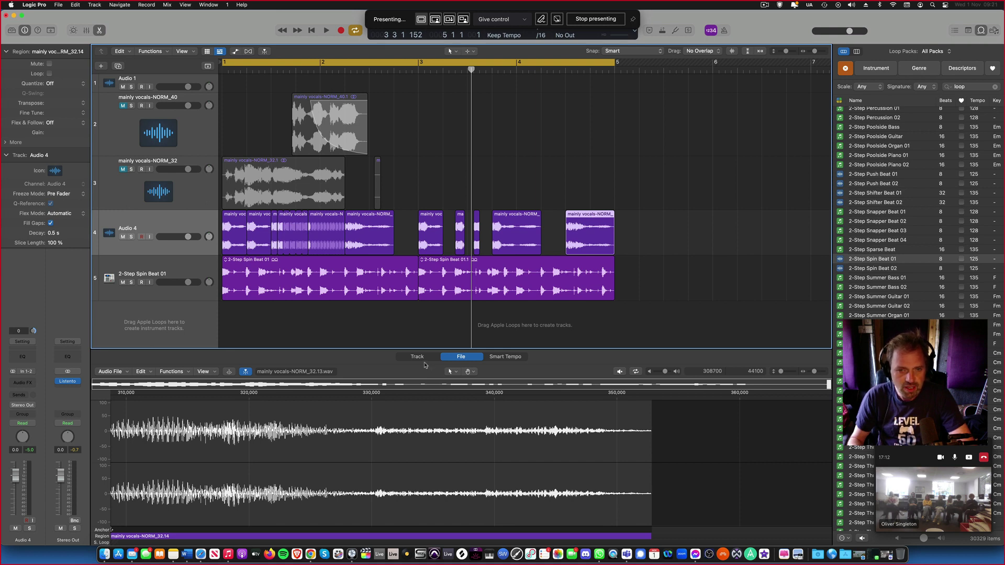
right_click(585, 217)
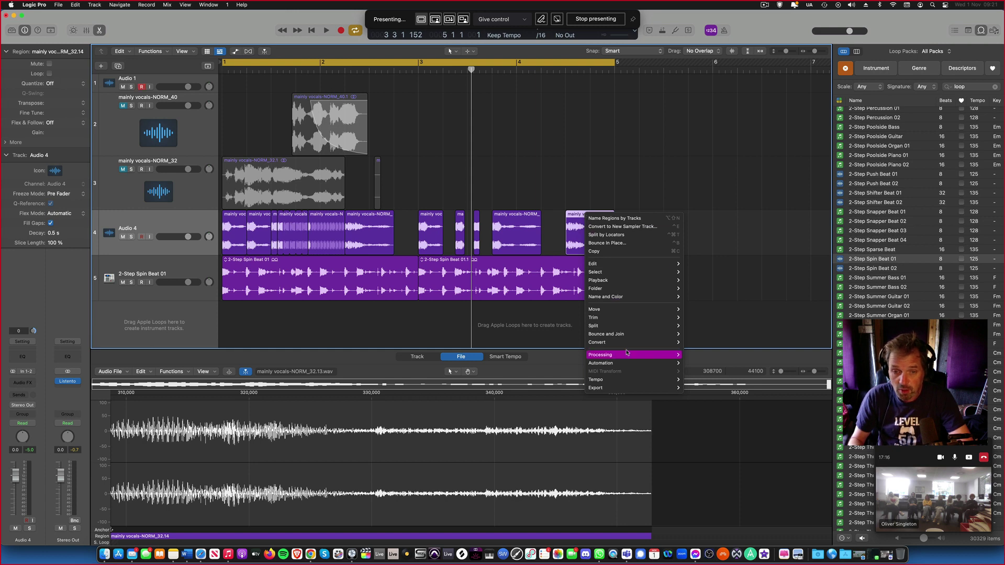
mouse_move(623, 346)
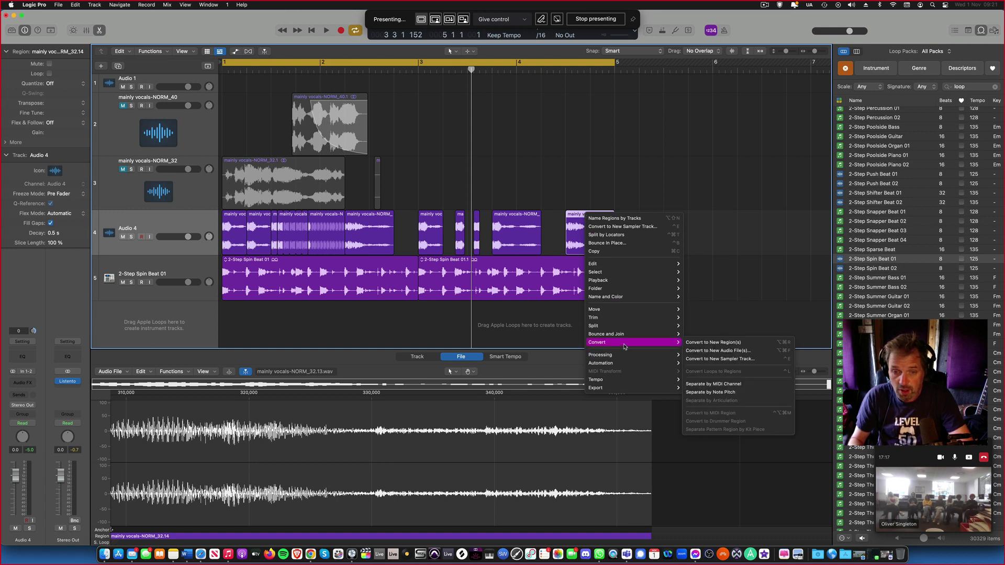
click(706, 350)
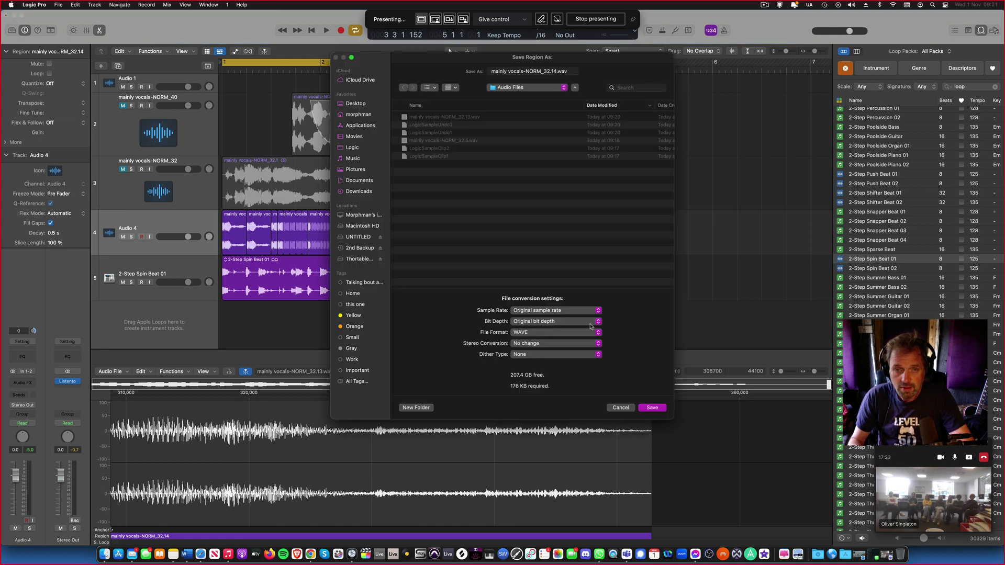
click(651, 408)
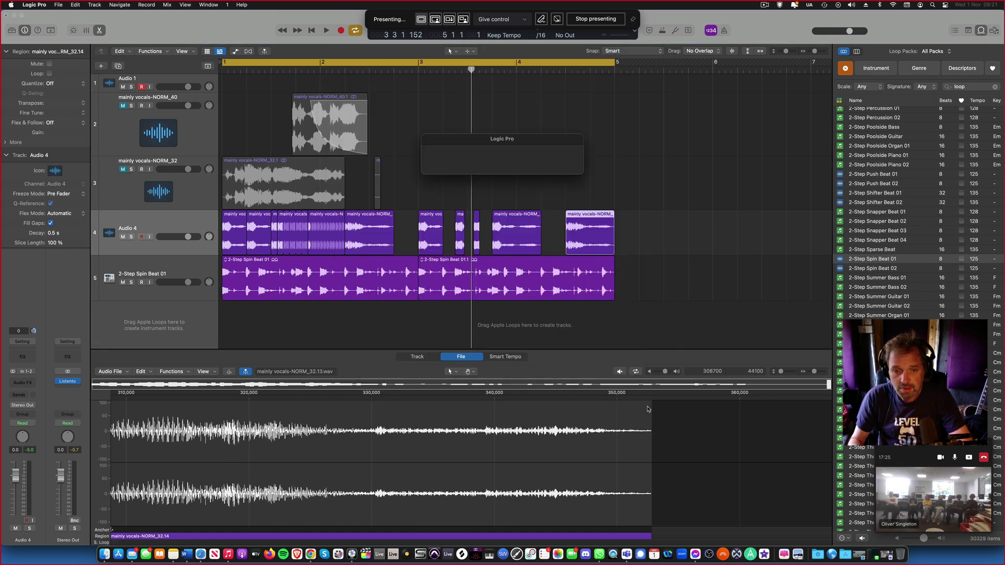
click(657, 244)
Reverse the audio of the phrase at beat 4 3 on track 4 in its own audio file, and play the arrangement.
click(581, 222)
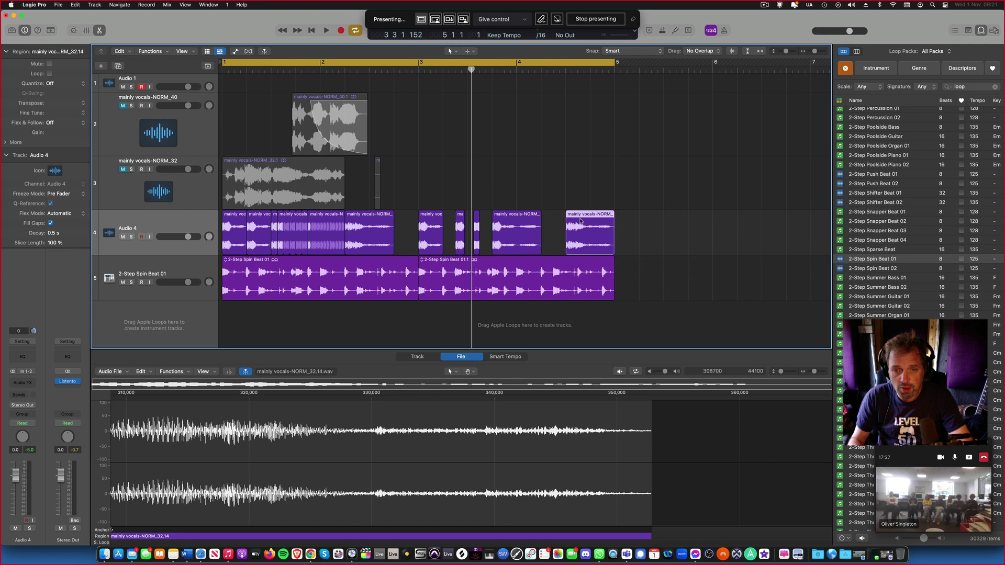
click(142, 371)
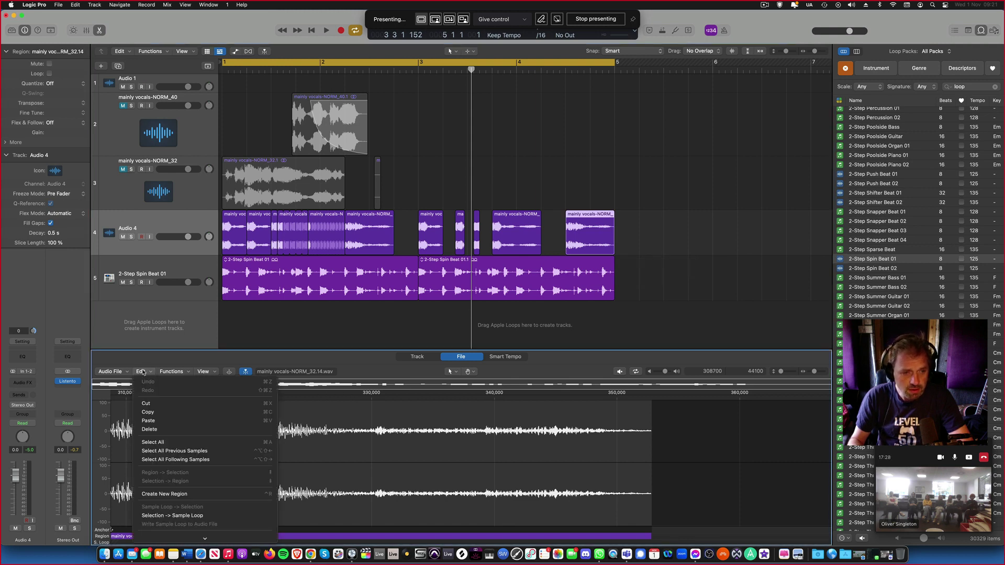
click(166, 373)
click(166, 373)
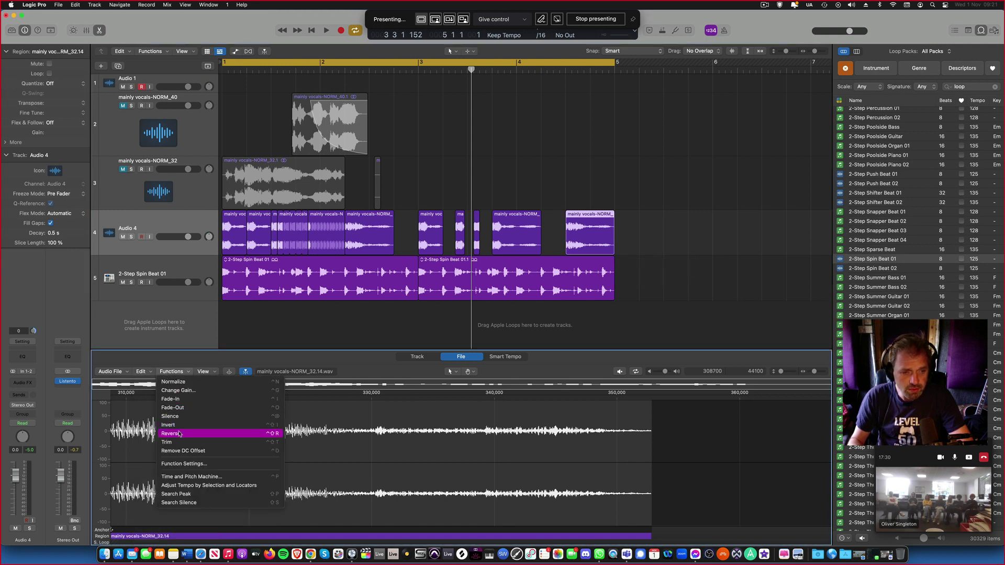
click(173, 433)
double_click(556, 70)
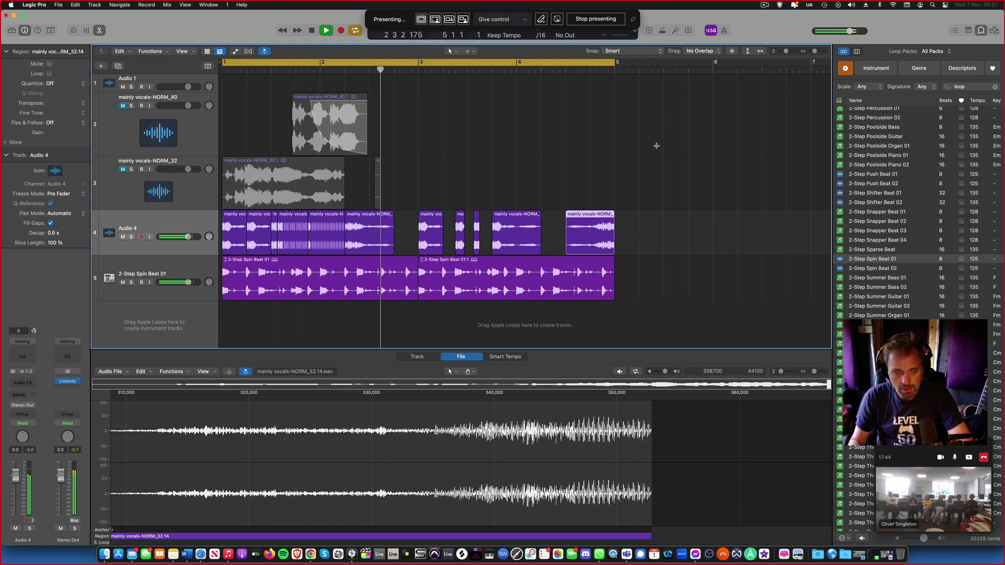
key(space)
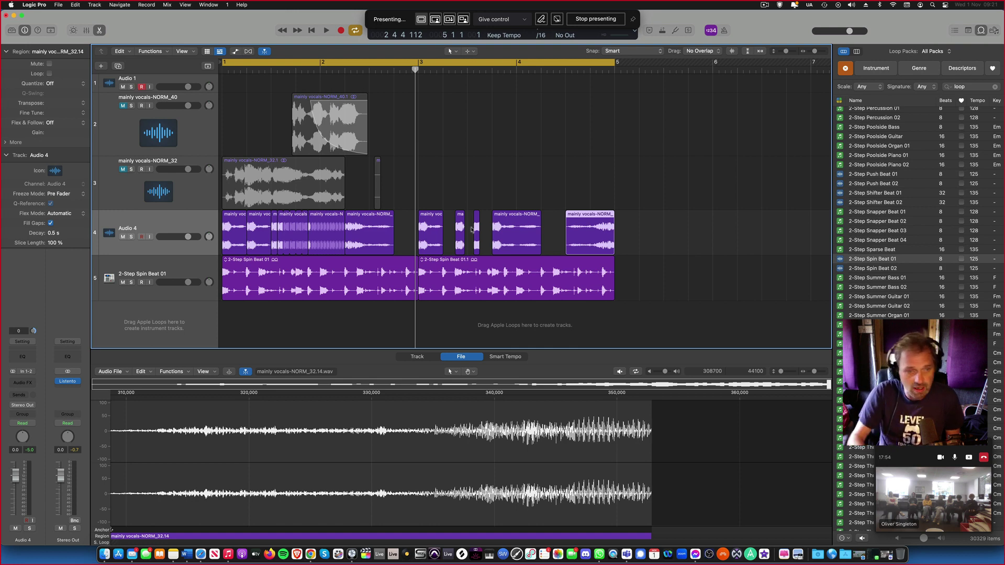
Add a new audio track below Audio 4 and copy the first six vocal phrases from track 4 onto it at bar 5.
key(alt+super+a)
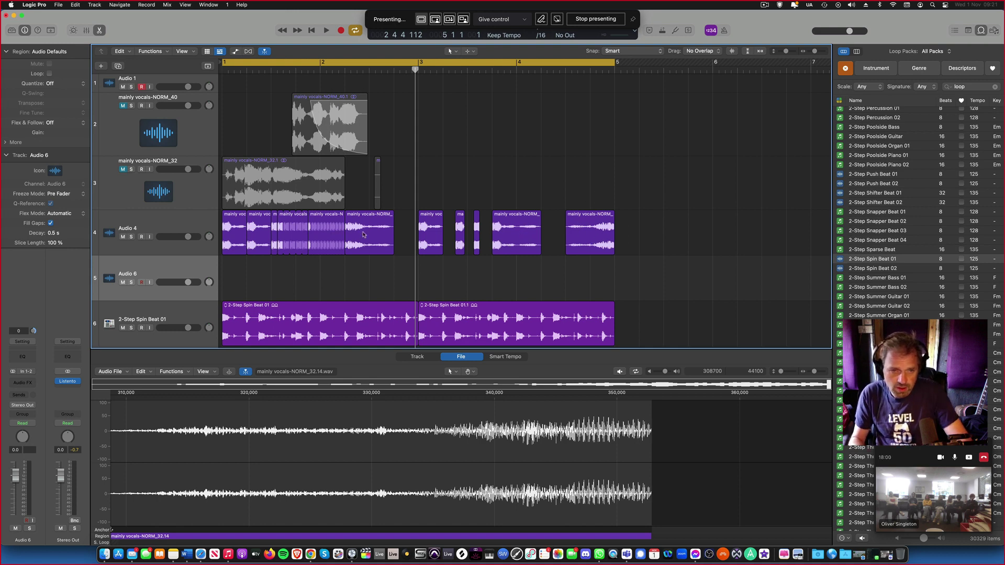
drag(239, 268, 380, 233)
drag(233, 215, 624, 285)
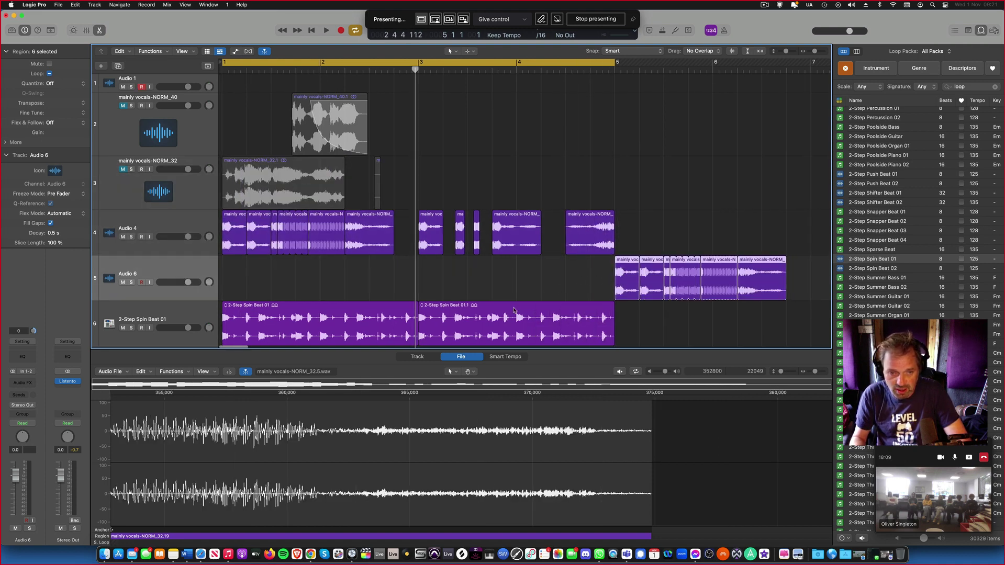
drag(497, 314, 689, 314)
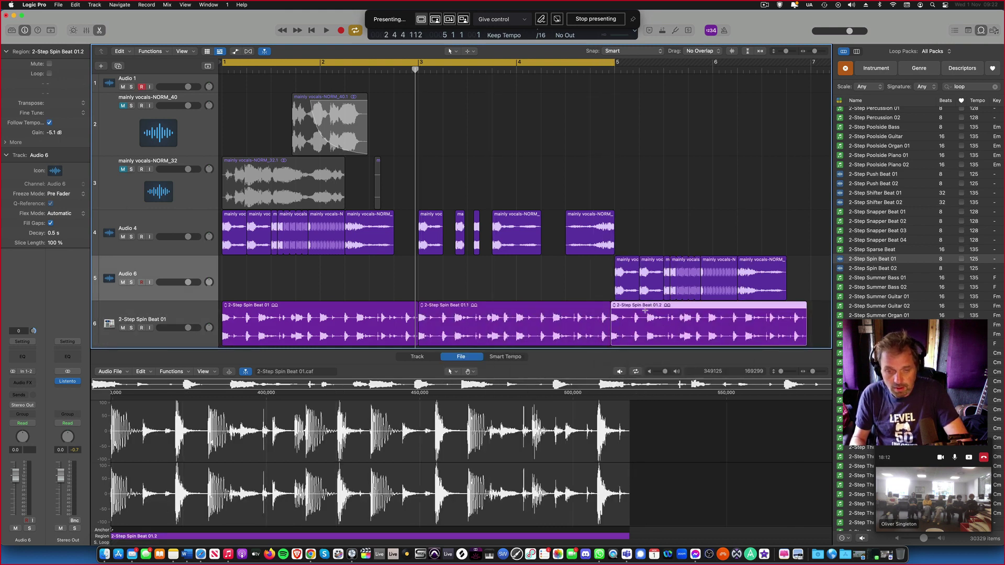
key(super+z)
drag(484, 309, 682, 319)
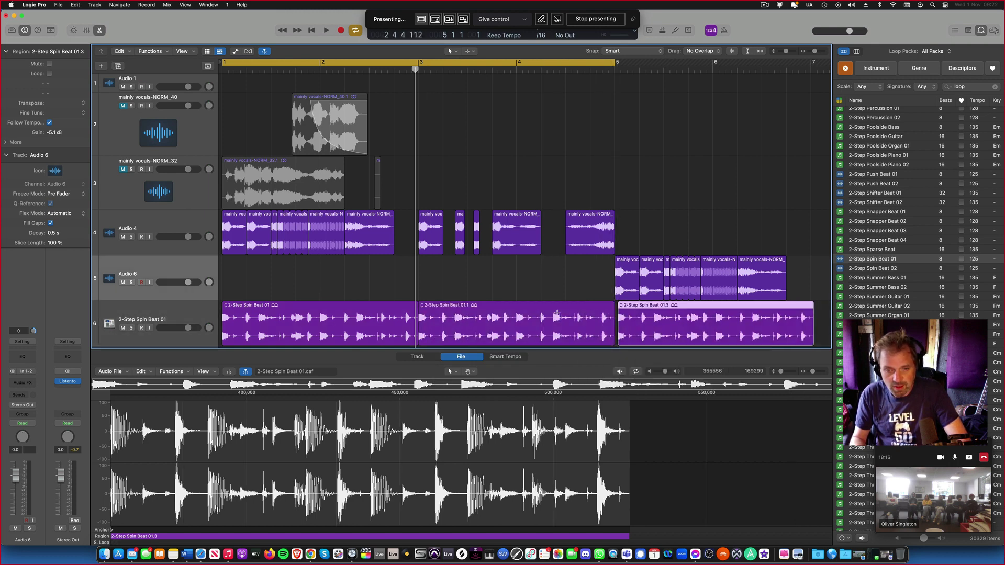
key(super+z)
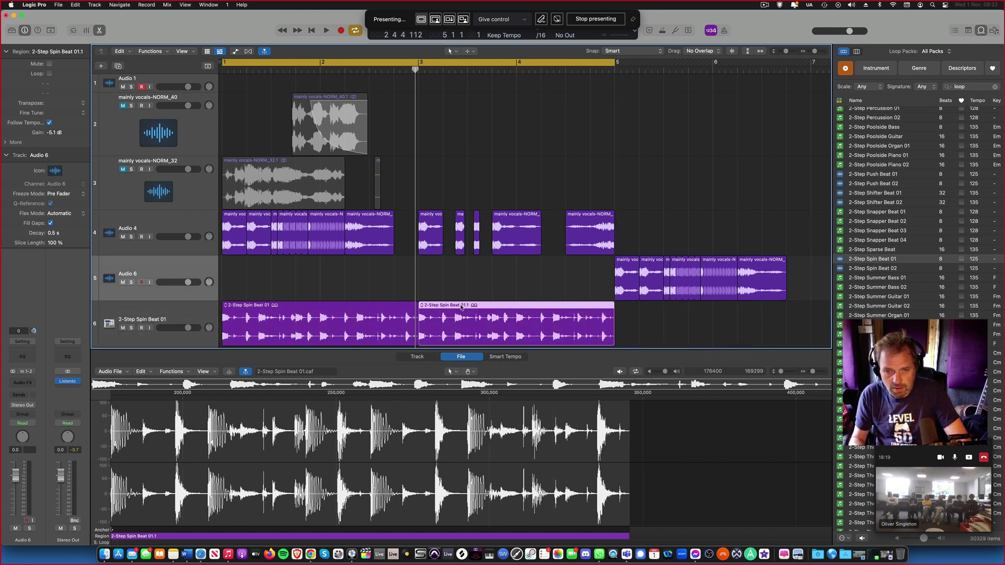
Copy the second 2-Step Spin Beat 01 drum region to bar 5, and set the cycle range from bar 5 to bar 7.
drag(461, 308, 658, 318)
scroll(571, 122, right, 3)
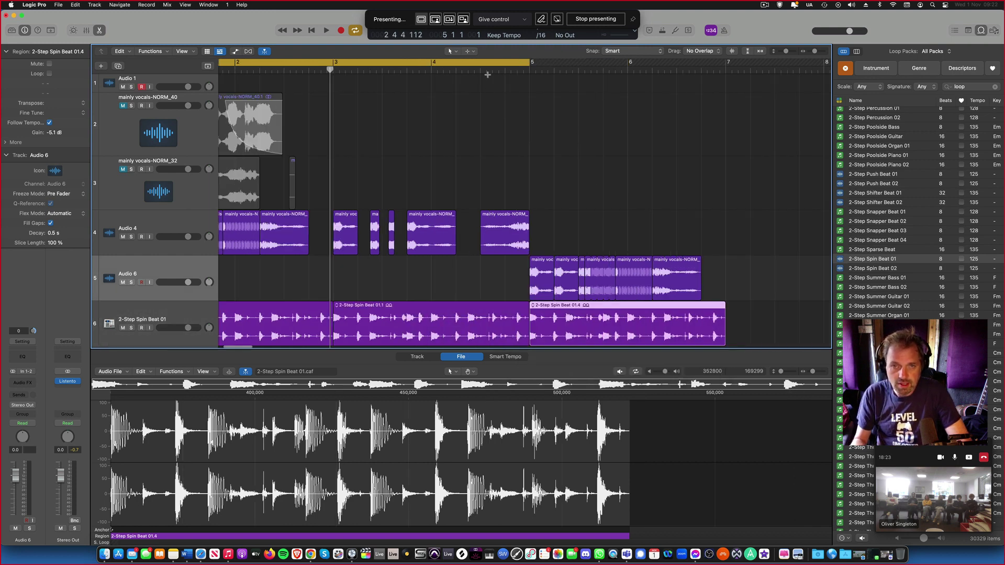
drag(531, 65, 725, 85)
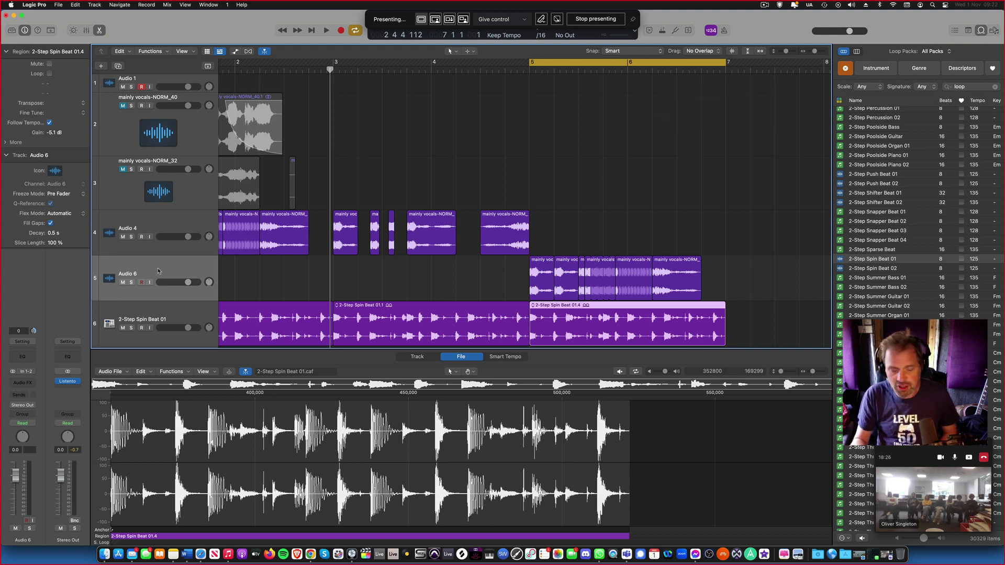
Insert a stereo Bitcrusher distortion effect on the Audio 6 track.
click(29, 382)
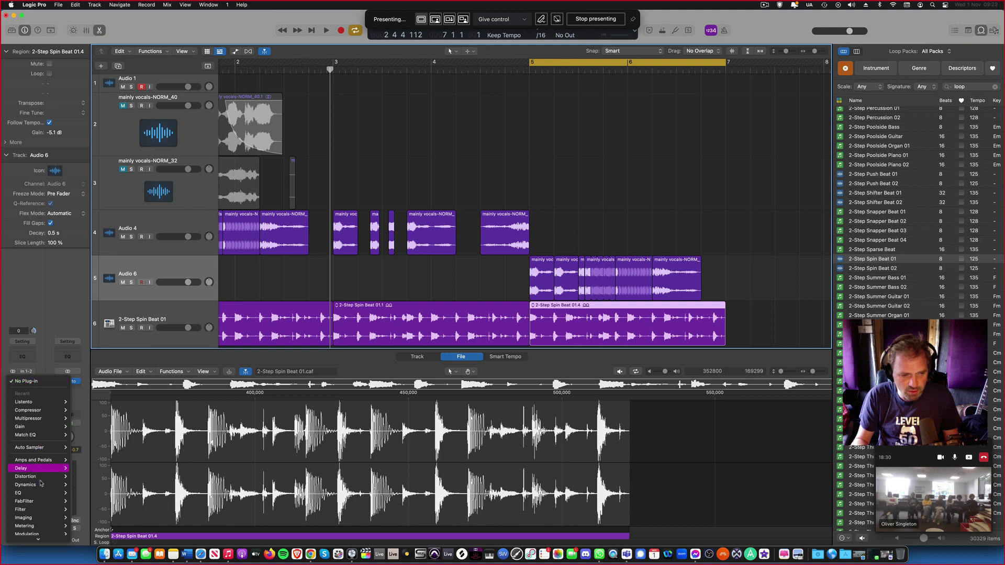
mouse_move(41, 478)
mouse_move(86, 478)
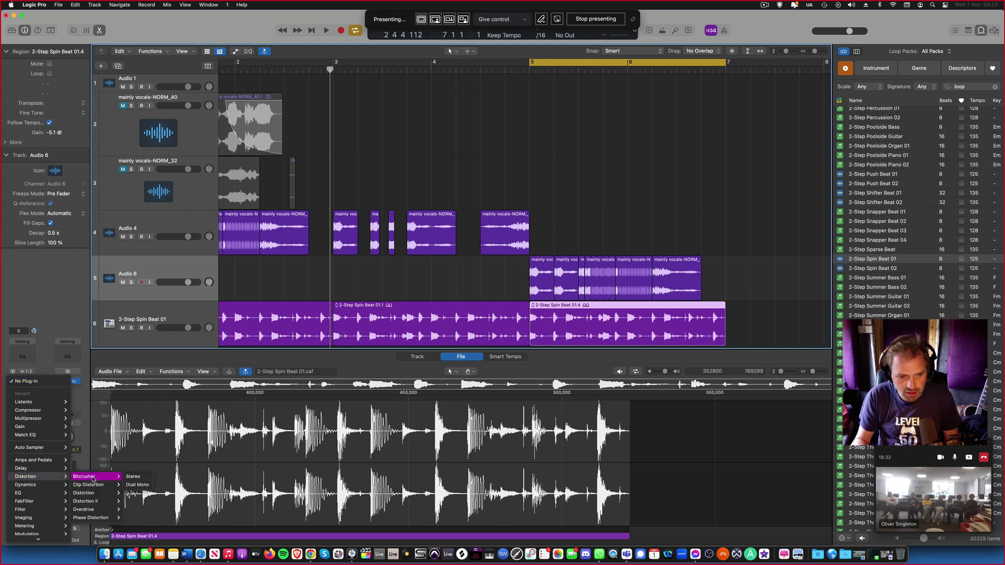
click(143, 478)
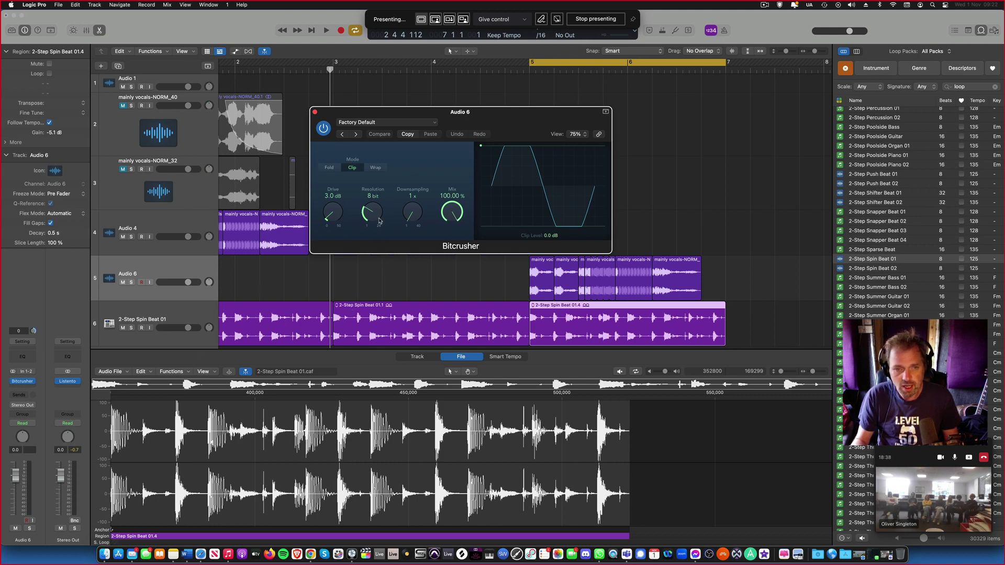
Set the Bitcrusher's resolution to 24 bit and its drive to 0.0 dB while auditioning the cycled section.
drag(379, 222, 371, 134)
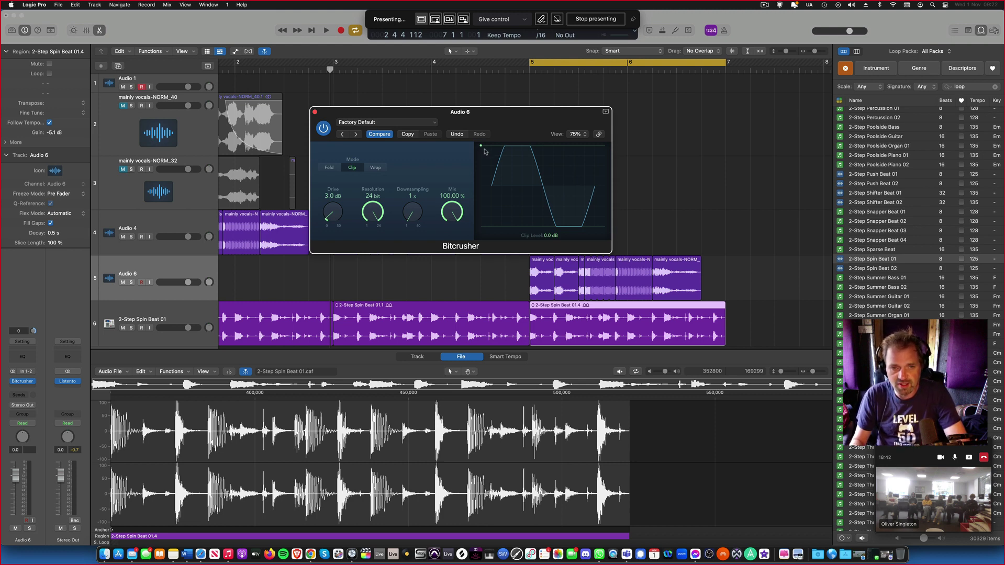
key(space)
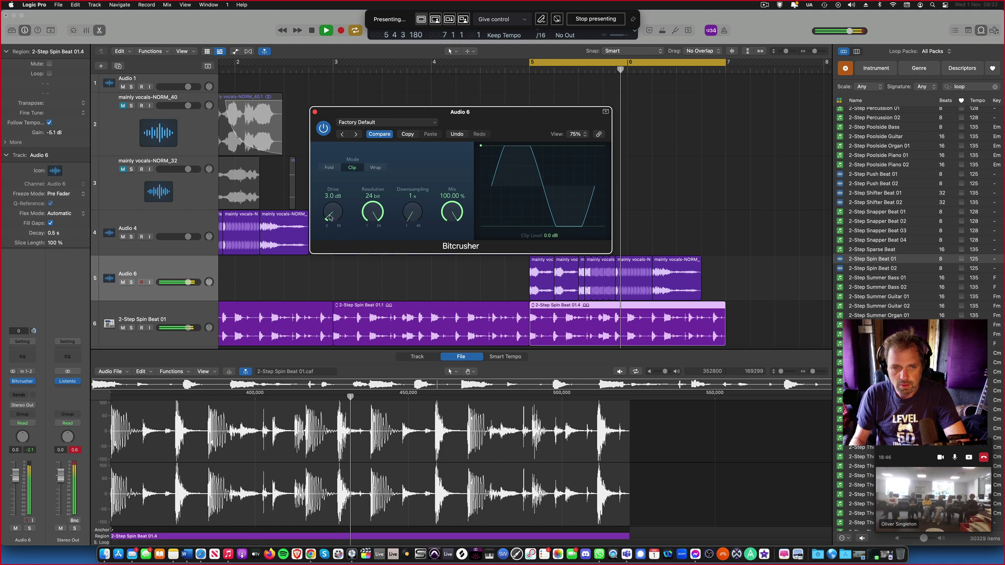
drag(329, 218, 341, 239)
key(space)
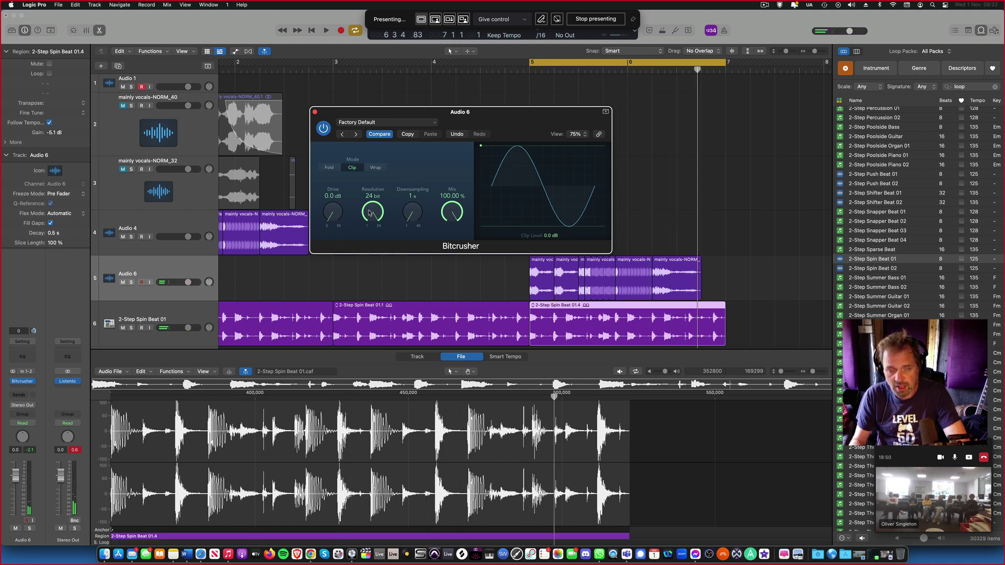
Set the Bitcrusher's resolution to 8 bit, and audition the Audio 6 vocals with their track soloed.
drag(372, 211, 374, 291)
key(space)
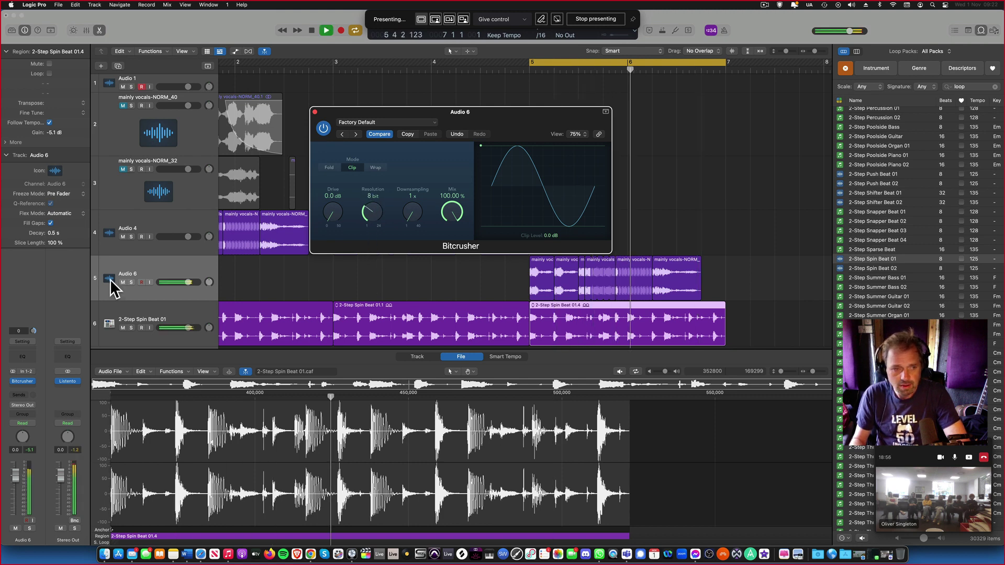
key(space)
click(131, 283)
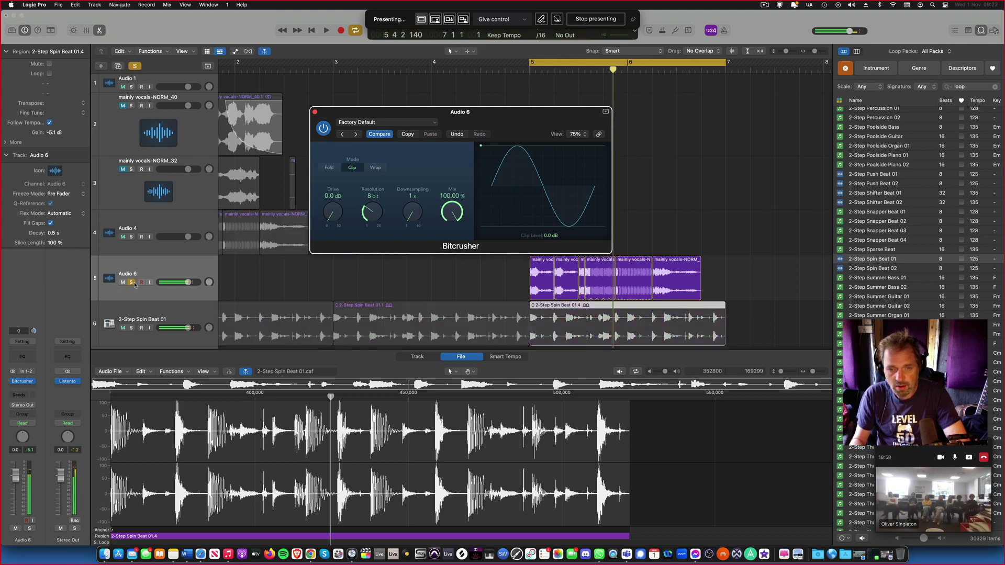
key(space)
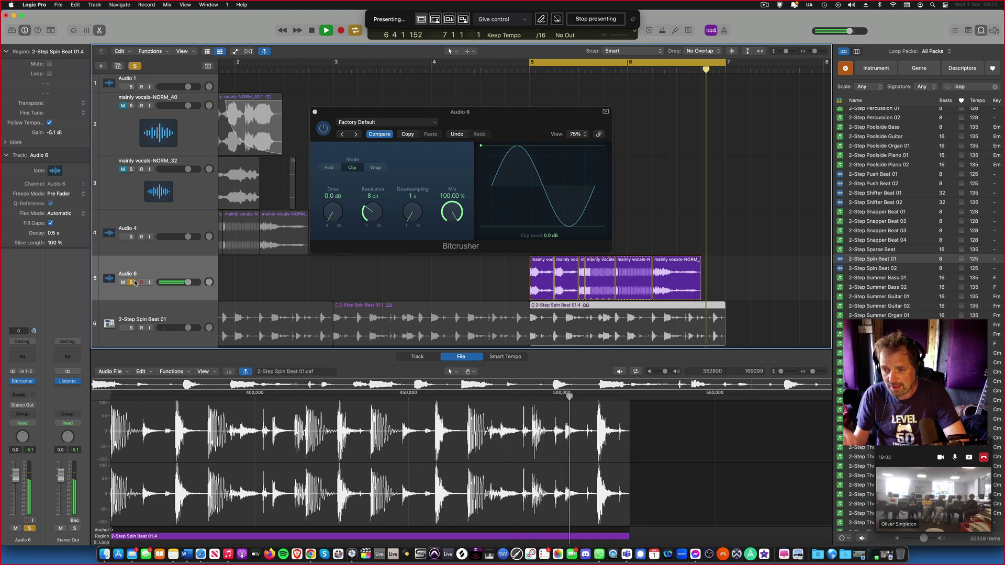
key(space)
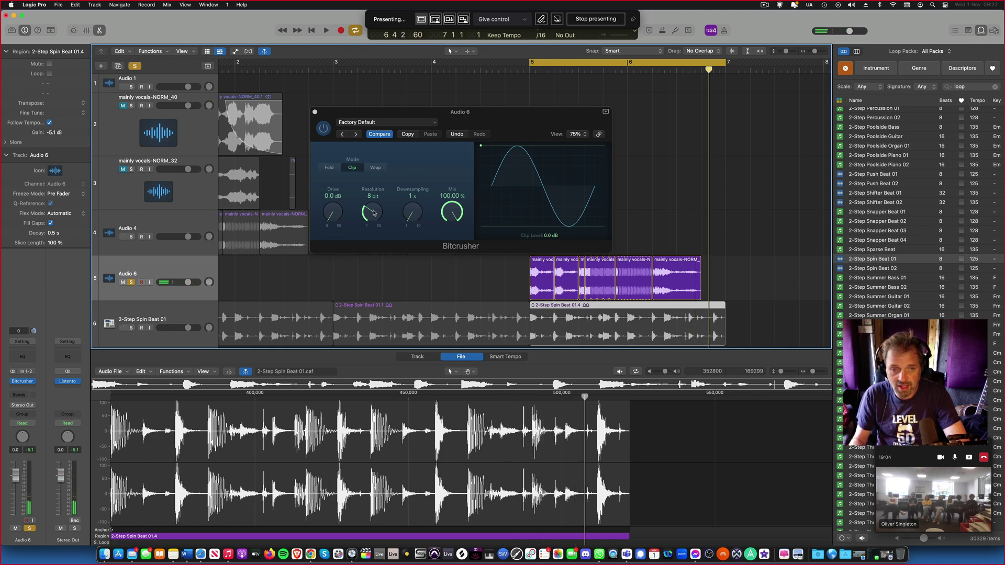
Audition the soloed vocals at a Bitcrusher resolution of 4 bit, and return the resolution to 8 bit.
drag(373, 217, 371, 231)
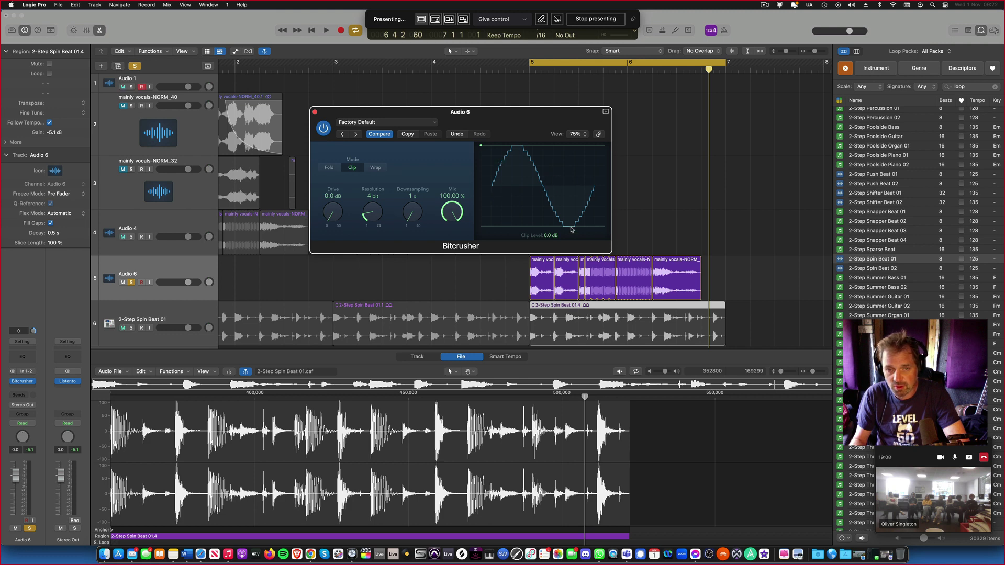
key(space)
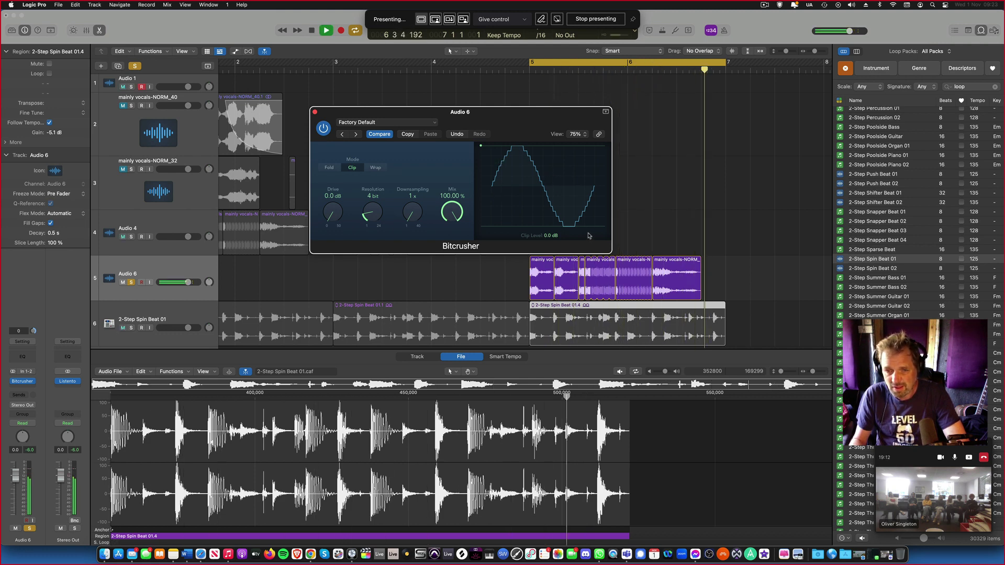
key(space)
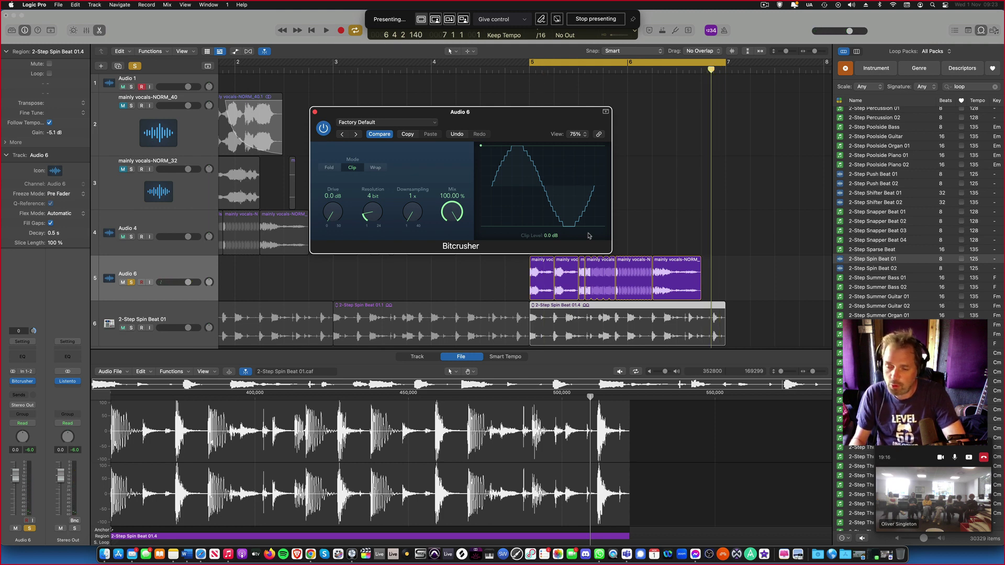
drag(375, 215, 374, 197)
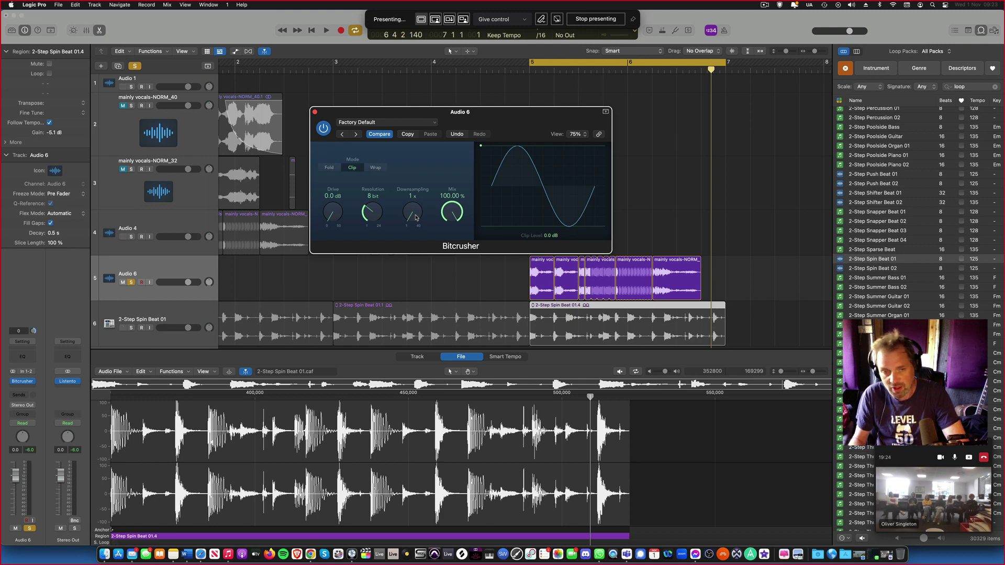
Audition Bitcrusher downsampling values from 2x up to 5x on the soloed vocals, and return the downsampling to 1x.
drag(416, 214, 416, 212)
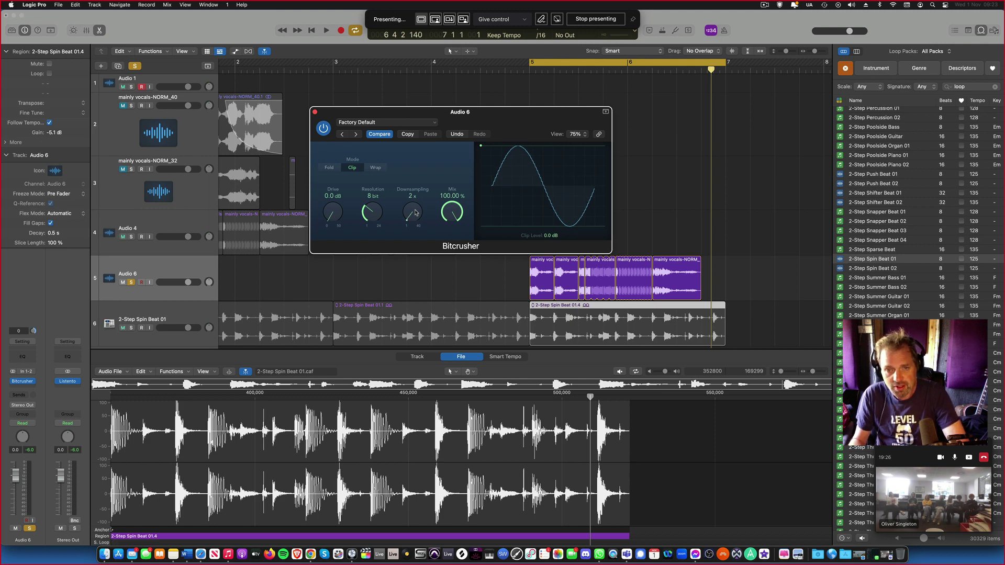
key(space)
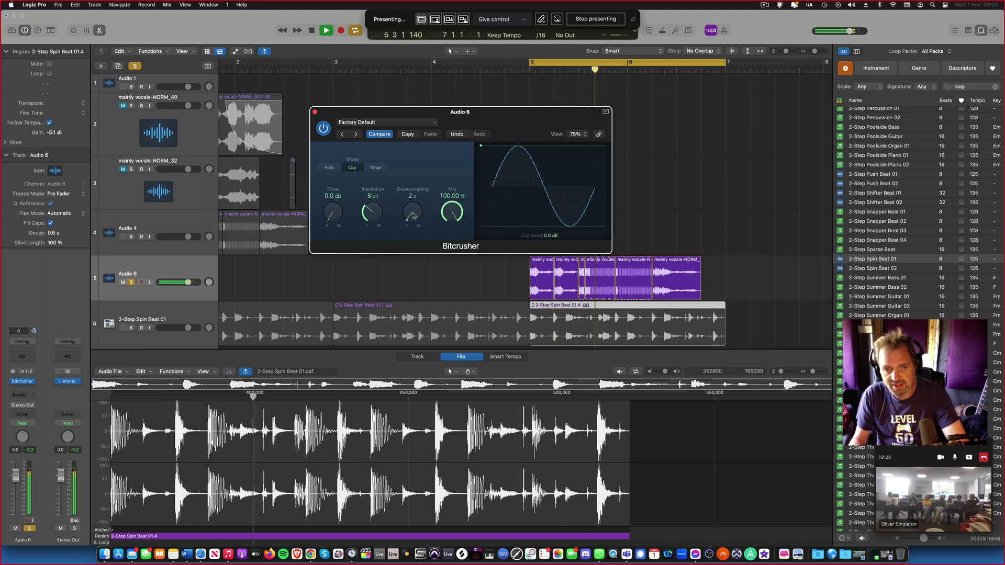
drag(415, 214, 414, 207)
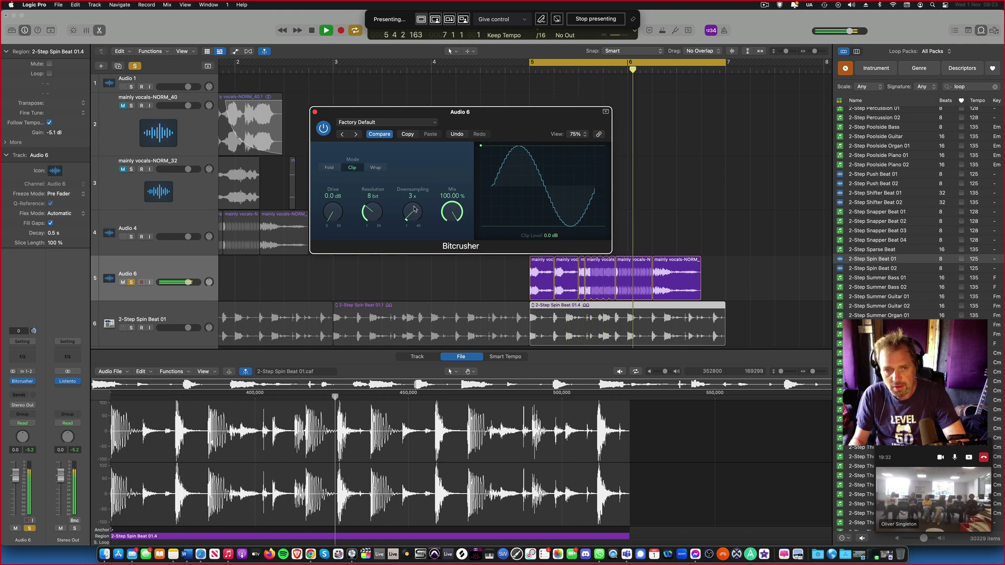
key(space)
key(space)
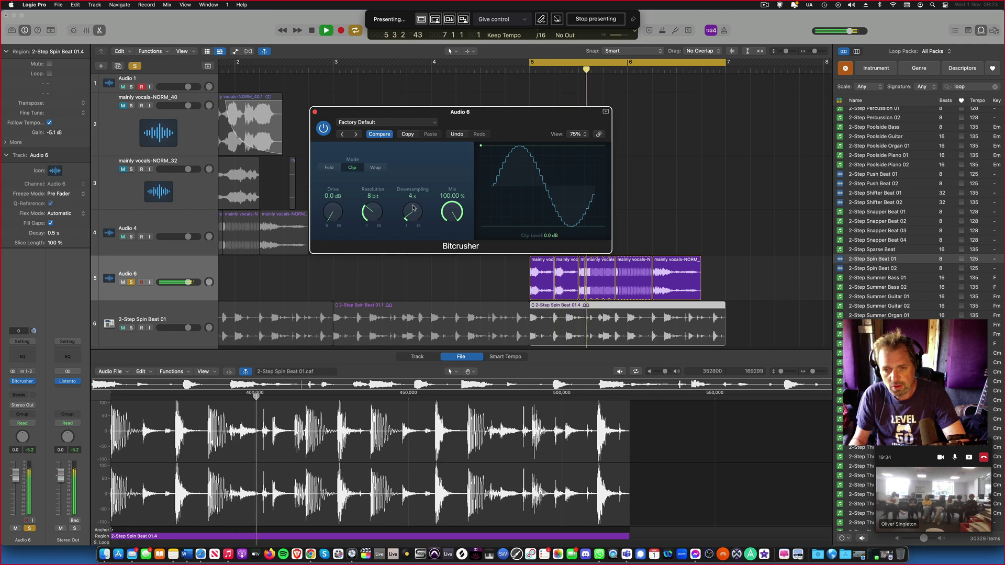
key(space)
key(space)
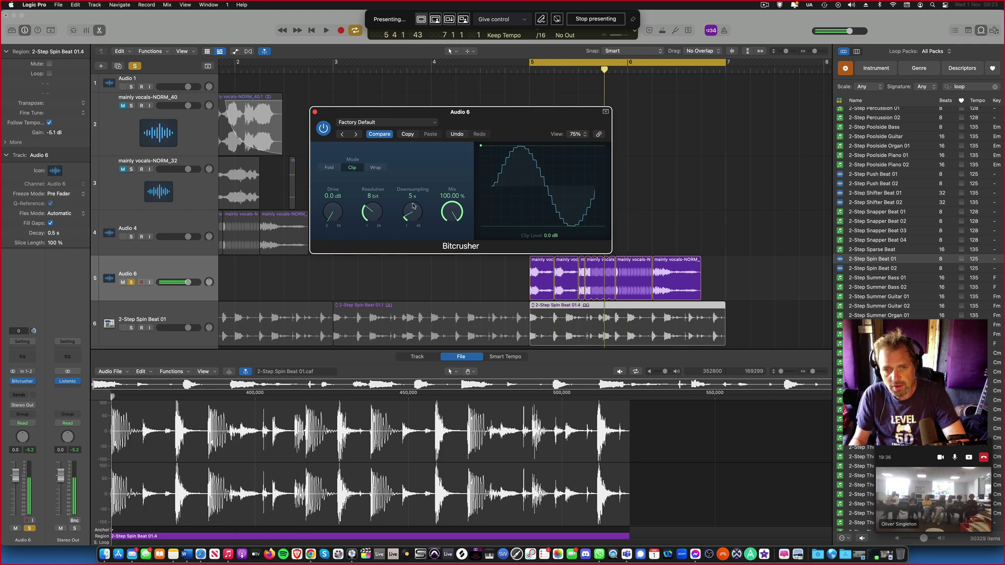
mouse_move(412, 212)
mouse_down()
mouse_move(411, 152)
mouse_move(412, 226)
mouse_up()
key(space)
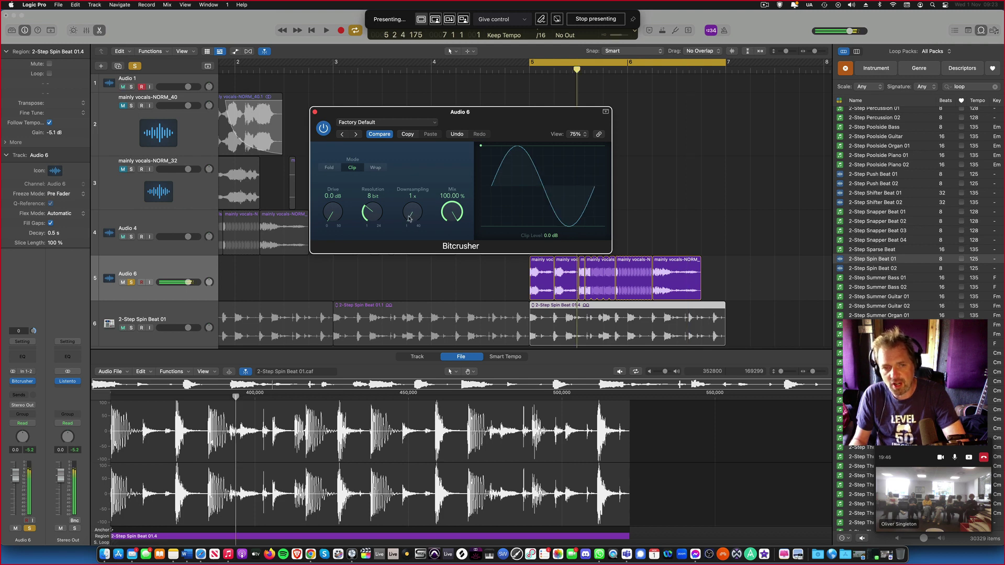
Set Audio 6's automation mode to Latch, and record a pass of Bitcrusher downsampling changes over the cycled section.
click(23, 423)
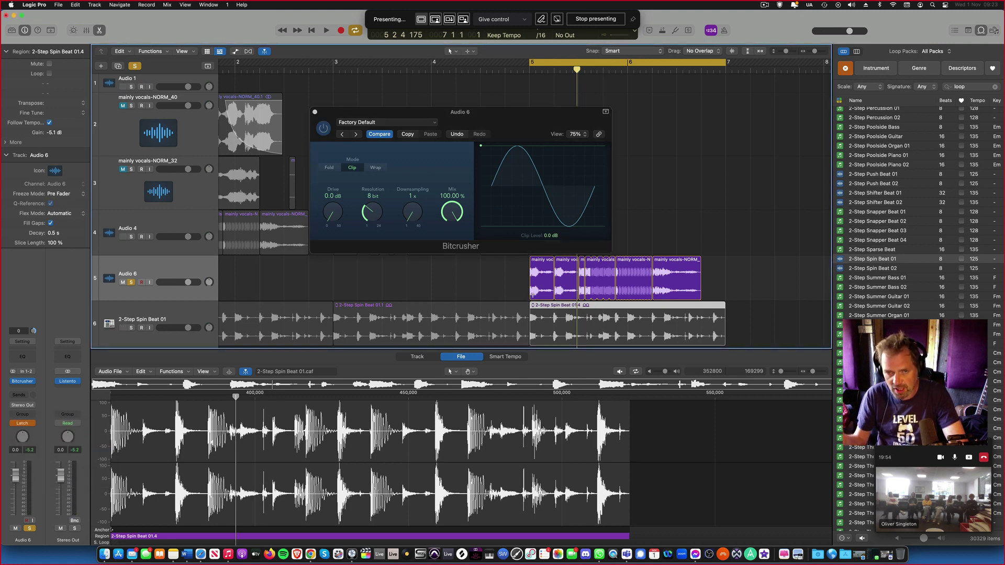
key(space)
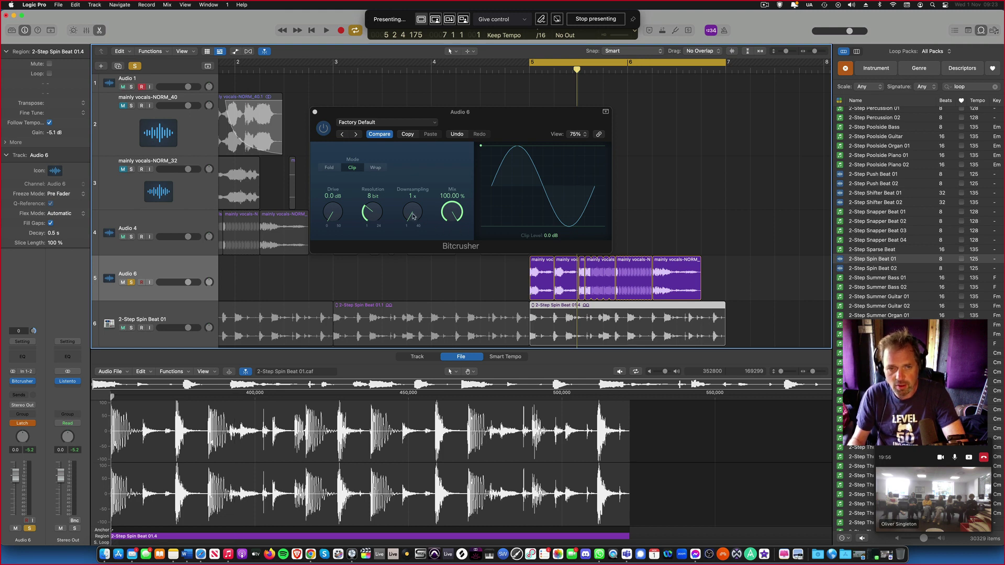
drag(413, 208, 427, 250)
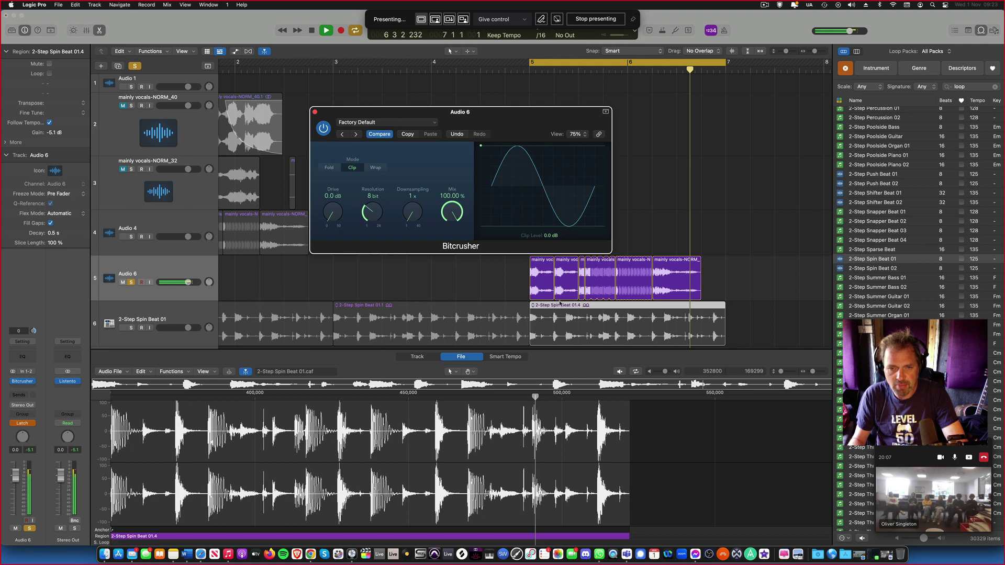
key(space)
Show the track automation with the Bitcrusher window closed, and display the Downsampling parameter on Audio 6.
key(a)
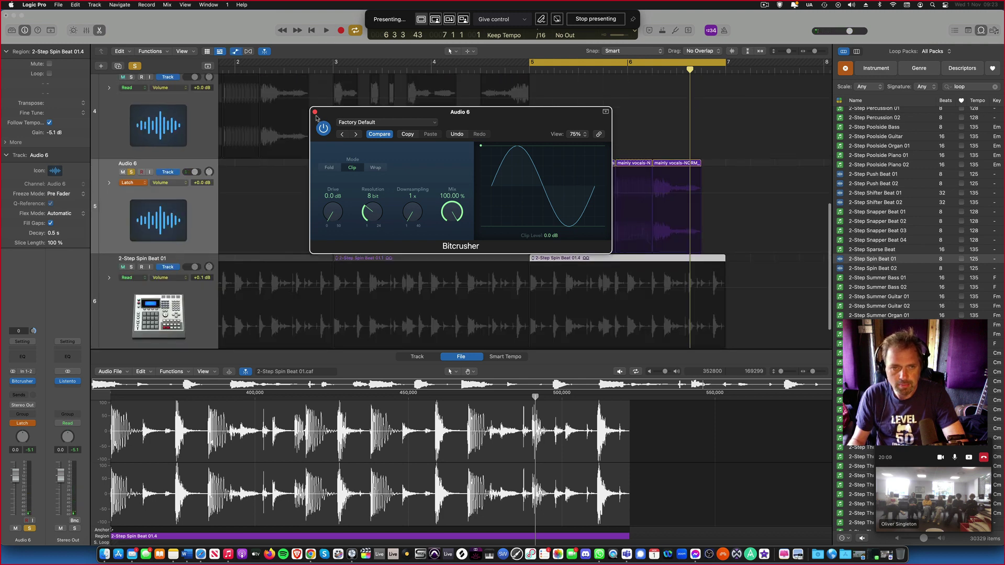
click(314, 113)
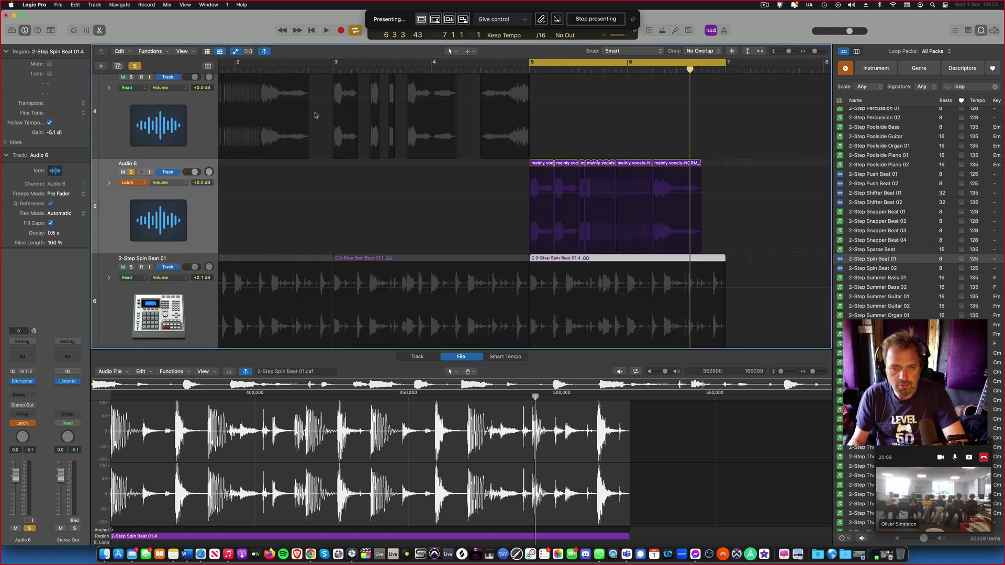
click(163, 183)
click(189, 273)
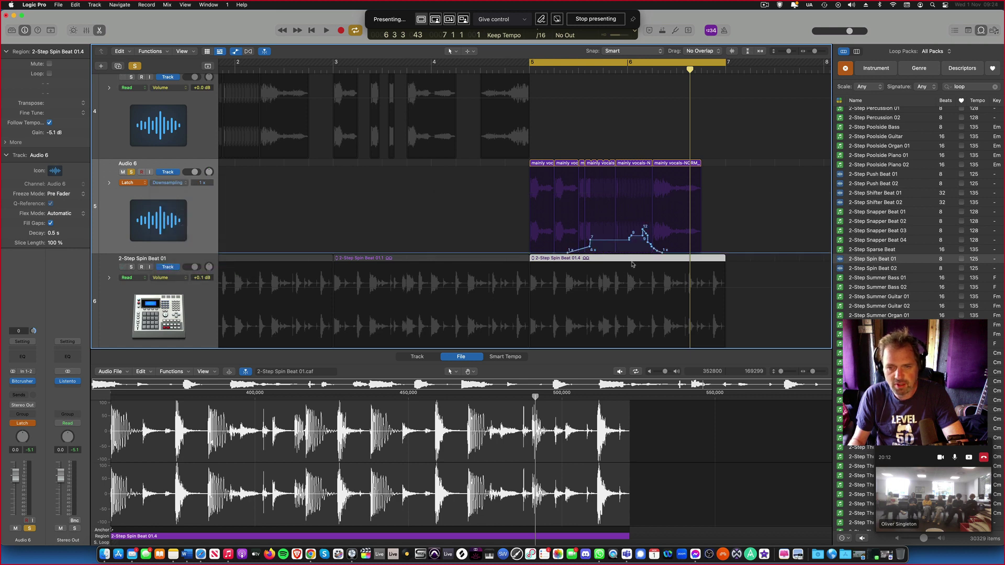
Reshape the recorded downsampling automation on Audio 6 into a ramp up to 22x and back down to 1x, auditioning the rise.
drag(642, 229, 604, 234)
drag(604, 234, 604, 234)
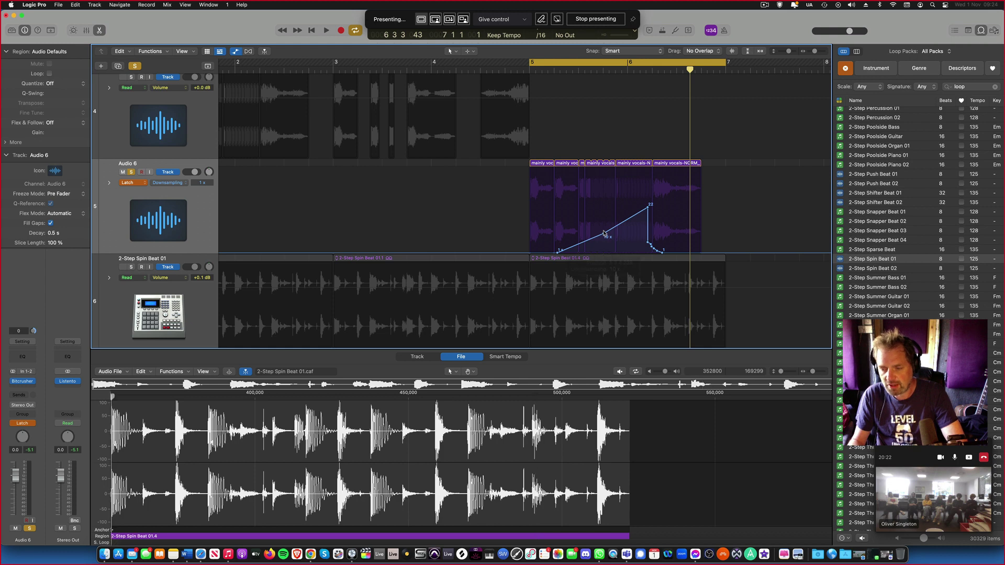
key(space)
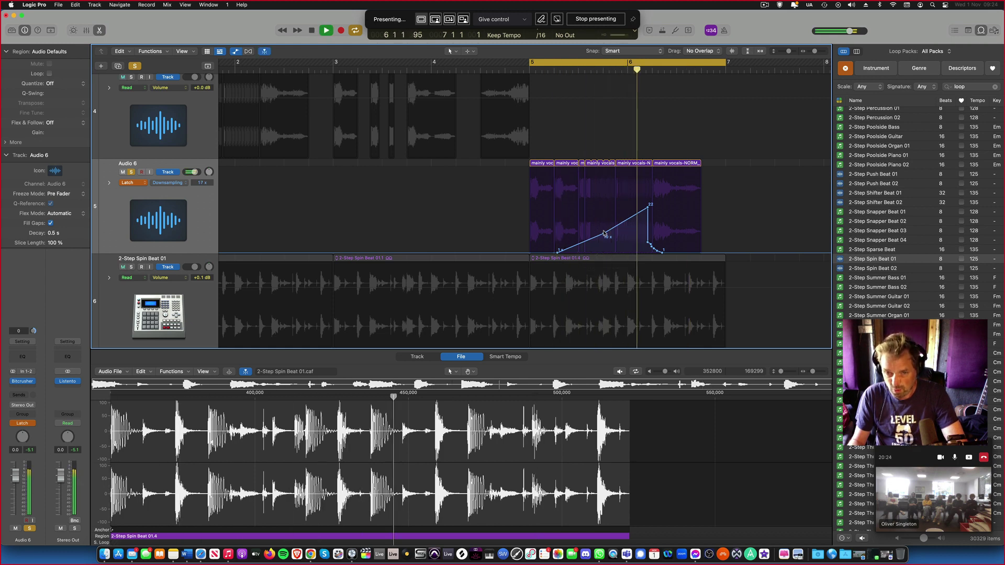
key(space)
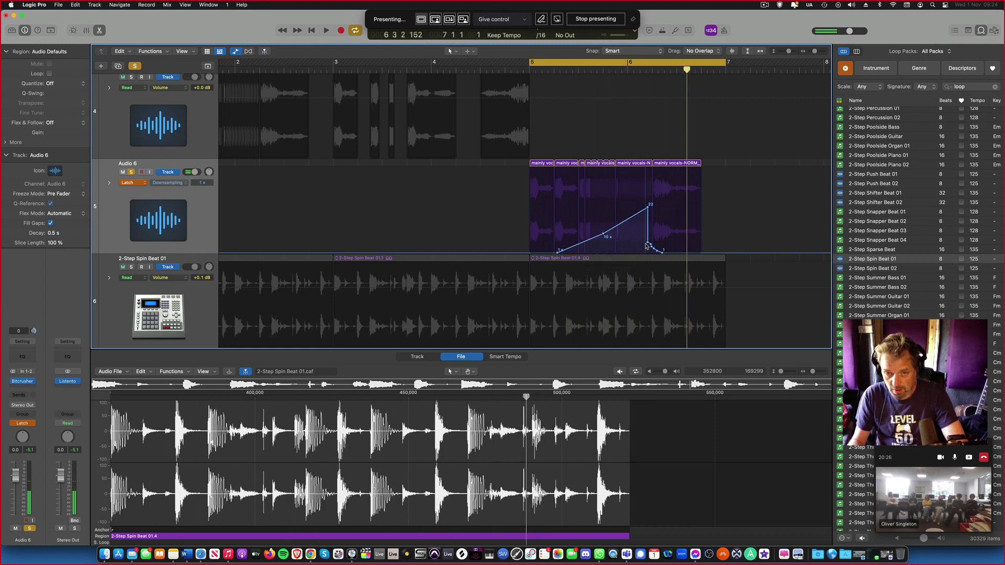
click(647, 244)
drag(647, 244, 682, 262)
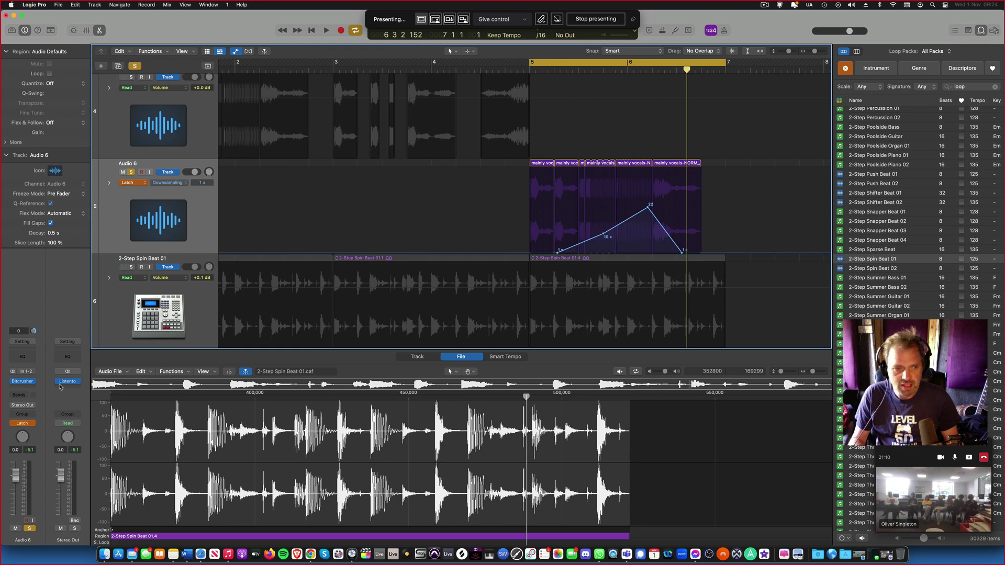
Reopen the Bitcrusher clear of the Audio 6 regions, and delete all downsampling automation points from the track.
click(26, 383)
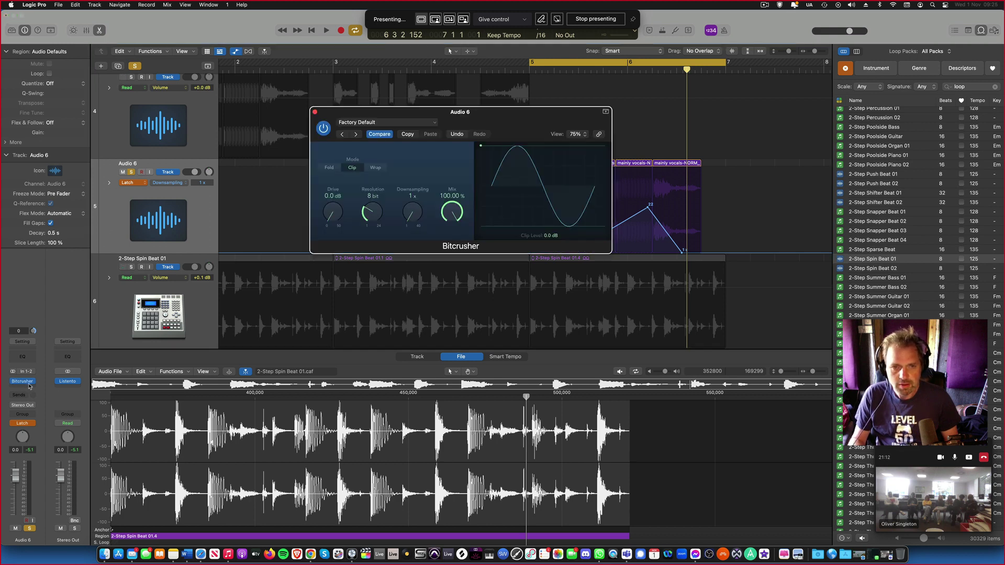
drag(438, 102, 311, 72)
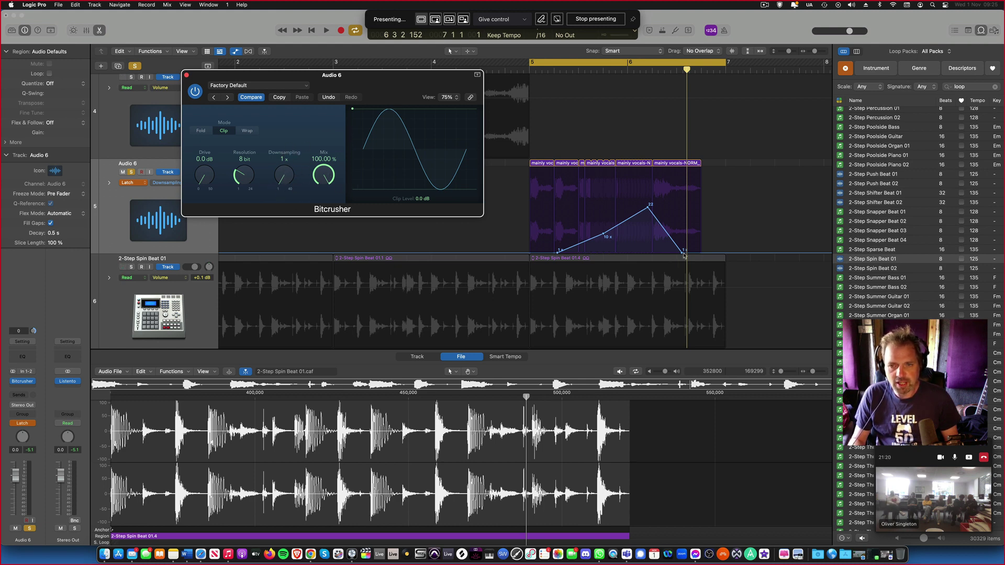
drag(684, 254, 557, 255)
click(557, 254)
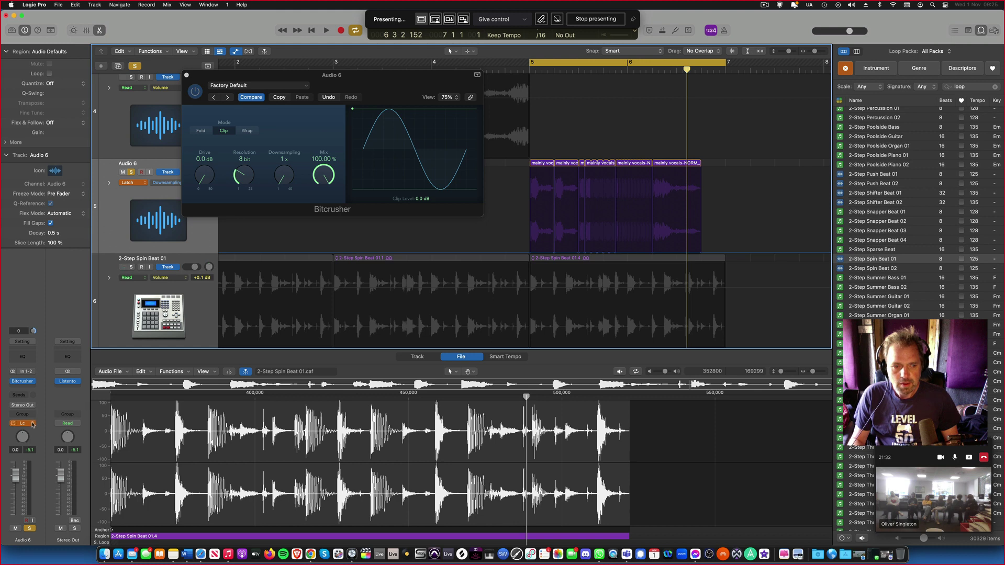
Examine the automation modes available for Audio 6, keeping Latch selected.
click(36, 423)
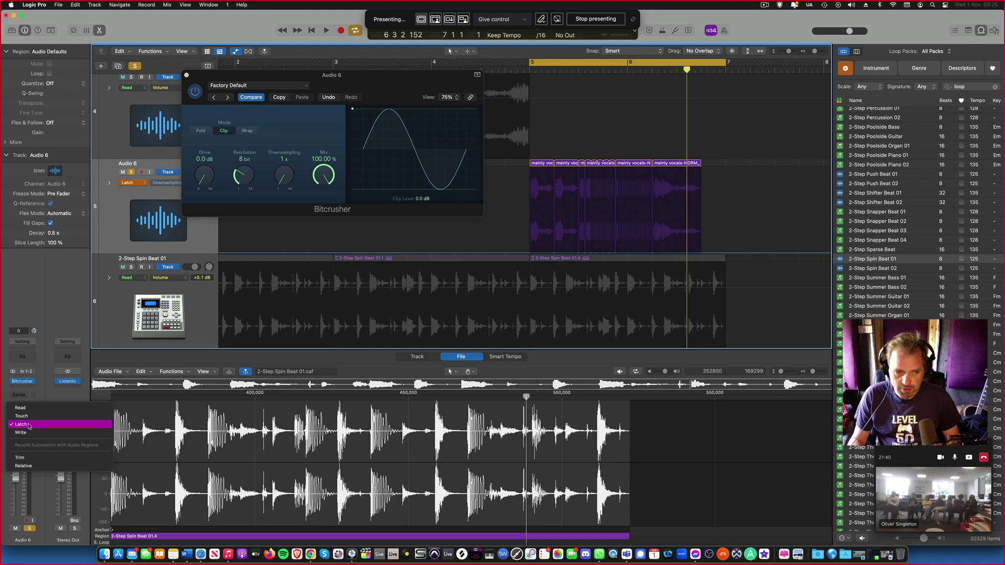
click(29, 425)
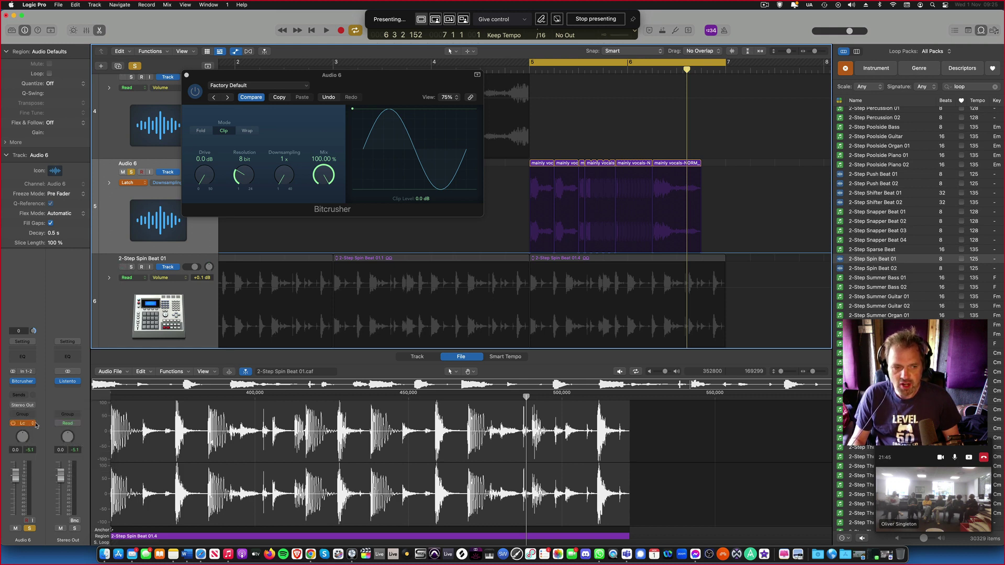
click(30, 424)
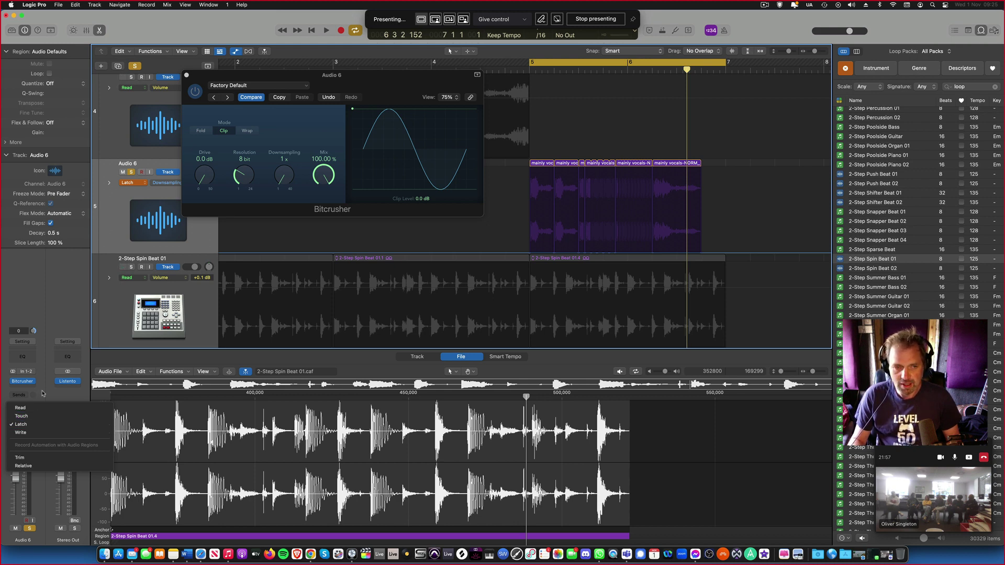
click(42, 392)
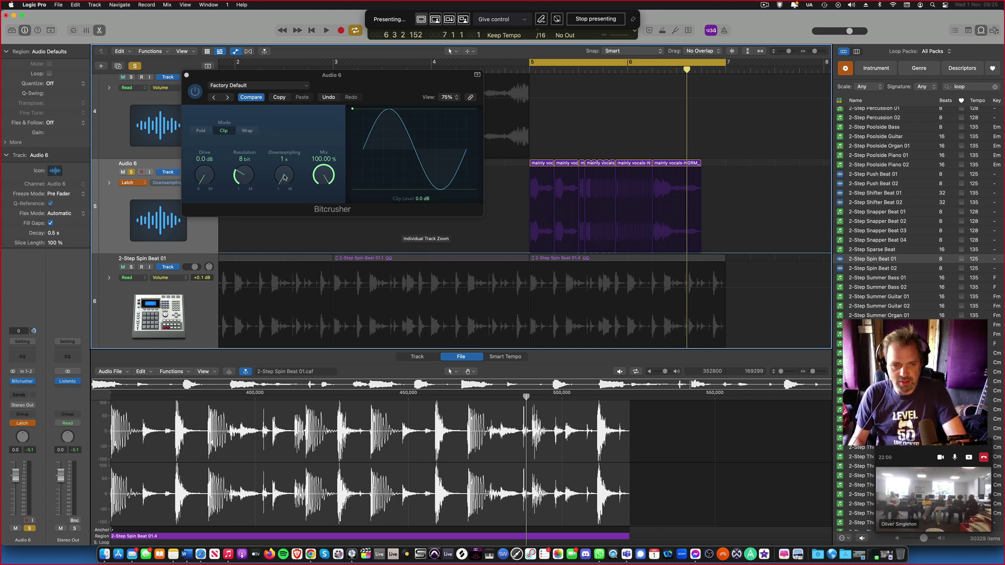
Record Bitcrusher downsampling automation rising from 1x to 20x during playback, and return Audio 6 to Read mode.
key(space)
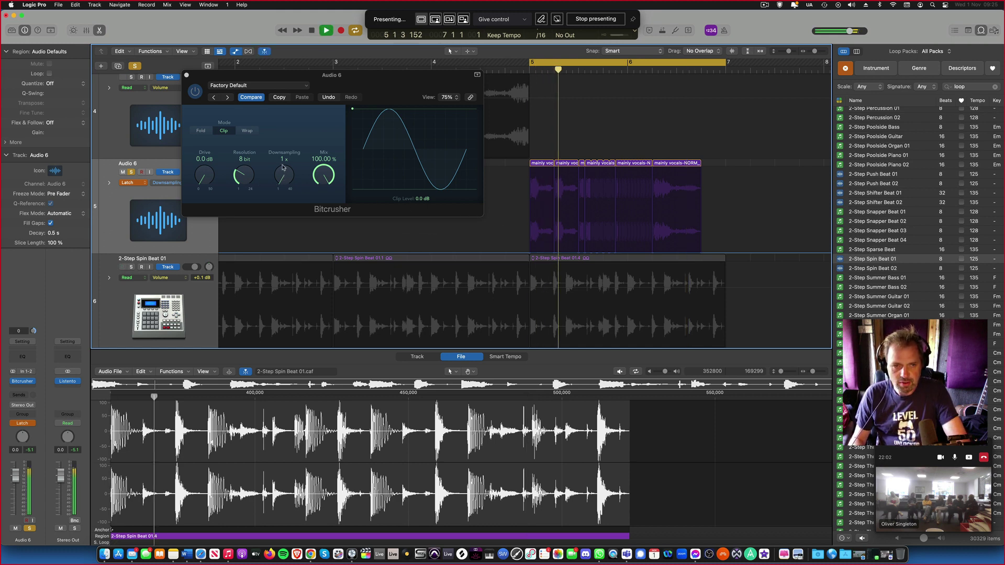
drag(283, 178, 279, 103)
key(space)
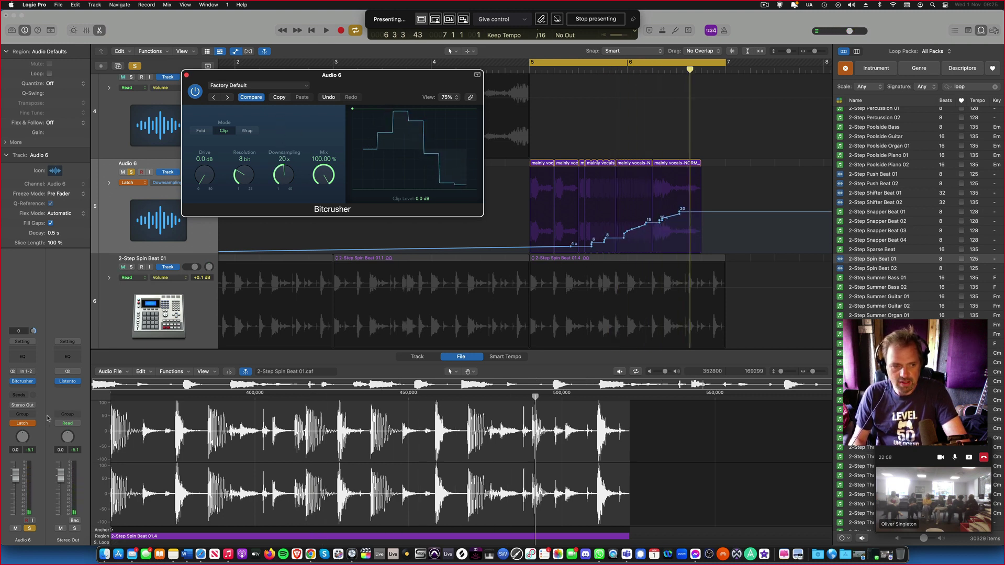
click(29, 423)
click(34, 408)
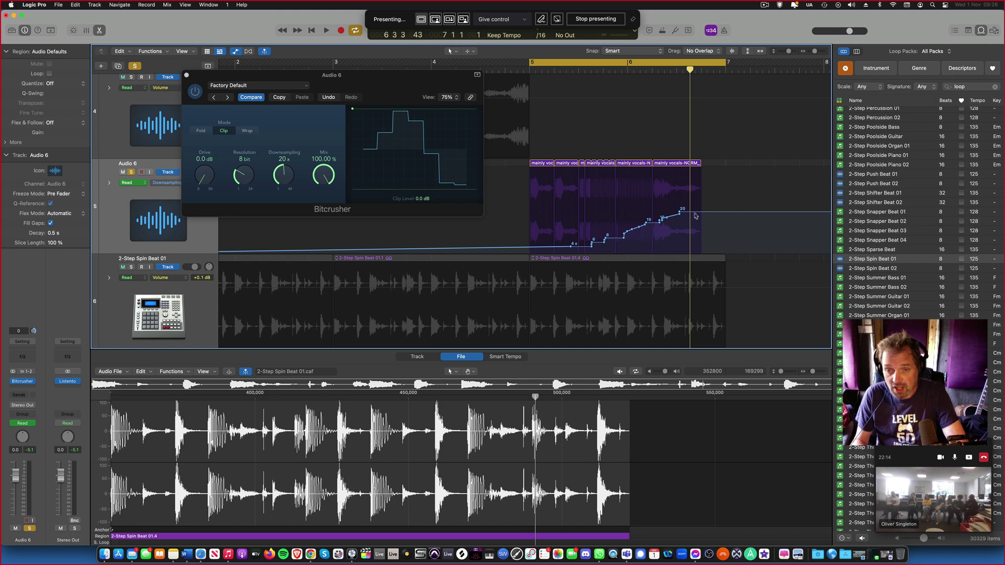
Reshape the downsampling automation into a ramp from 1x to 20x, with a short hold and a drop to 1x at position 6 3 4 43.
drag(679, 216, 552, 252)
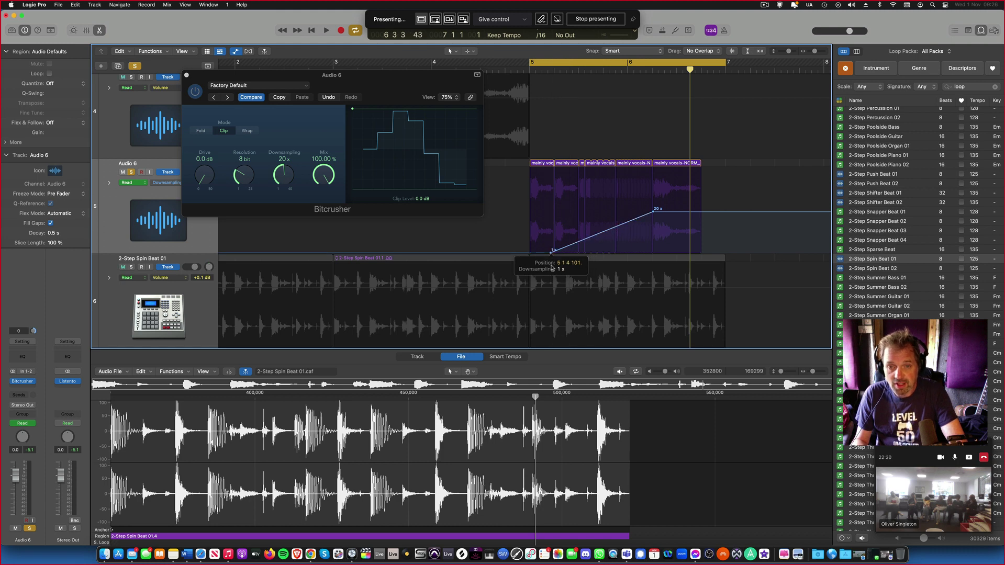
key(space)
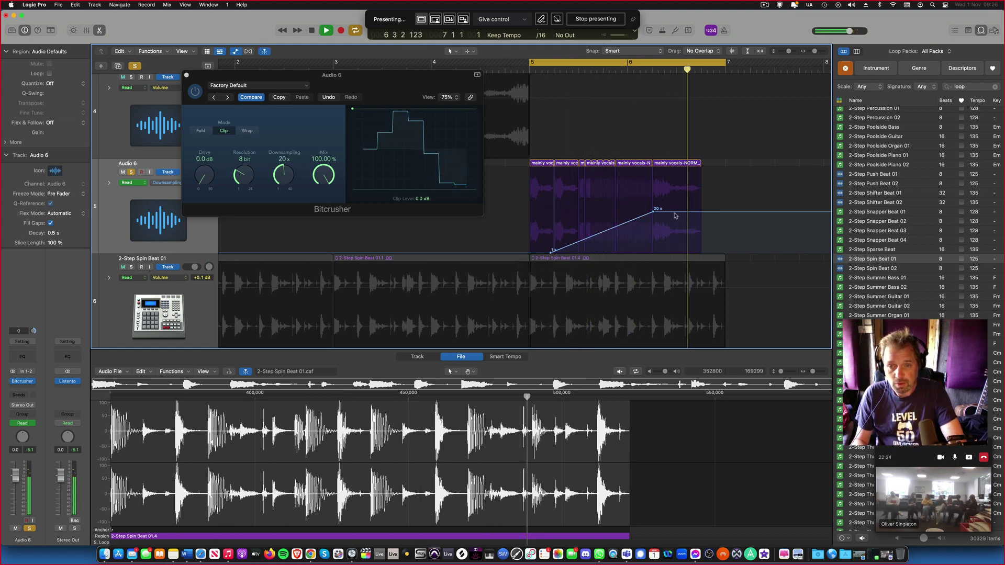
key(space)
click(674, 212)
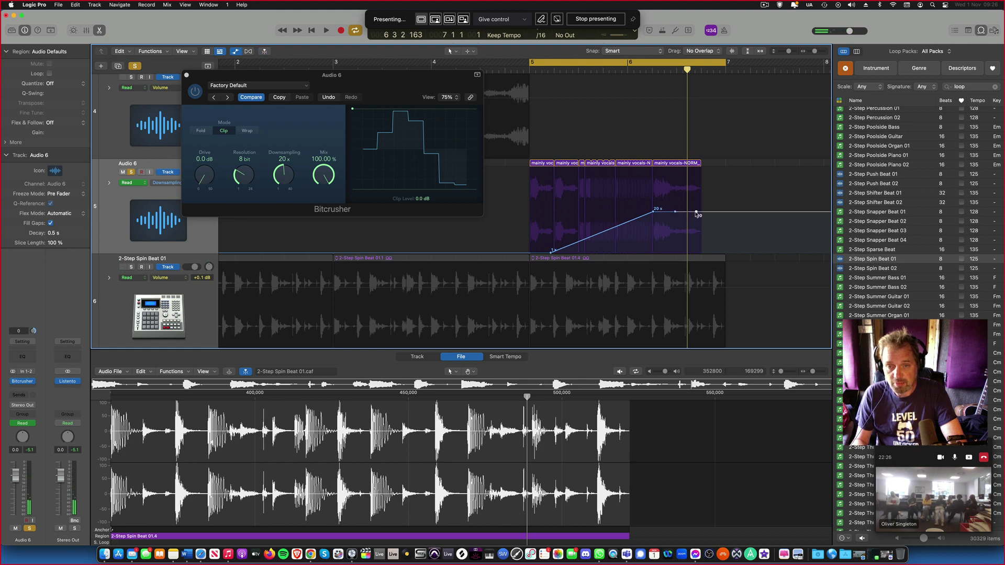
drag(697, 212, 696, 251)
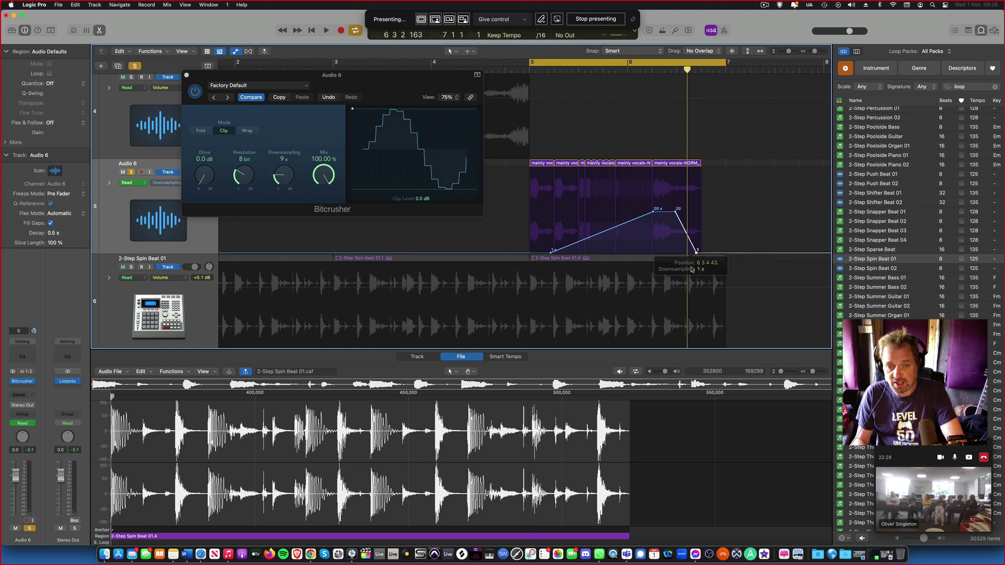
Audition the reshaped downsampling automation, and take Audio 6 out of solo with the Bitcrusher window closed.
key(space)
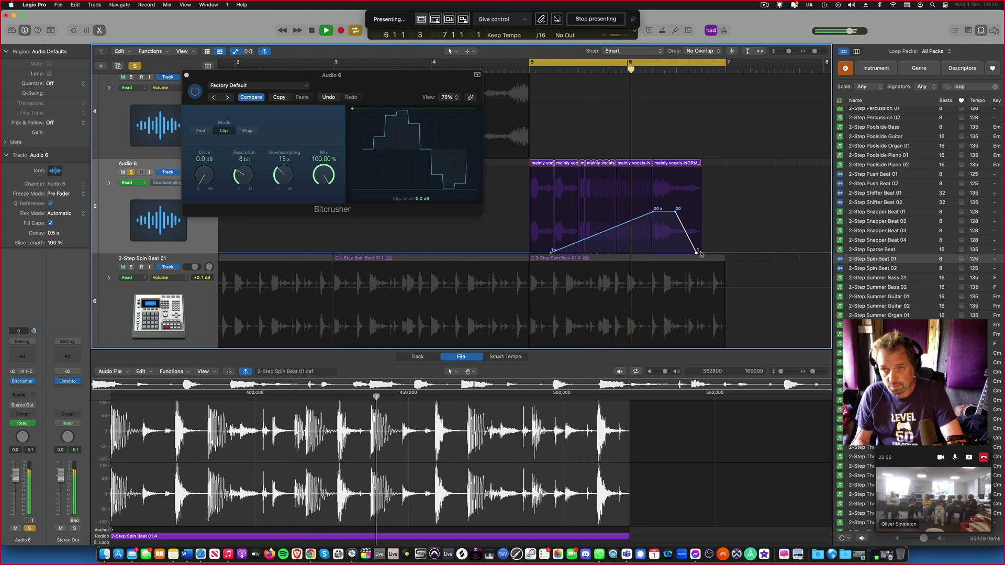
key(space)
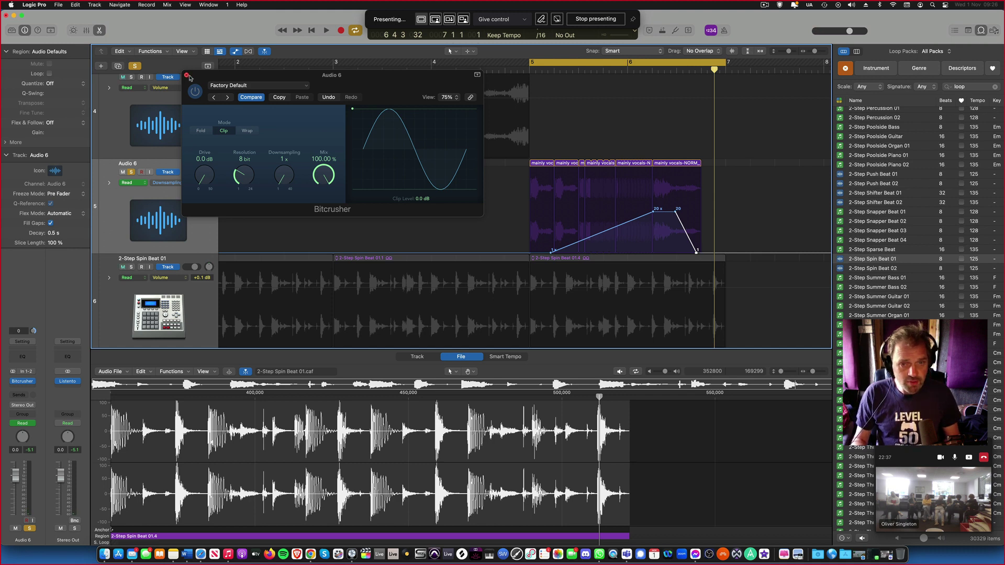
click(186, 75)
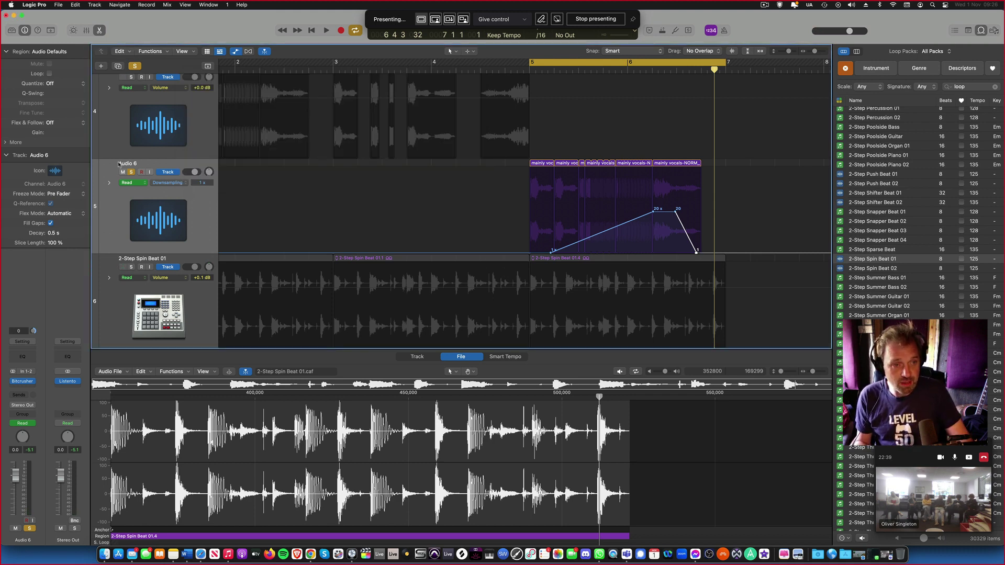
click(131, 172)
Examine the full arrangement of vocal and drum loop regions from bar 1 to bar 7.
scroll(410, 196, up, 3)
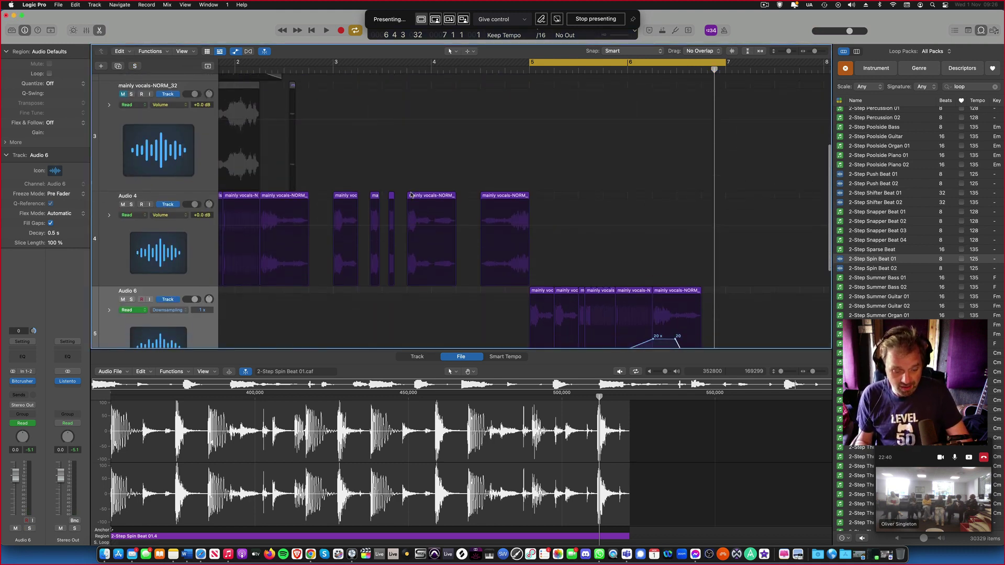
scroll(410, 188, down, 2)
key(super+Up)
key(super+Up)
key(super+Up)
key(super+Up)
key(super+Up)
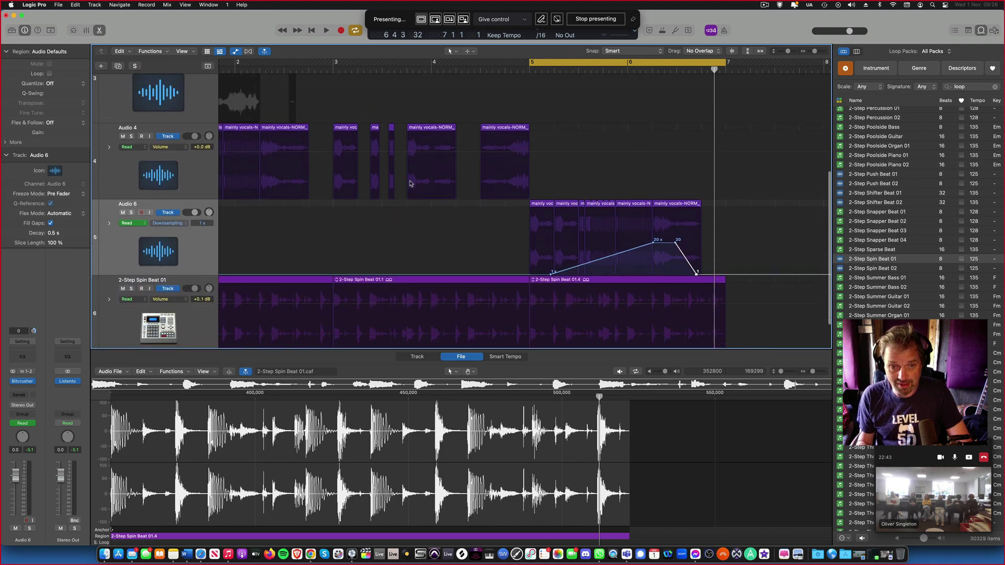
key(super+Left)
key(super+Left)
key(super+Left)
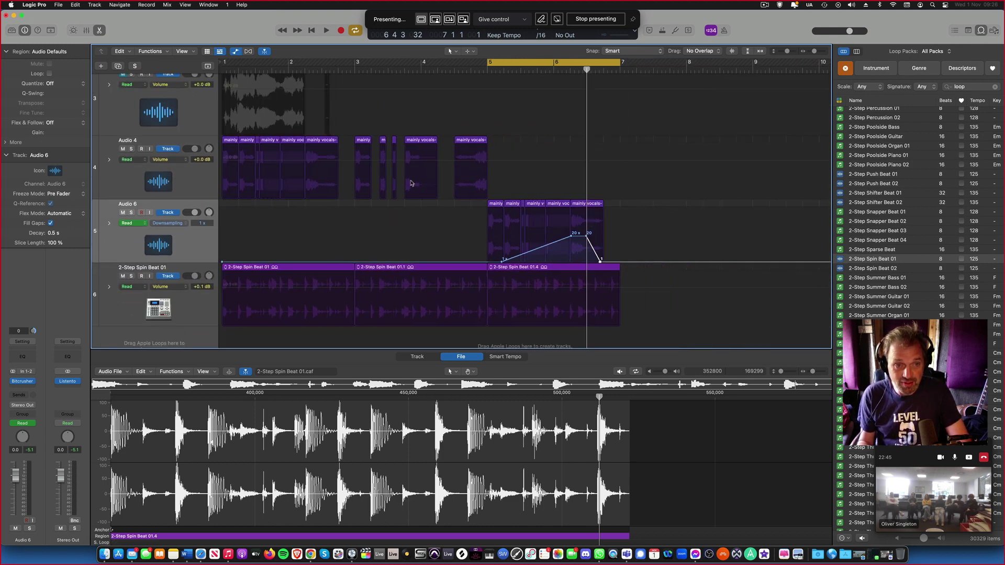
scroll(414, 184, left, 1)
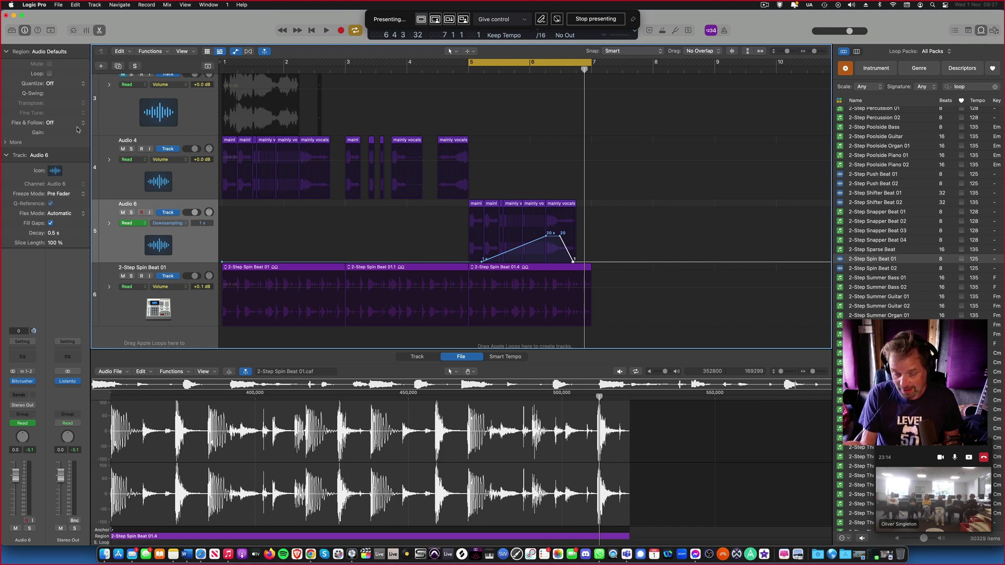
Hide the track automation, and select the last vocal region on Audio 6.
click(466, 197)
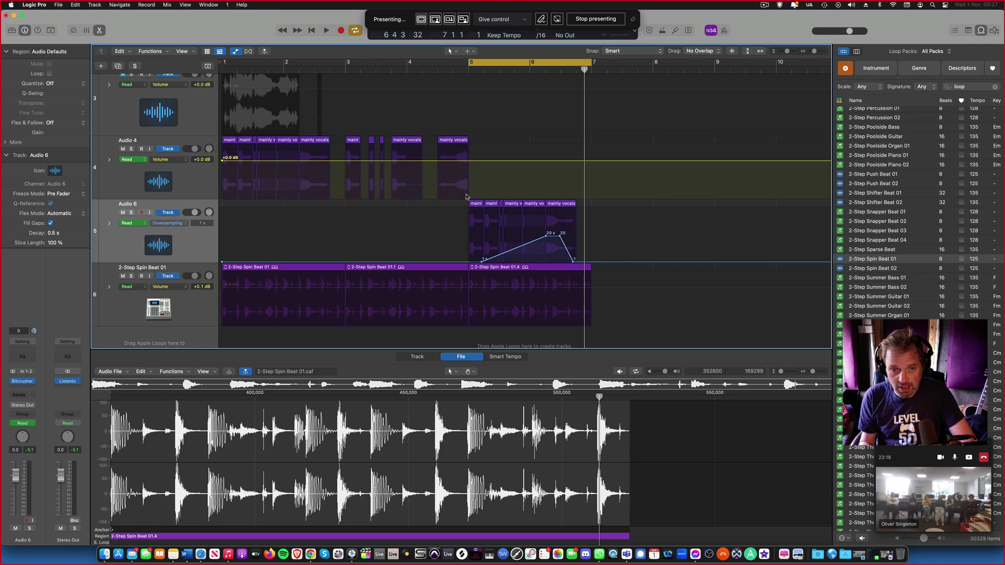
key(a)
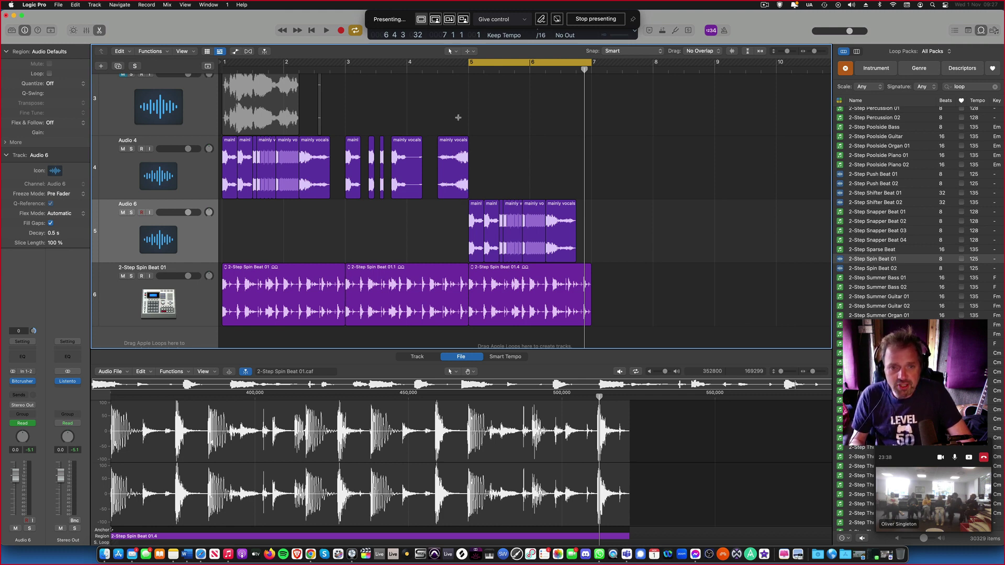
scroll(455, 230, left, 1)
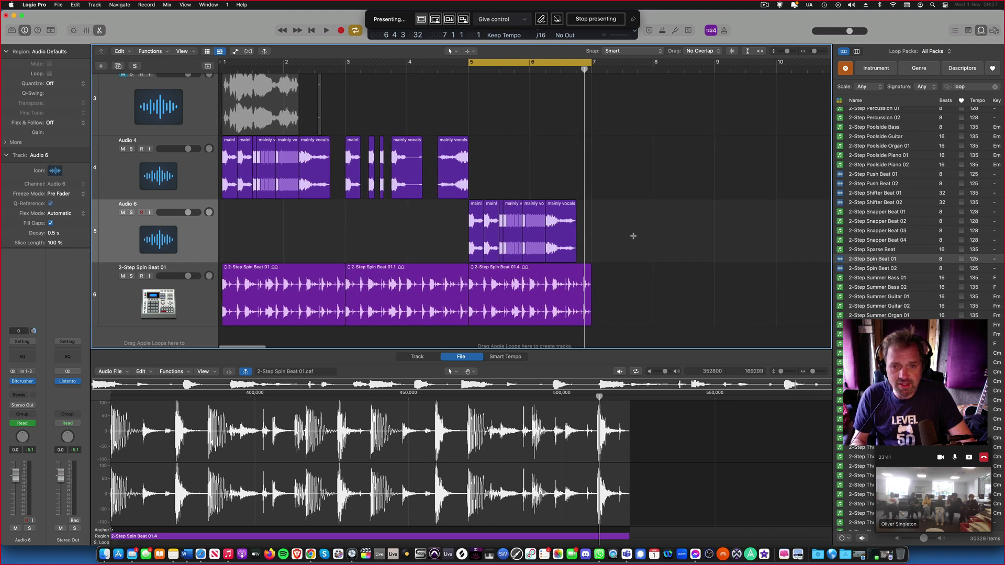
click(557, 208)
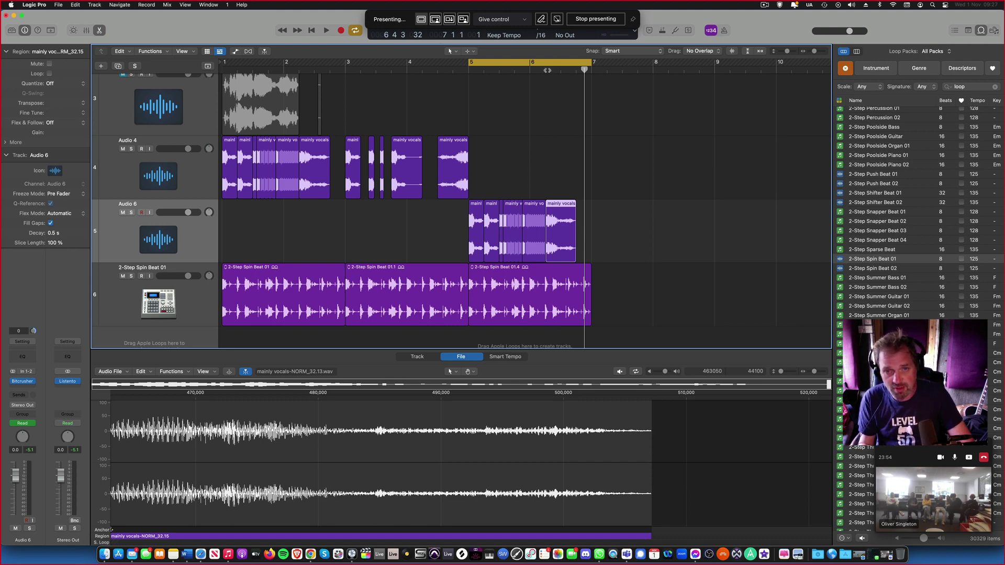
Turn off cycling, transpose the last vocal region on Audio 6 to +32, and audition it from bar 6.
click(546, 70)
click(557, 62)
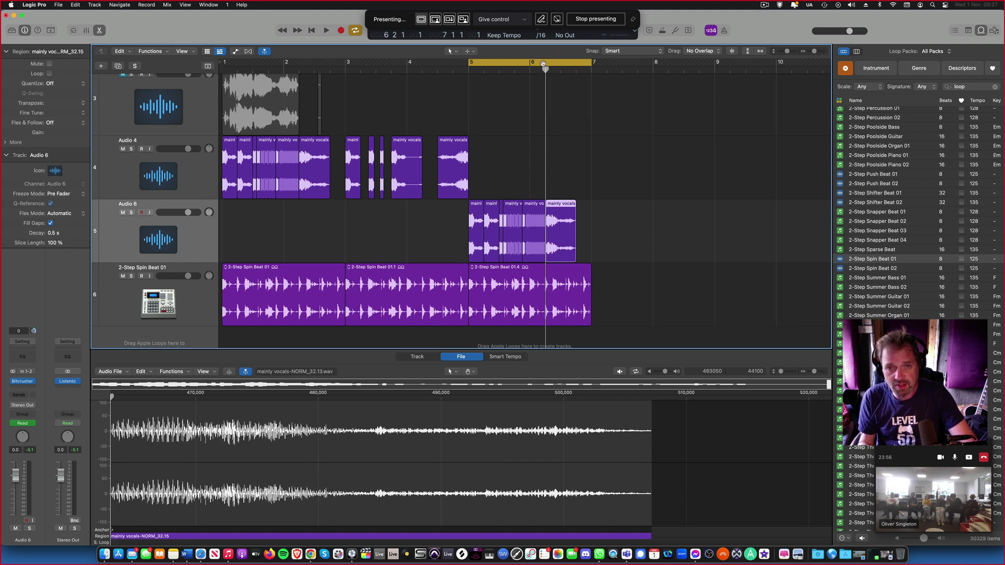
drag(545, 71, 567, 71)
drag(52, 106, 55, 81)
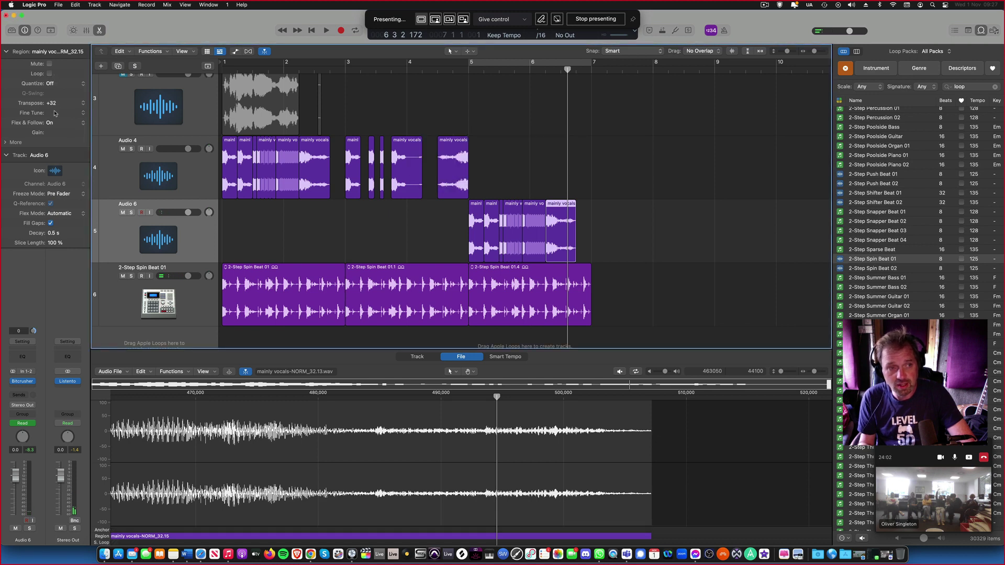
drag(544, 70, 568, 71)
click(530, 71)
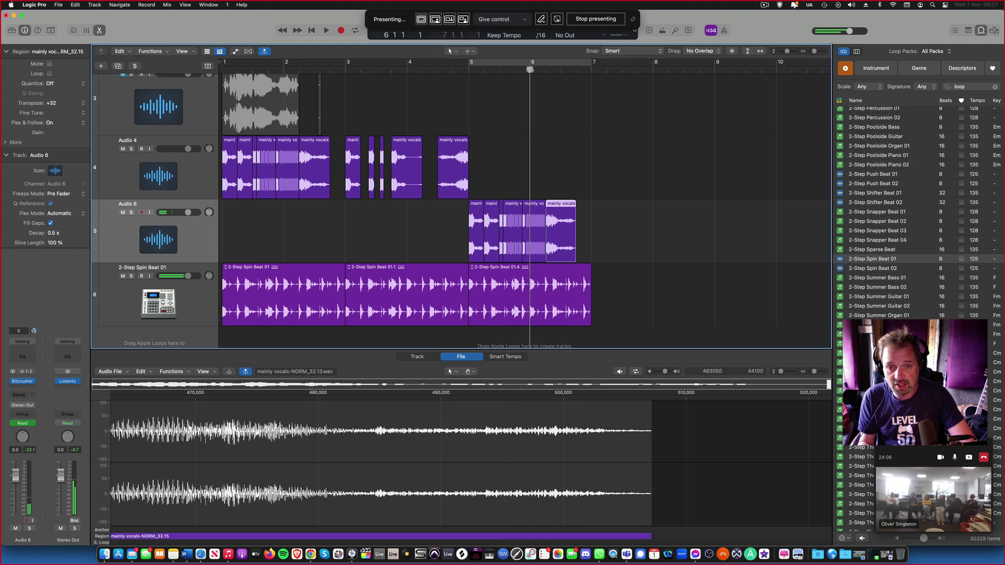
key(space)
key(space)
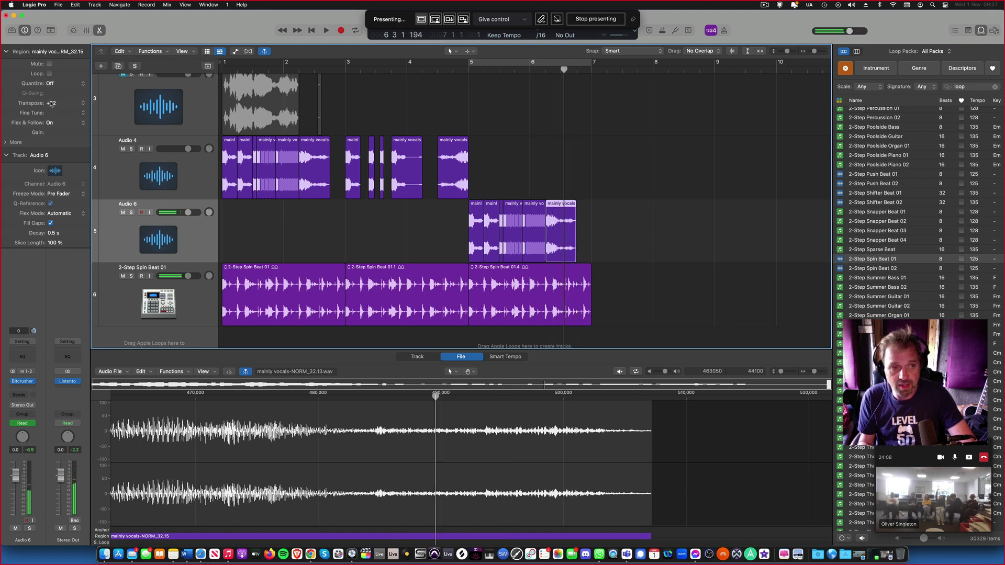
Set the last Audio 6 vocal region's transposition to +12 and play it back.
double_click(55, 104)
text(12)
key(Return)
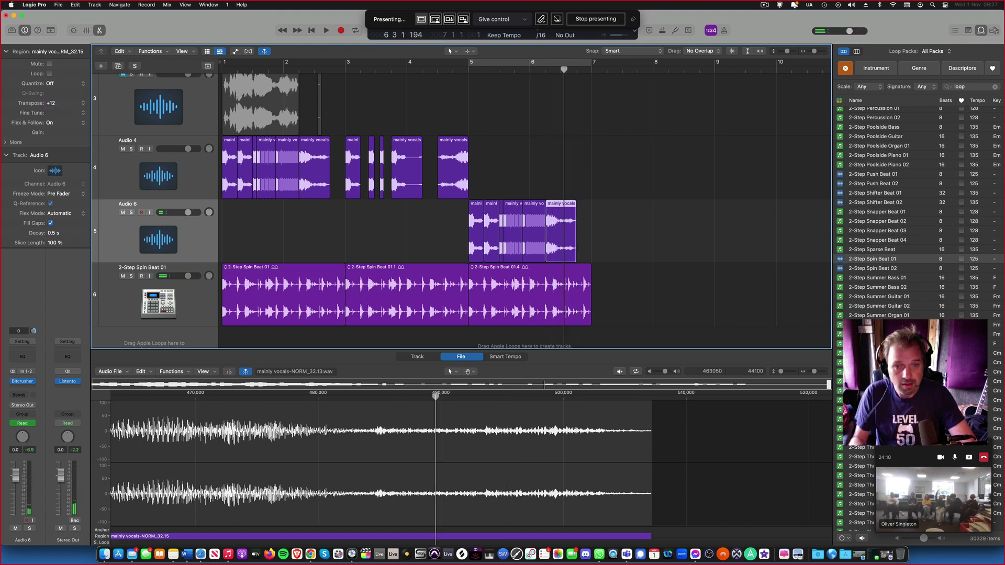
key(space)
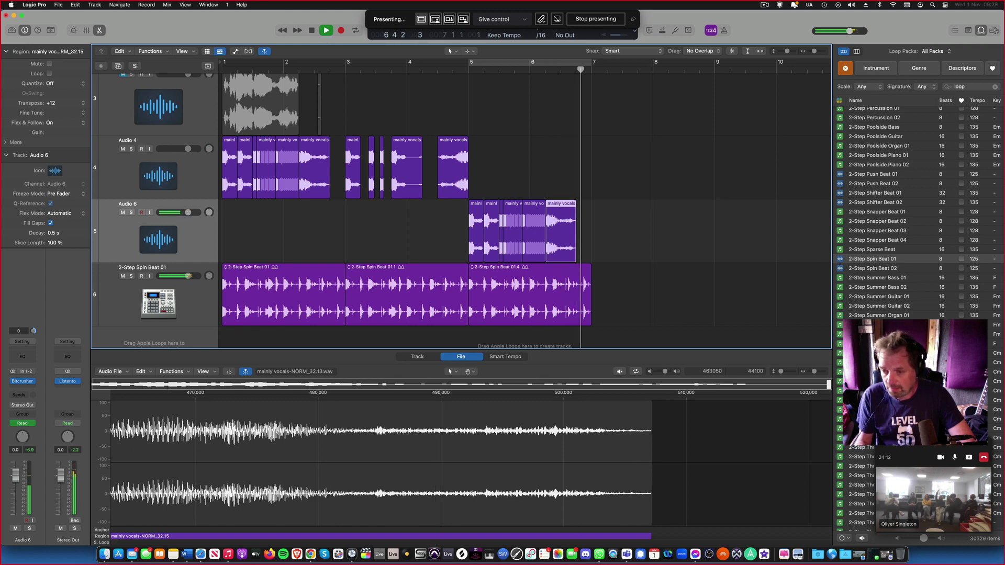
key(space)
key(space)
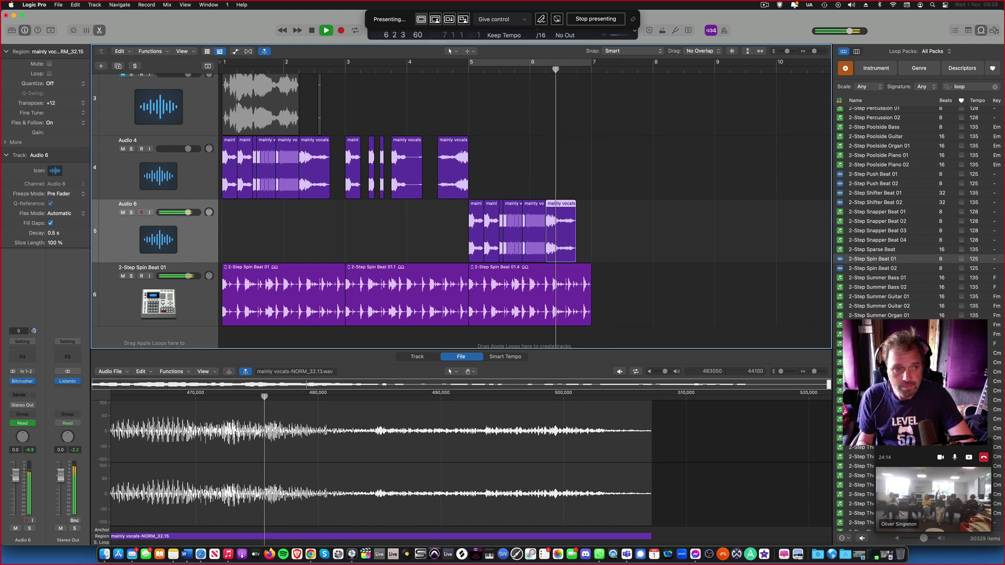
key(space)
Set the last Audio 6 vocal region's transposition to -12 and audition the pitched-down phrase.
double_click(61, 103)
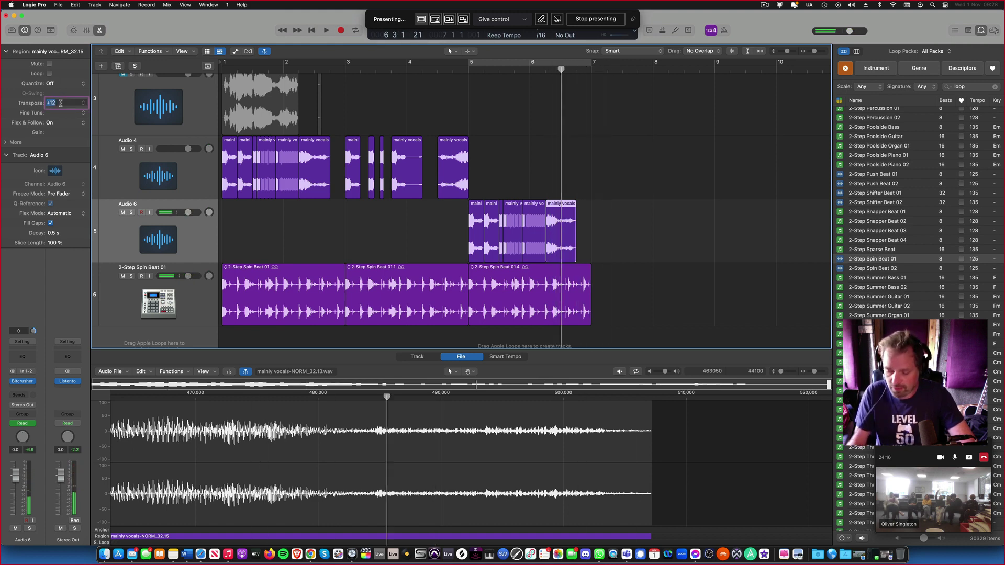
text(-12)
key(Return)
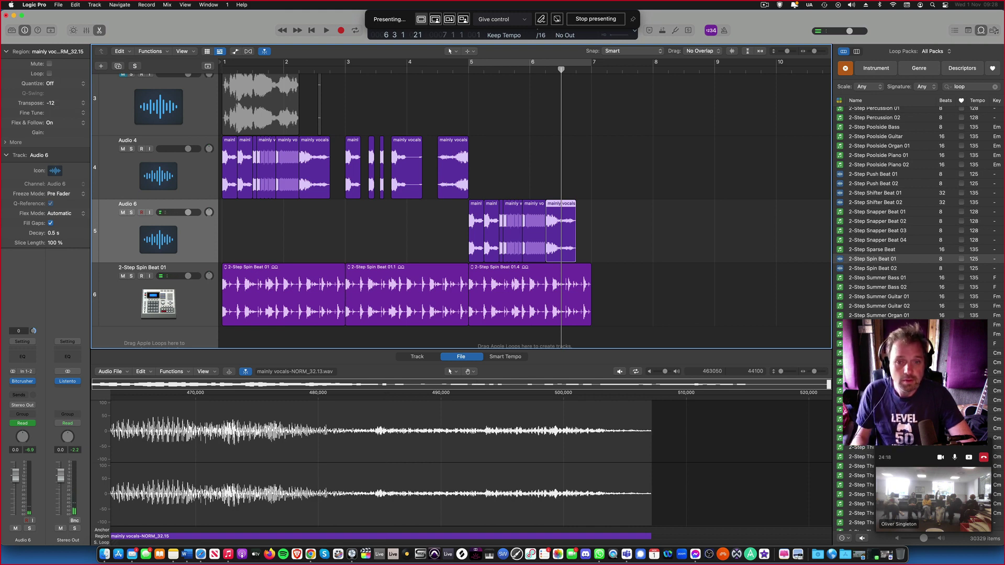
key(space)
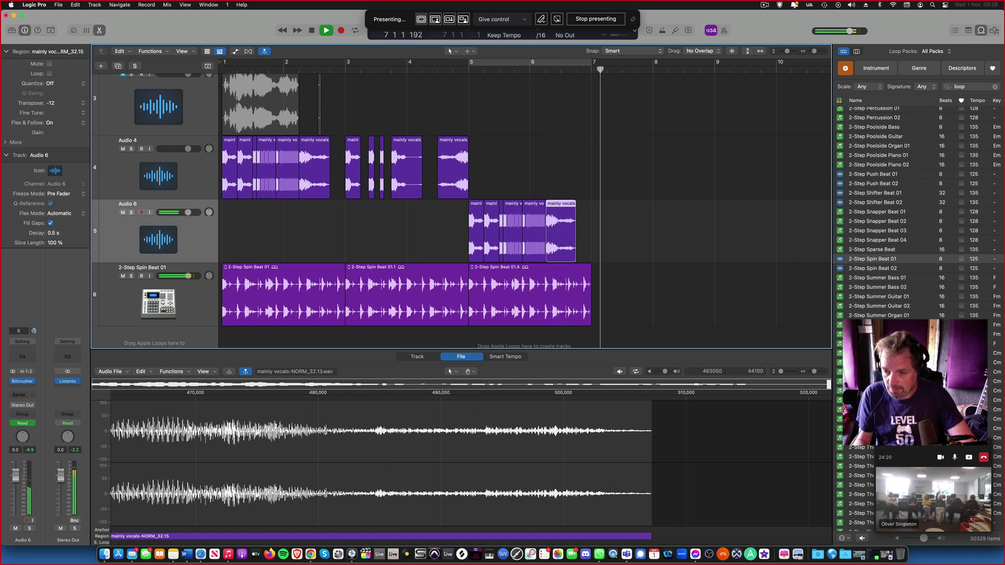
key(space)
key(space)
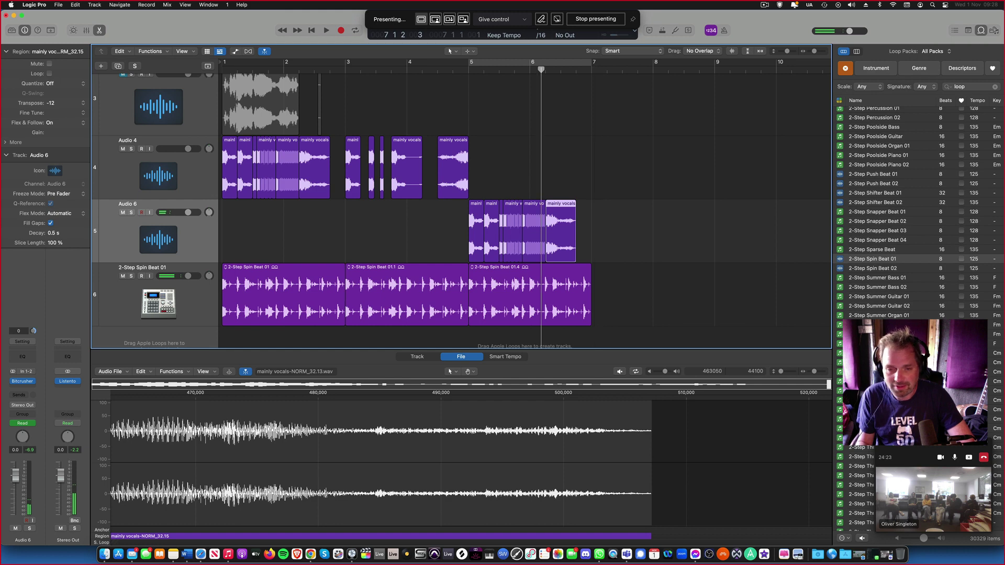
key(space)
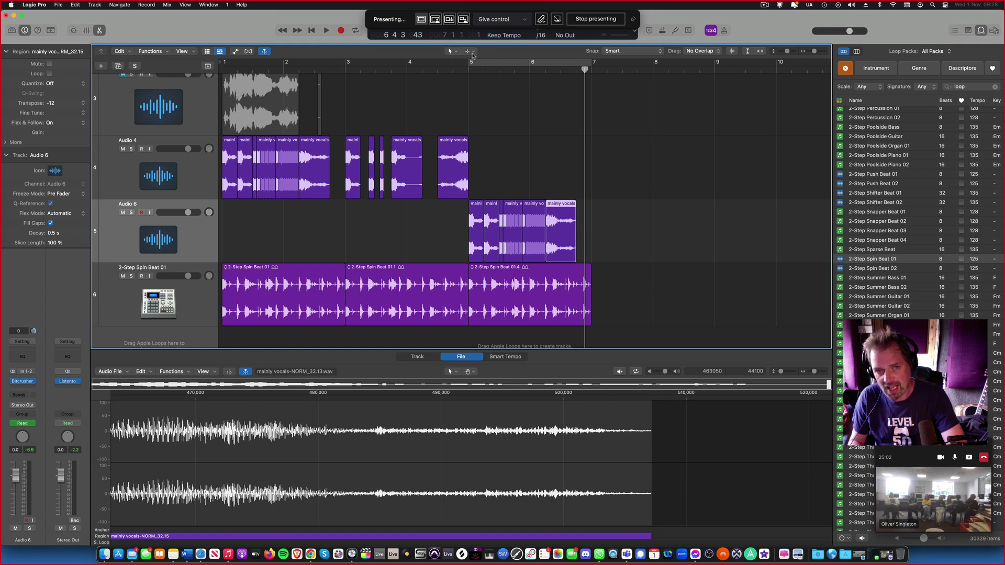
Switch the secondary tool to the Pencil Tool and back to the Marquee Tool.
click(474, 52)
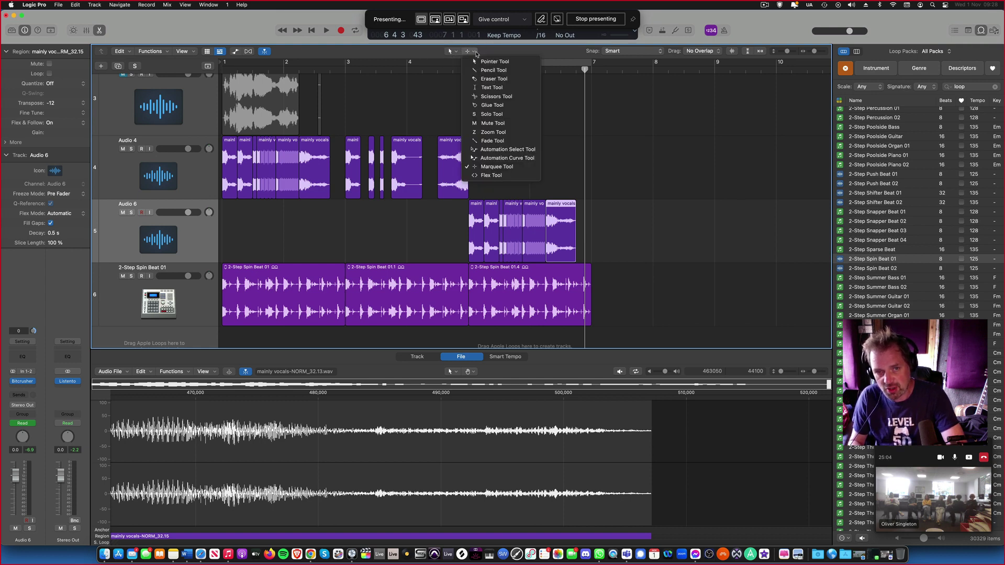
click(492, 70)
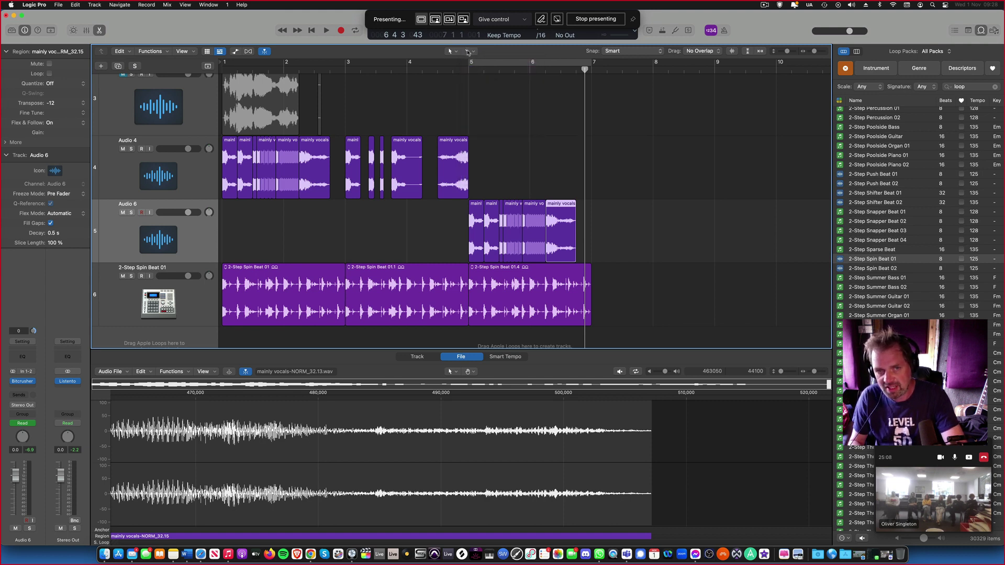
click(474, 51)
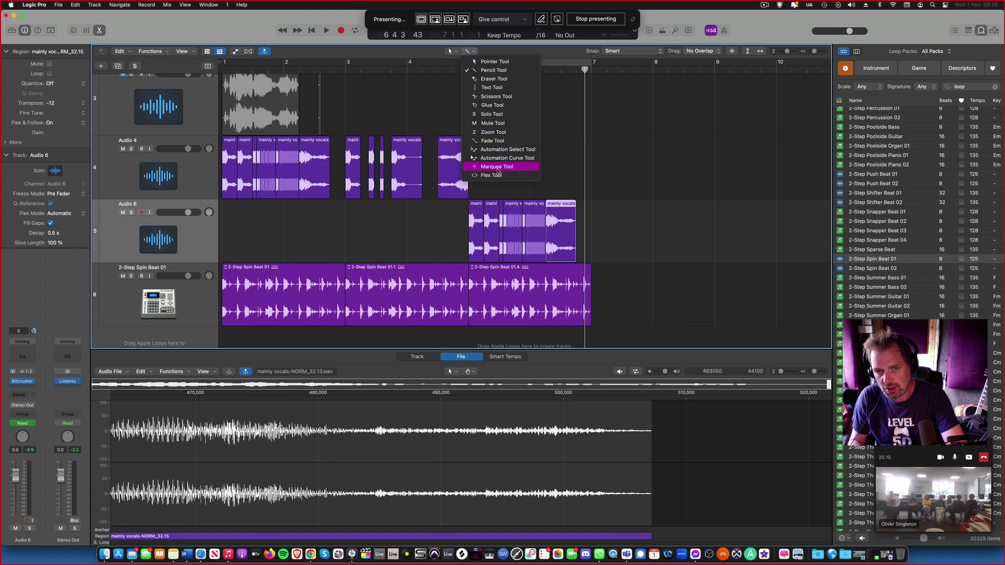
click(497, 166)
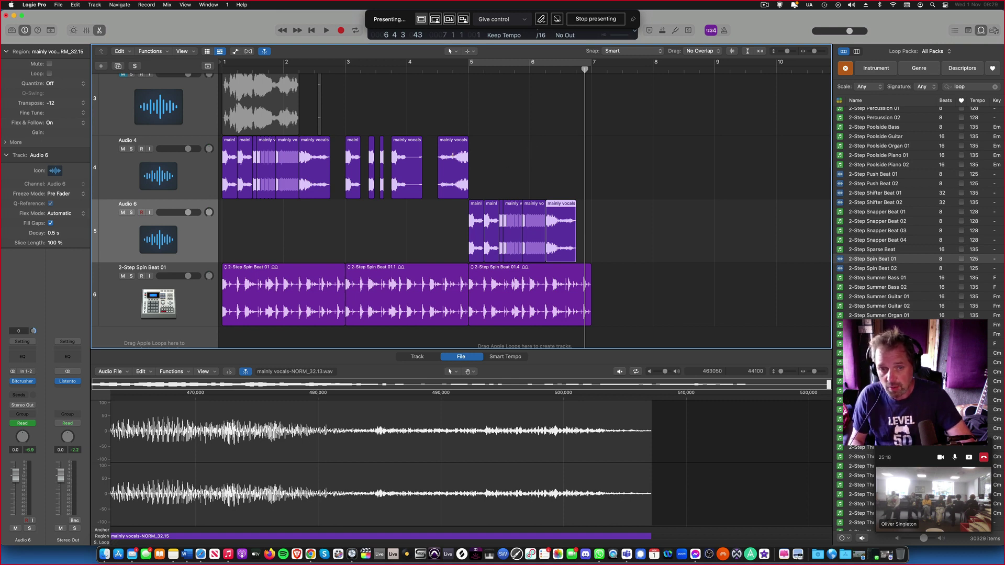
Try splitting the last Audio 4 region with a marquee over its second half, undo the split, and clear the selection.
drag(456, 166, 468, 166)
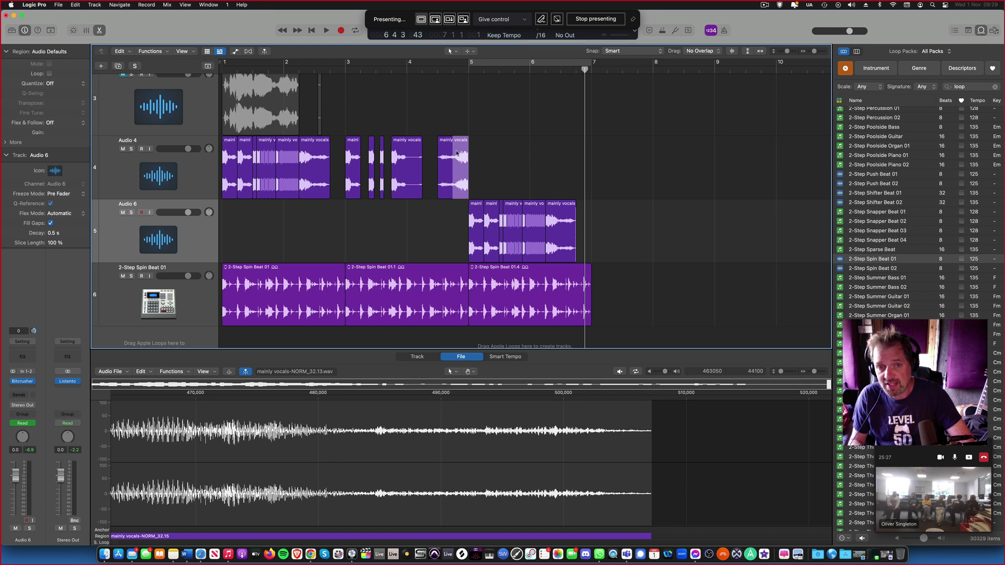
click(460, 151)
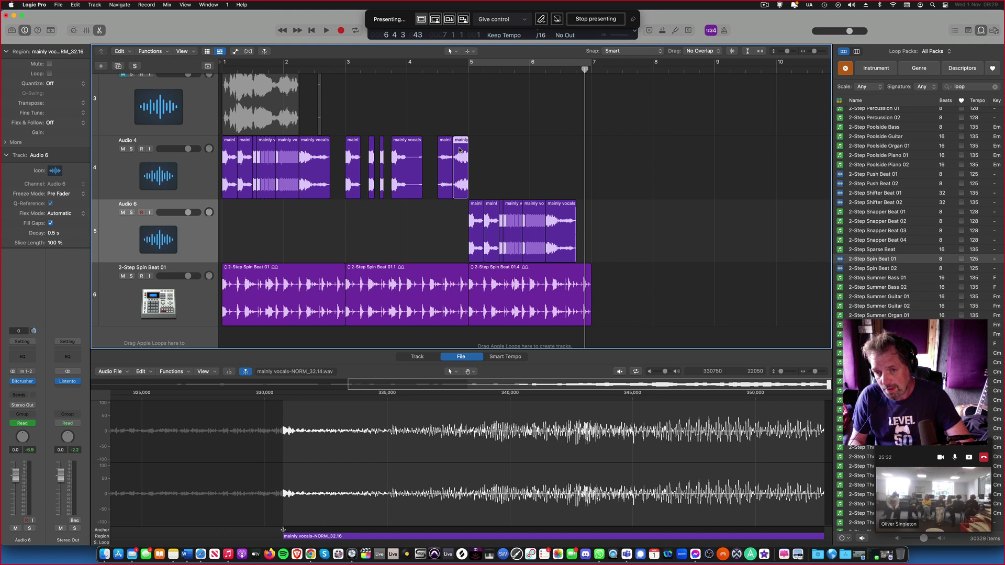
key(super+z)
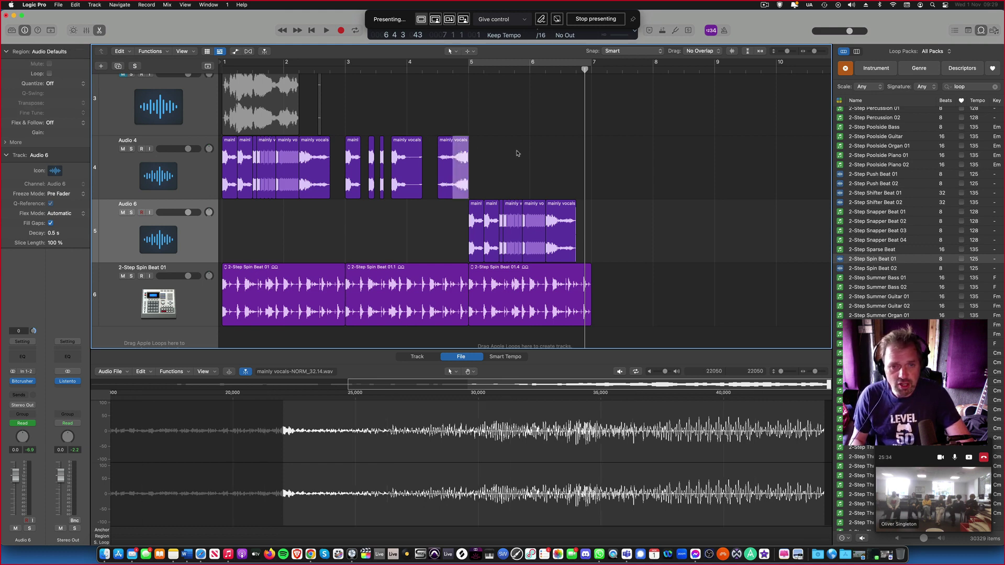
click(546, 152)
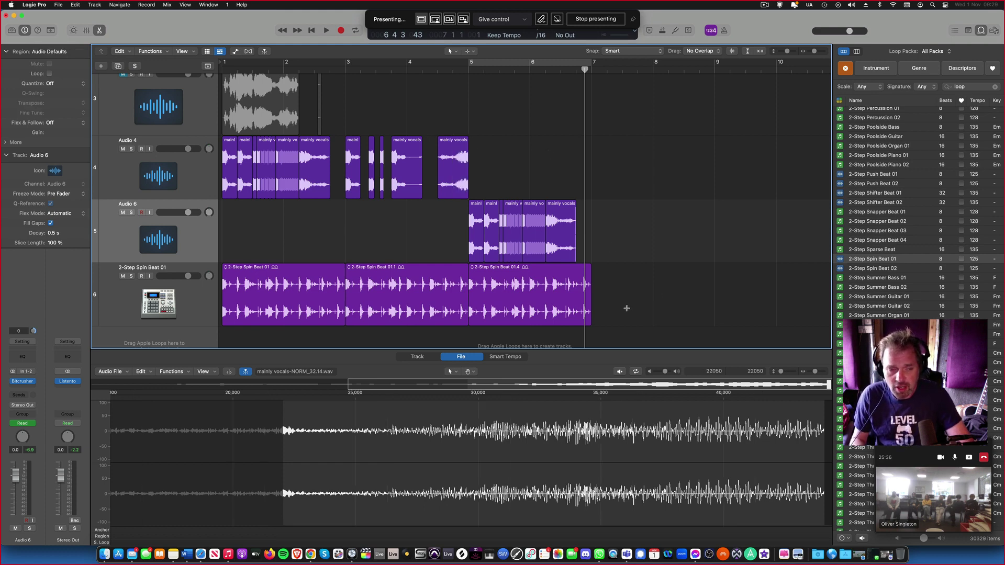
Draw a fade-out over the end of the 2-Step Spin Beat 01.4 region with the Fade Tool, and change it to Slow Down.
click(545, 272)
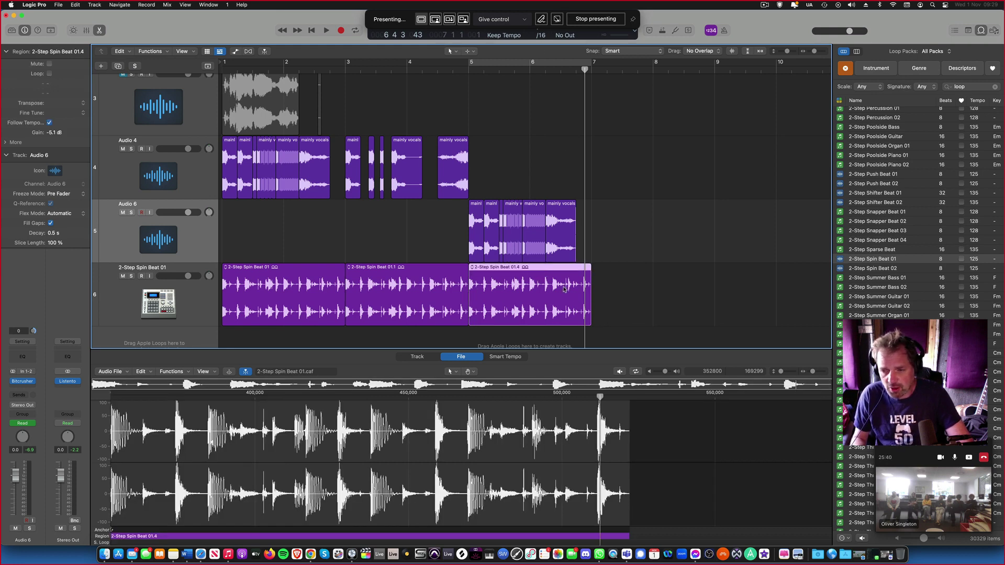
key(t)
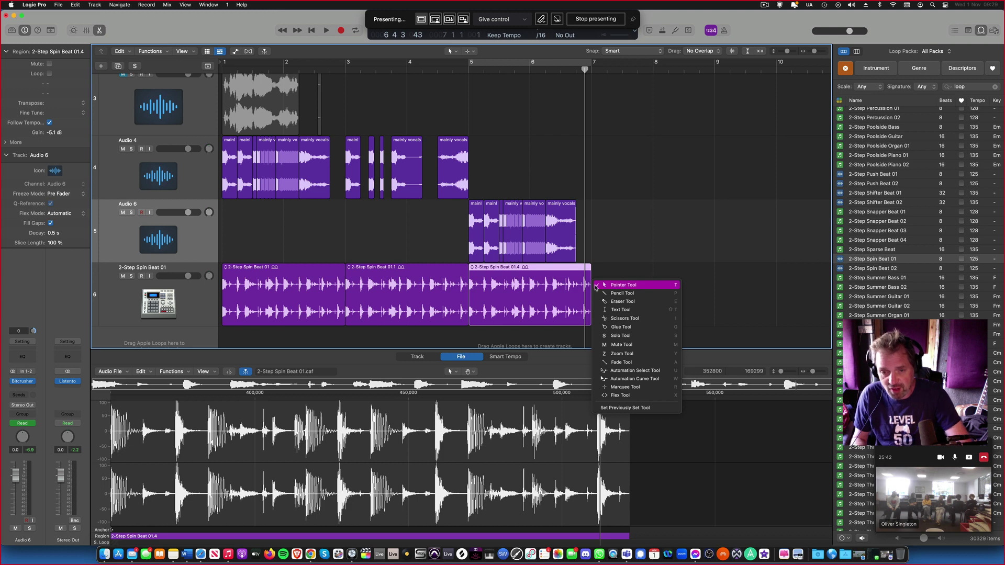
key(Return)
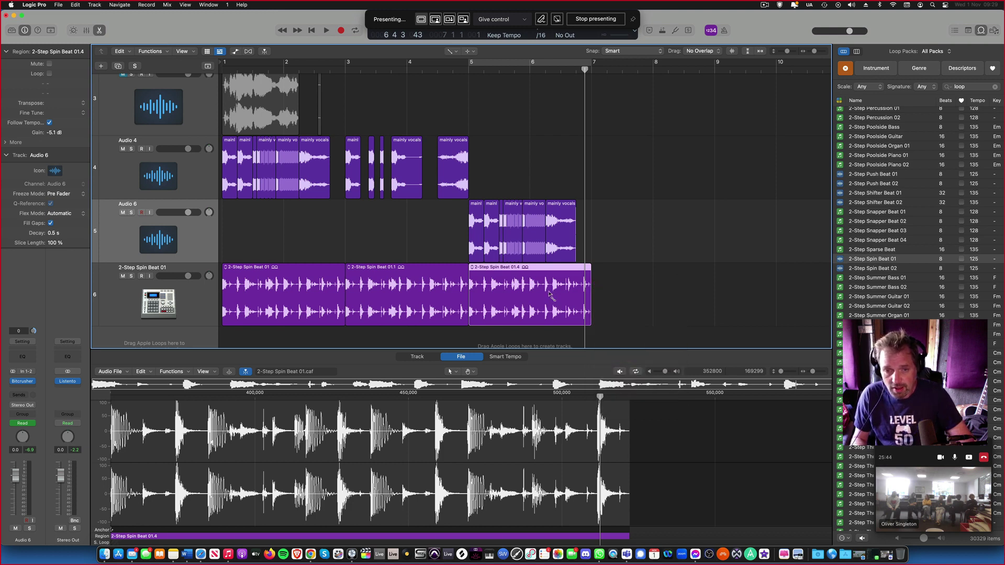
drag(594, 292, 594, 292)
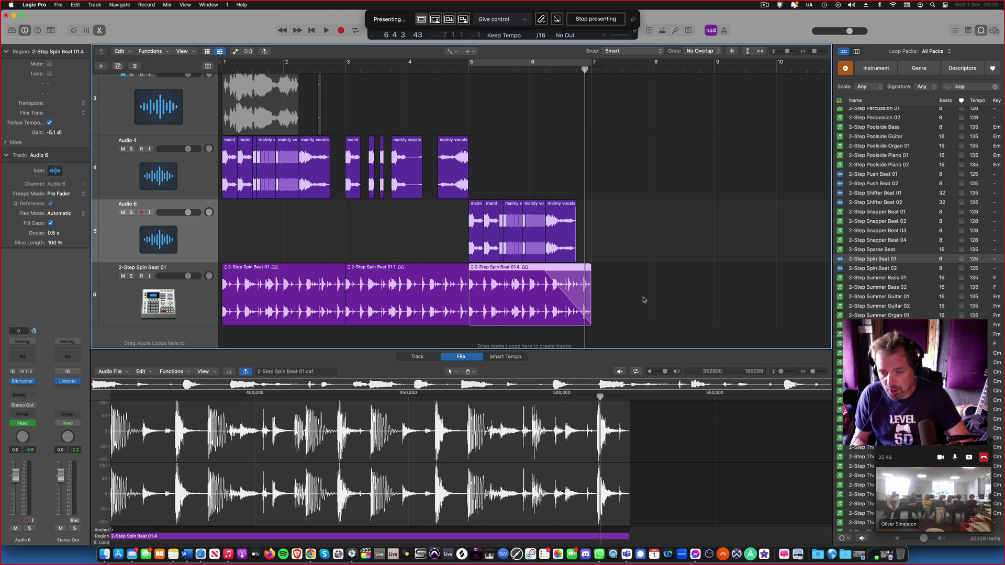
right_click(570, 288)
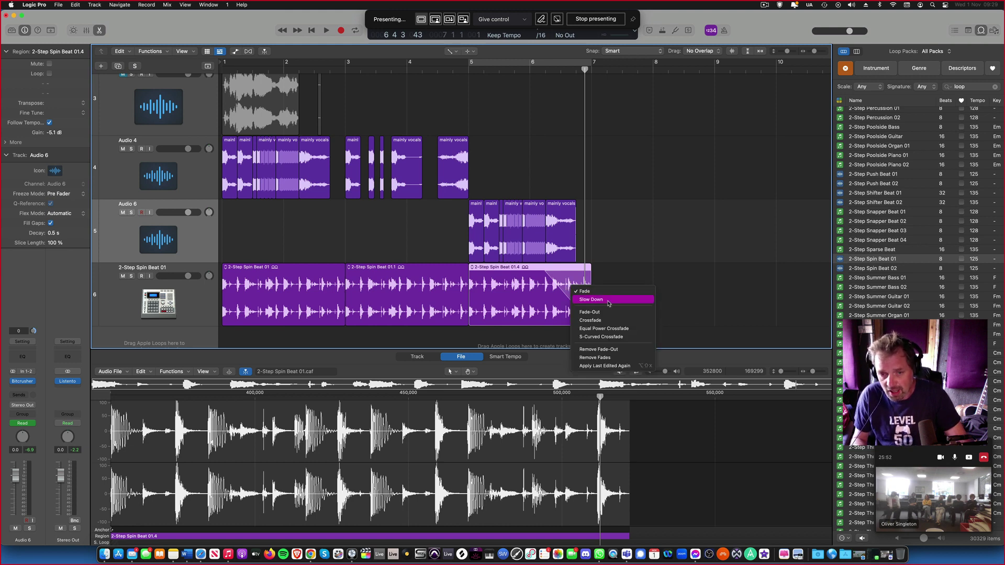
click(608, 301)
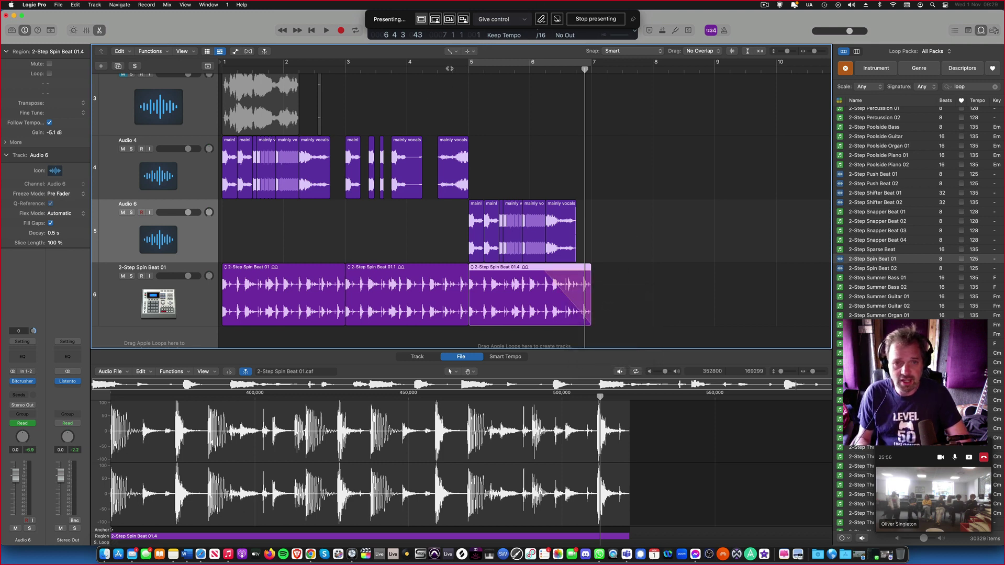
Audition the slow-down at the end of the drum loop in the mix and soloed, and take the drum track out of solo.
click(451, 67)
key(space)
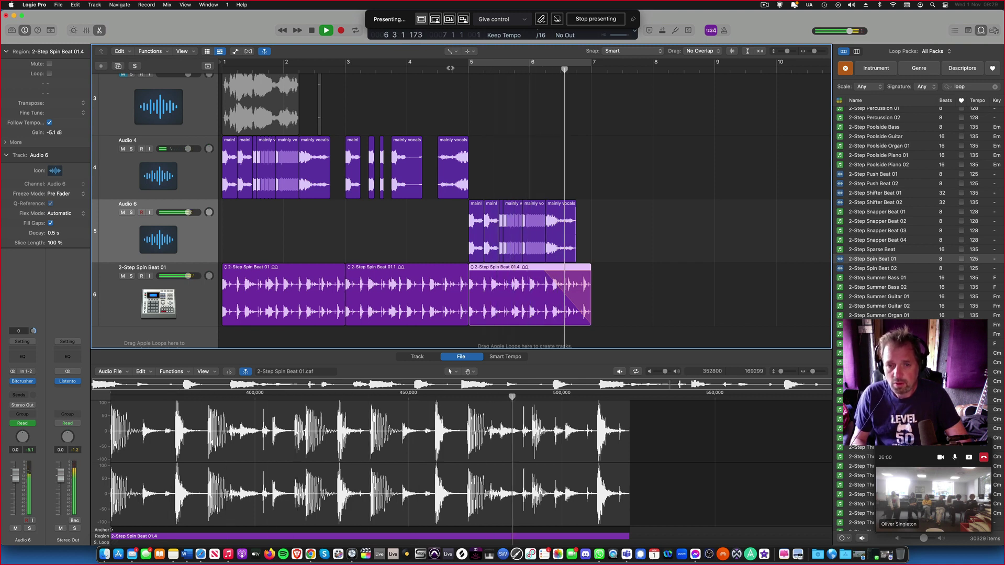
key(space)
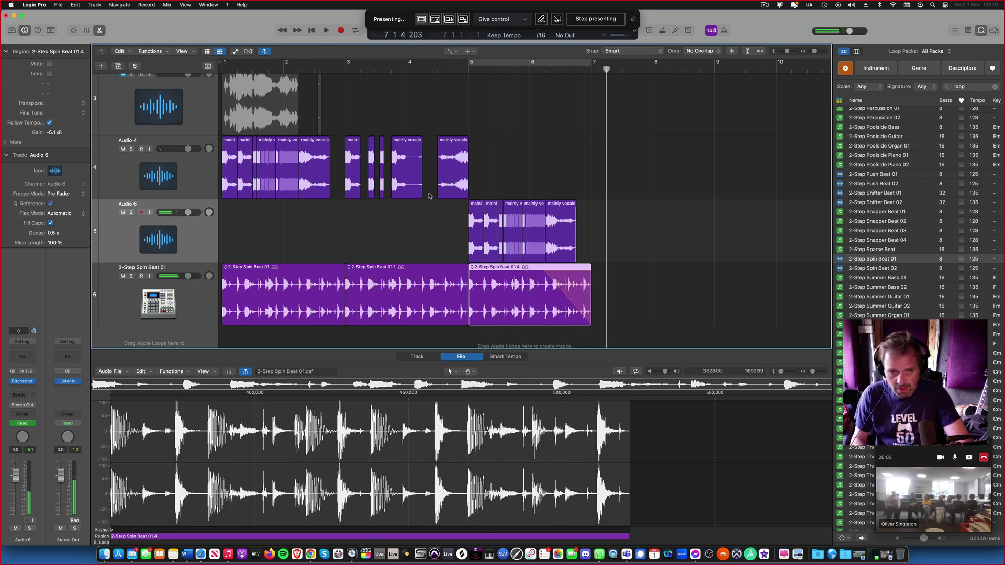
key(shift+space)
click(131, 276)
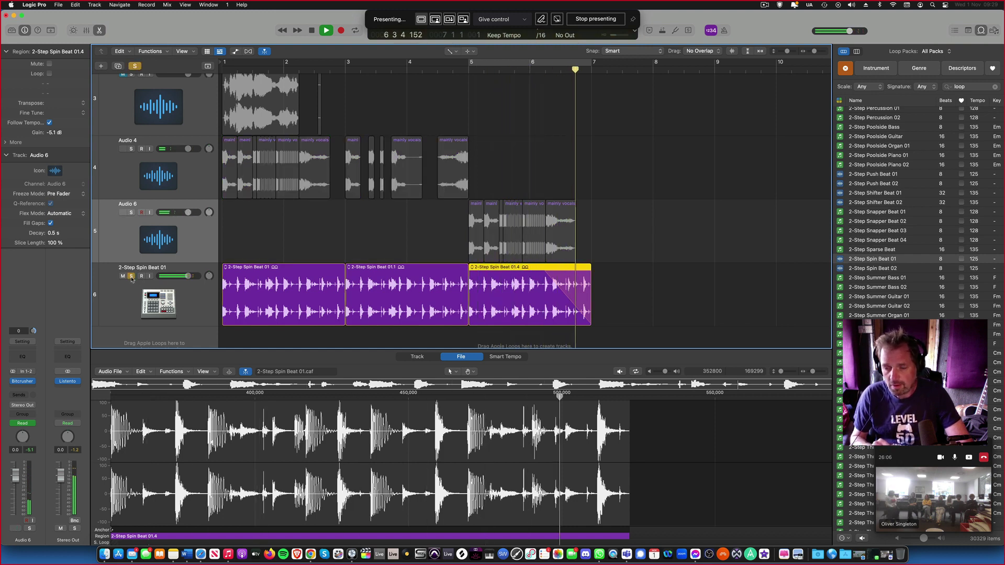
key(space)
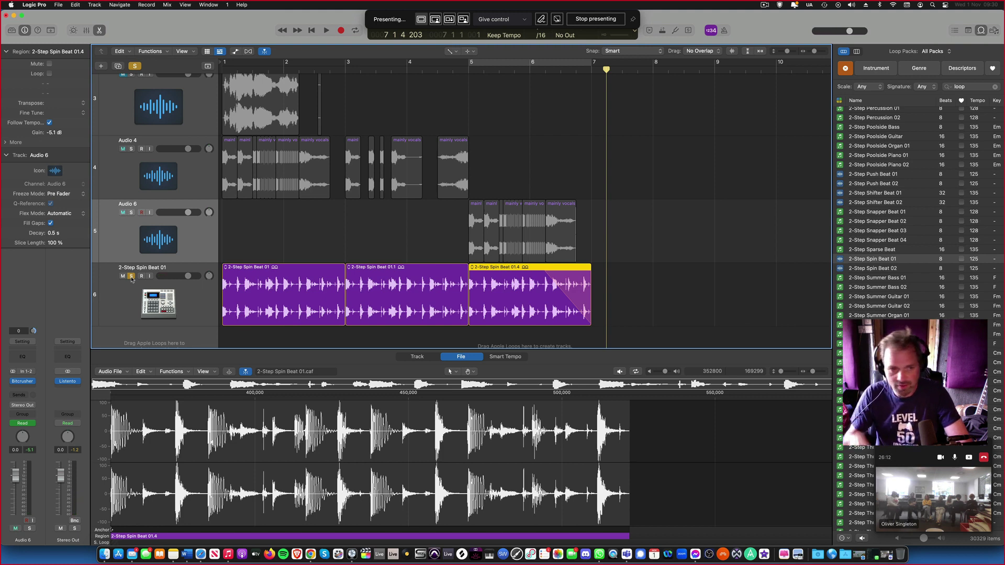
click(132, 276)
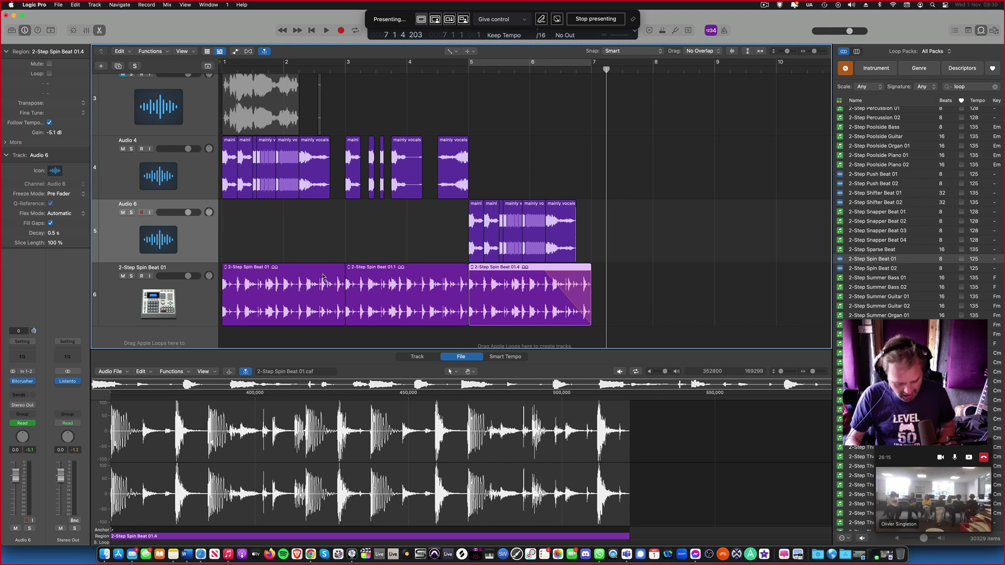
Draw a fade-out on the 2-Step Spin Beat 01.4 region from about bar 6 beat 2 to bar 7 with the Fade Tool.
scroll(505, 178, down, 2)
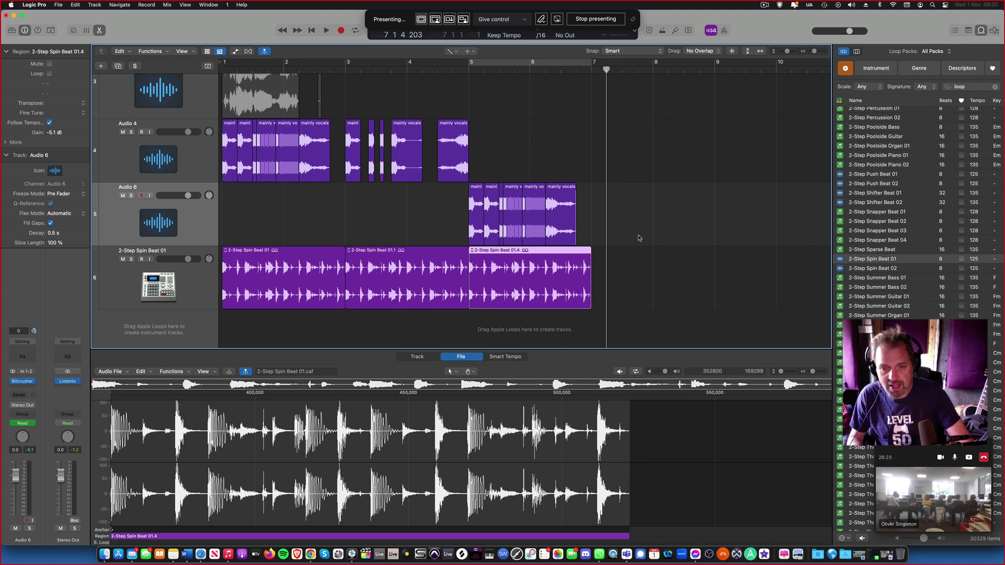
key(t)
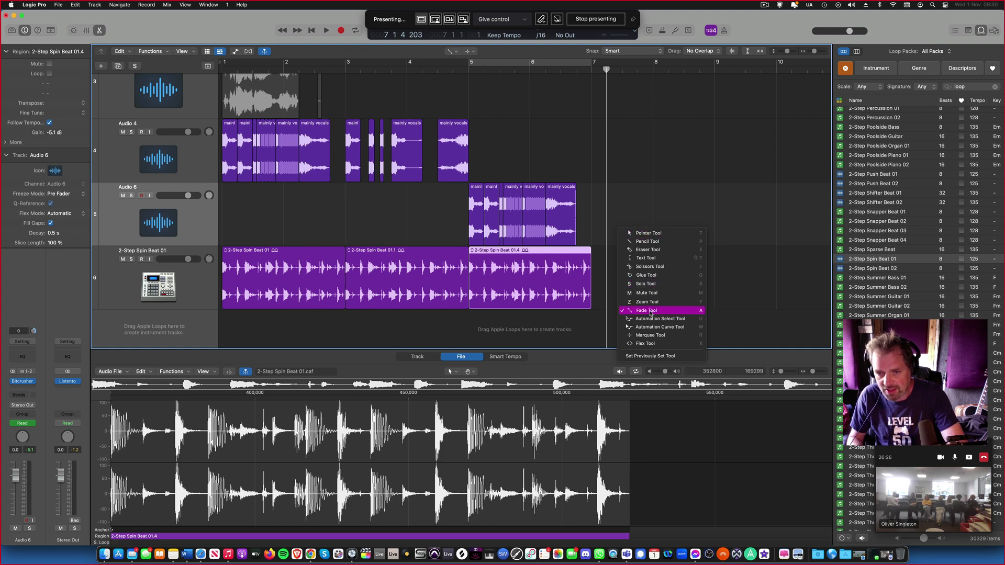
click(651, 311)
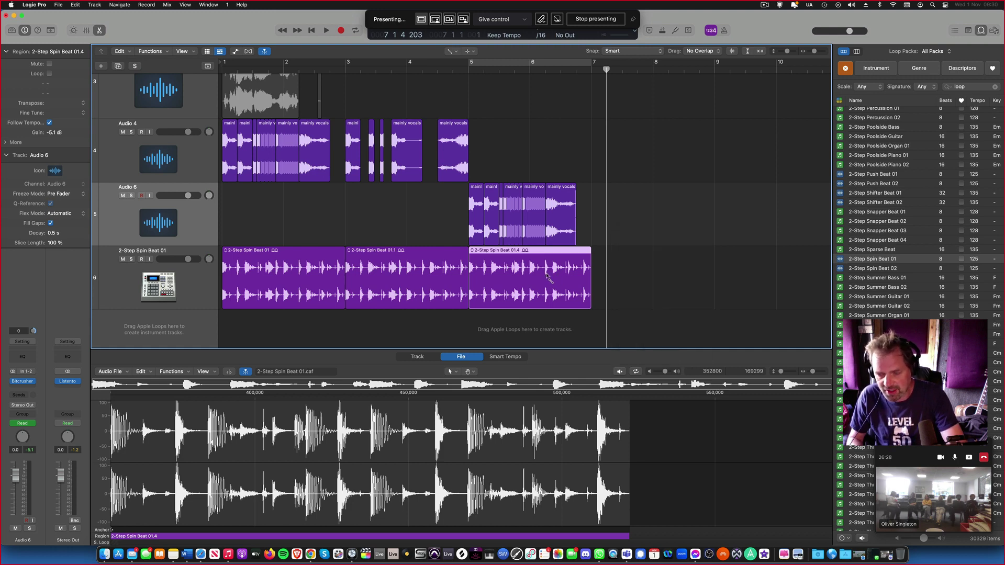
drag(547, 274, 599, 279)
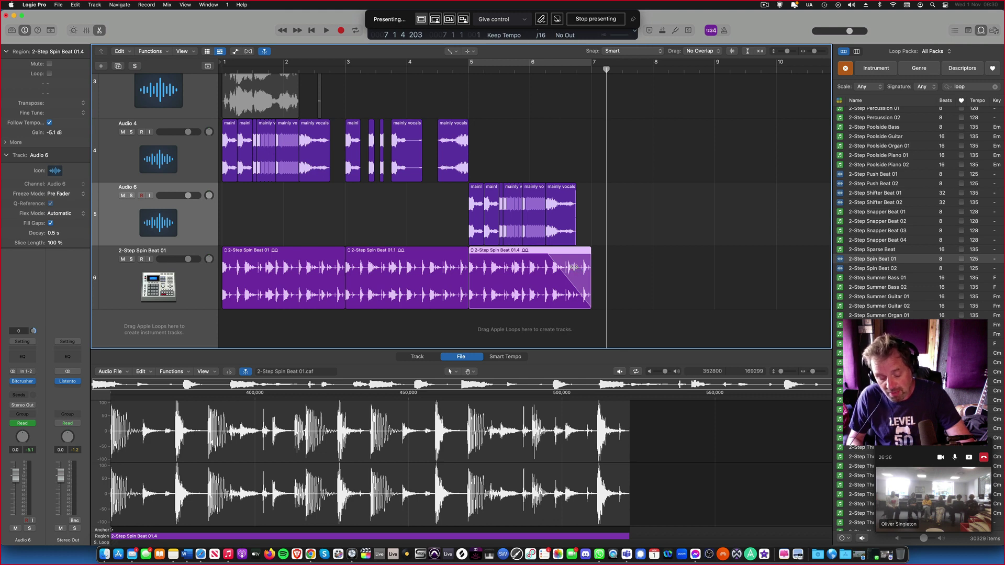
Change the fade-out on the 2-Step Spin Beat 01.4 region to Slow Down and audition it from bar 6.
right_click(574, 267)
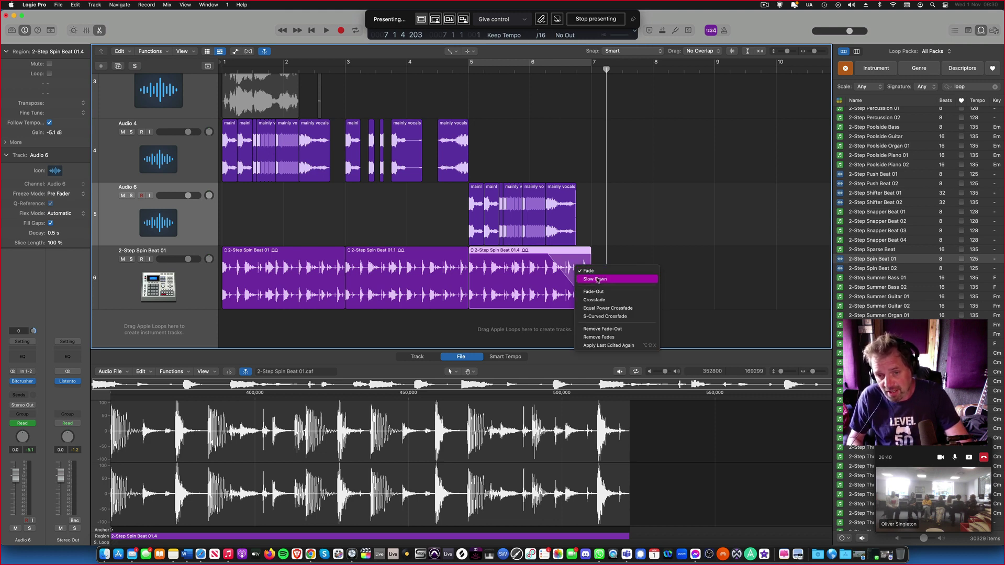
click(622, 280)
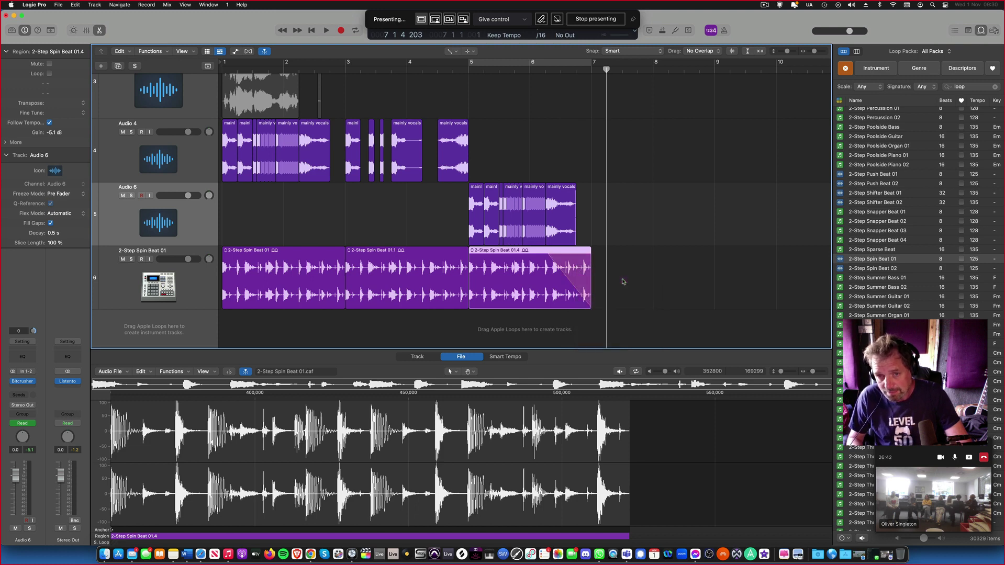
click(527, 70)
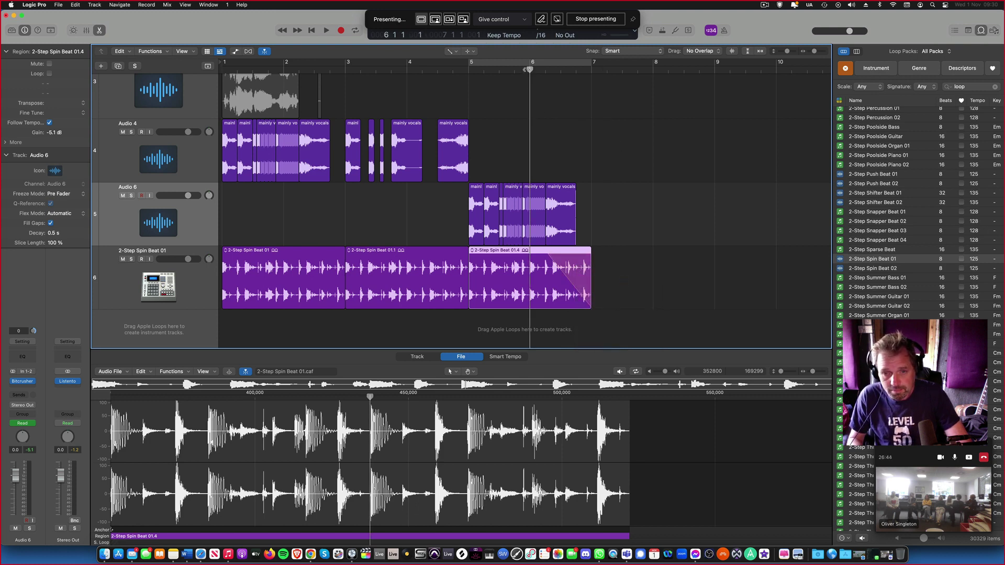
key(space)
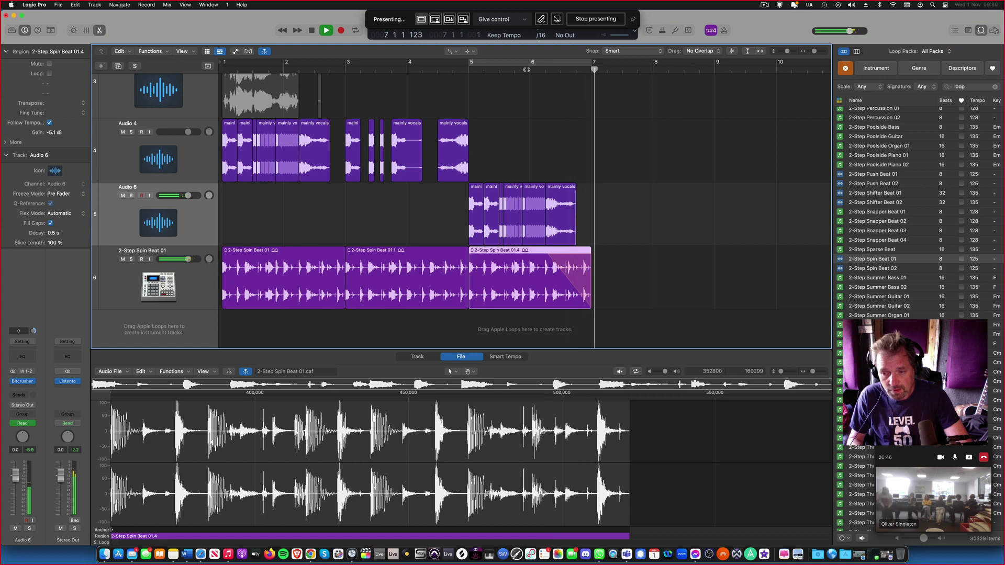
key(space)
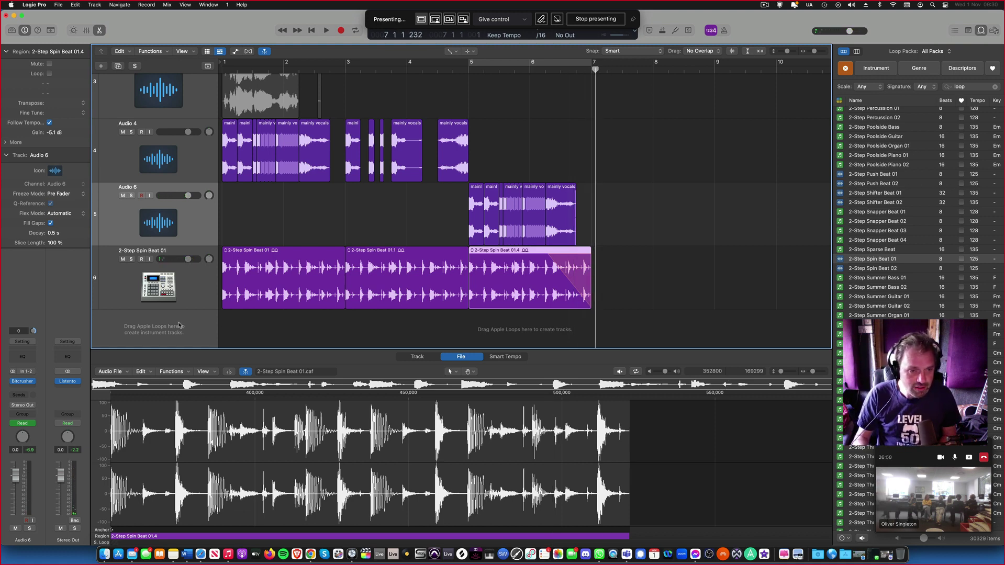
Create an audio track below the drum loop, copy the first 2-Step Spin Beat 01 region onto it at bar 1, and solo the track.
double_click(191, 325)
scroll(201, 321, down, 3)
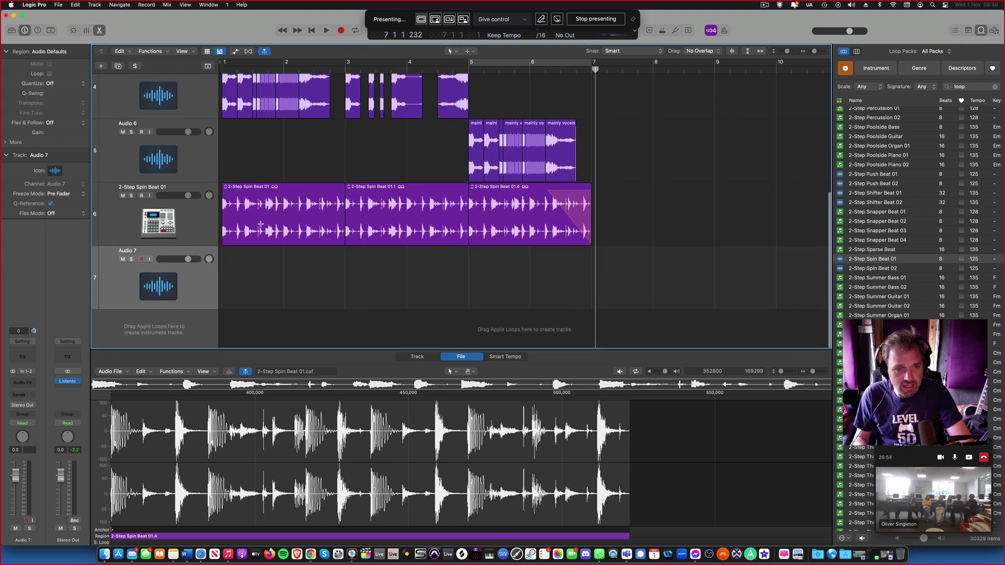
click(261, 224)
drag(276, 190, 270, 269)
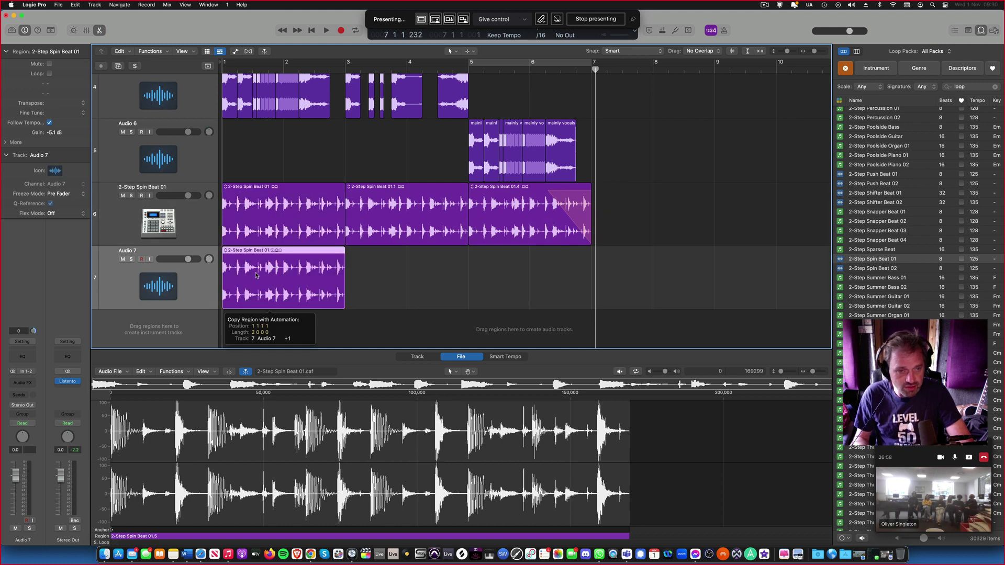
click(131, 259)
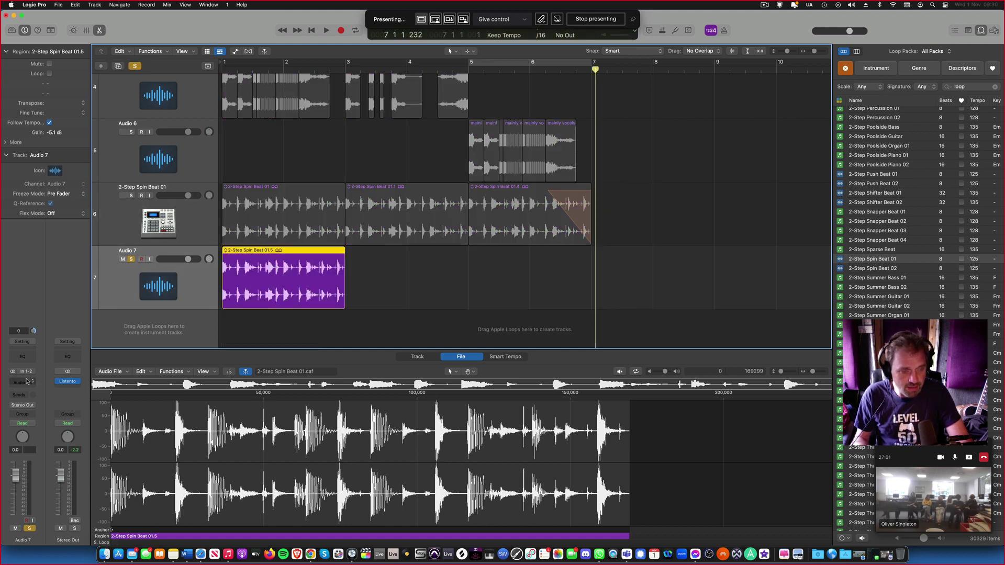
Insert the Multi Effects plug-in Step FX in stereo on the Audio 7 track and move its window clear of the copied region.
click(26, 382)
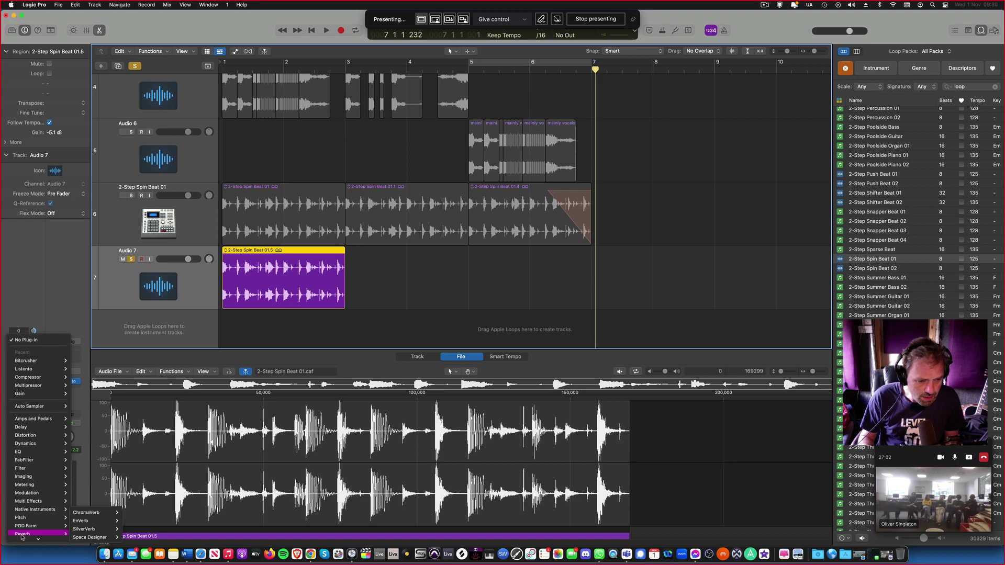
mouse_move(35, 460)
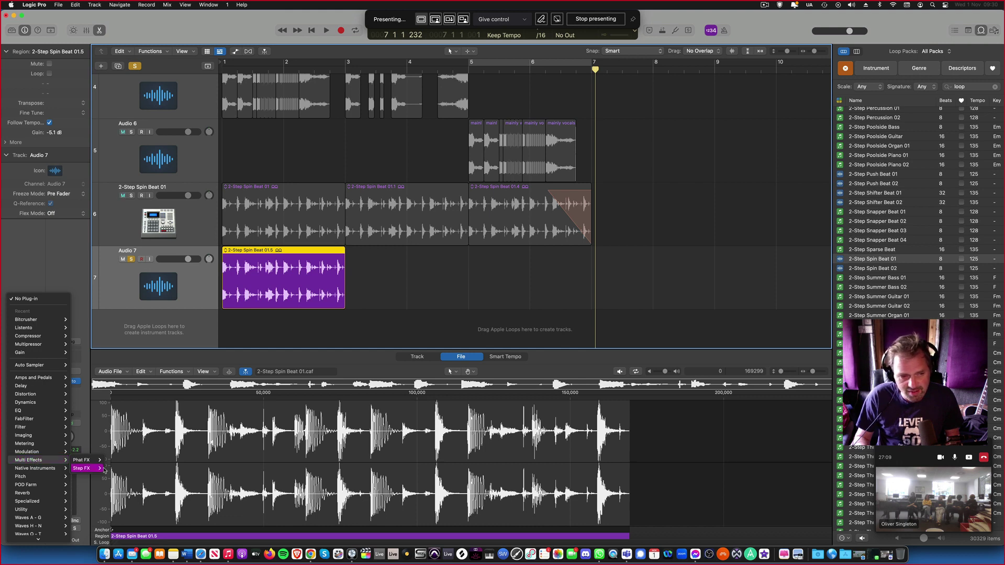
mouse_move(77, 469)
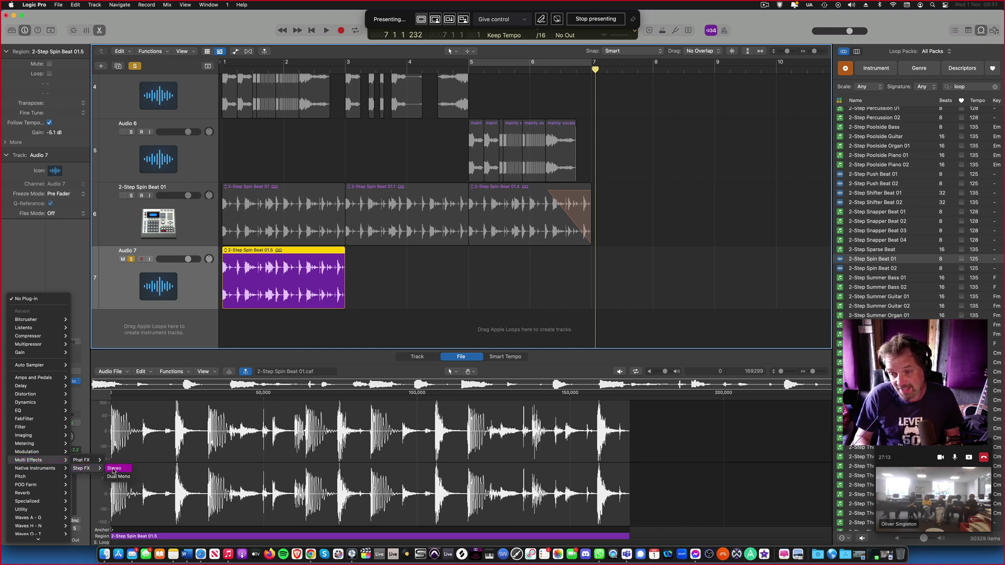
click(114, 469)
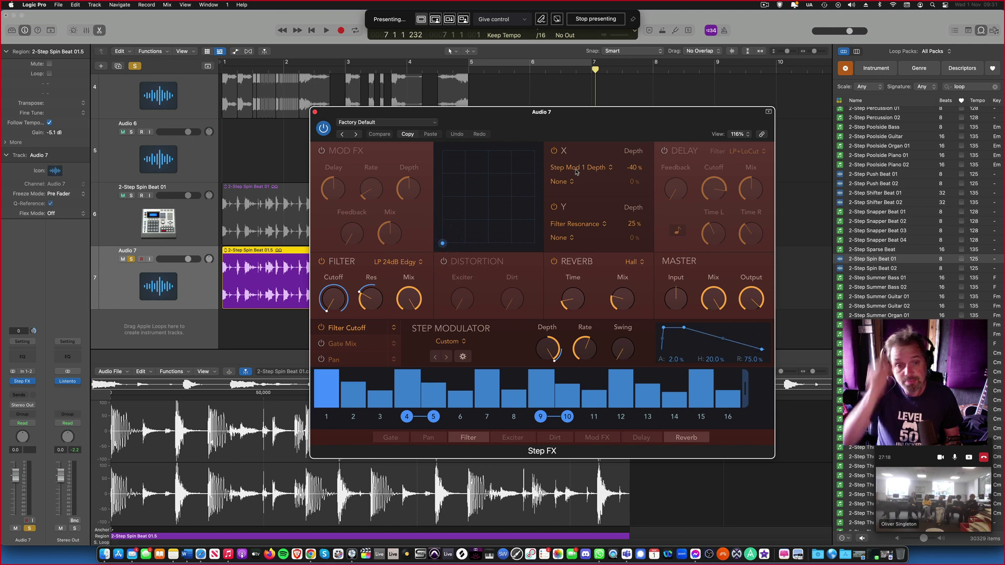
drag(579, 116, 665, 54)
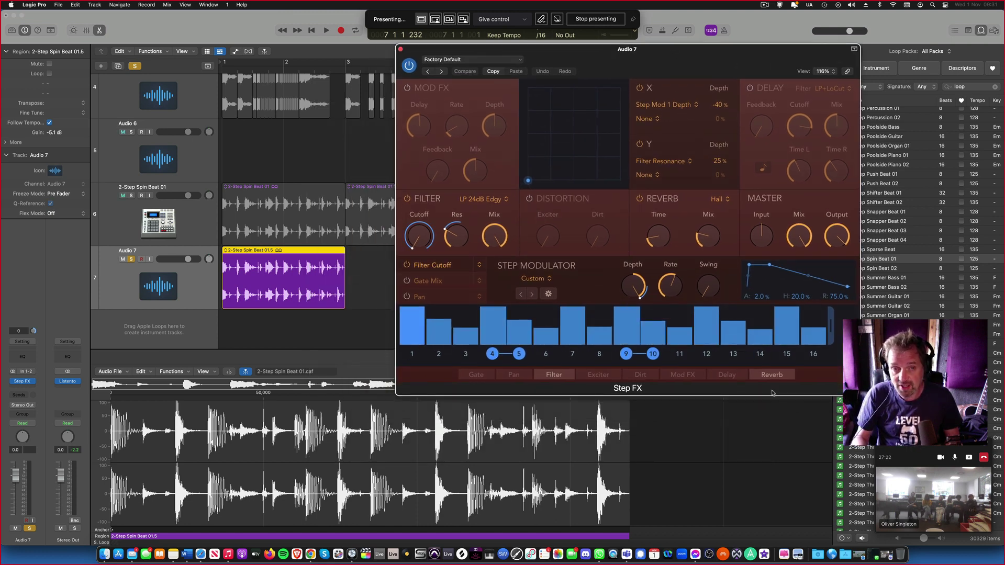
Cycle bars 1 to 3 and audition Step FX, moving the XY pad point right of centre and halving the master Mix.
drag(225, 62, 344, 70)
key(space)
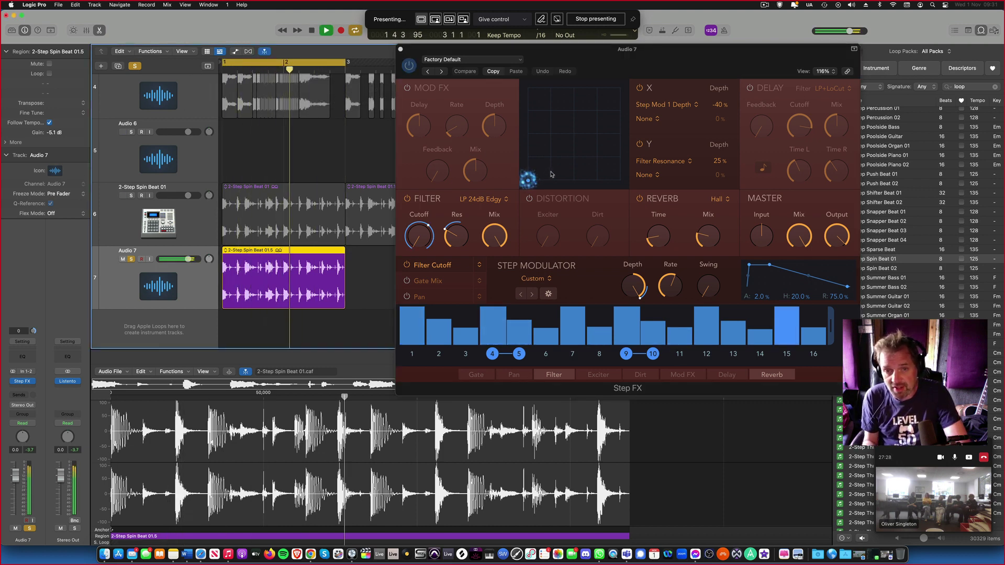
drag(551, 174, 571, 163)
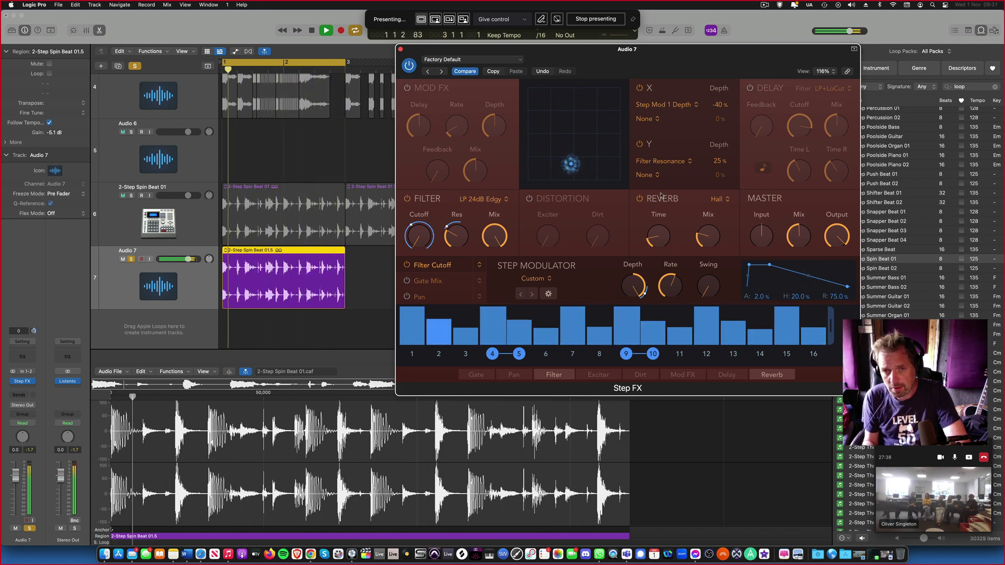
drag(571, 164, 587, 129)
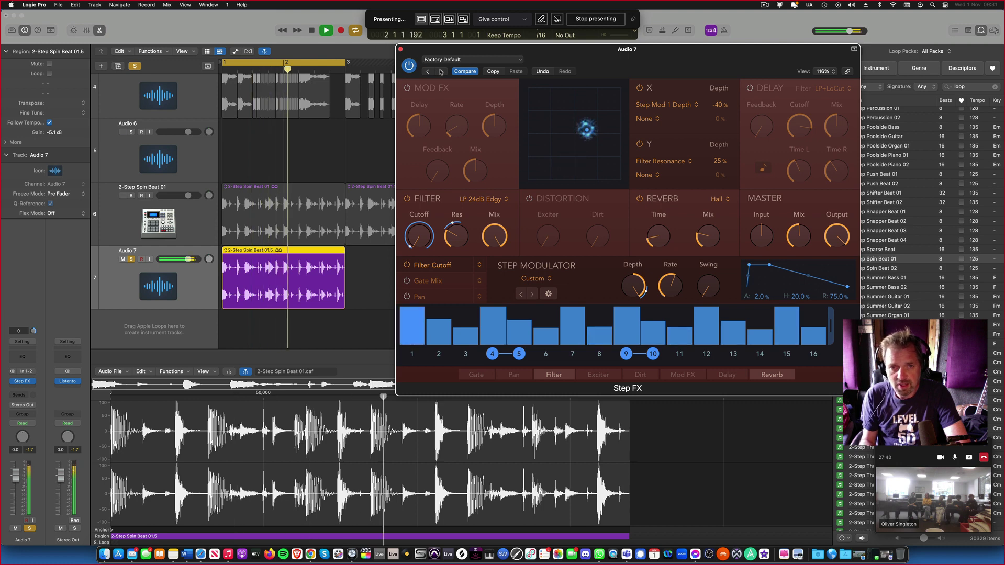
key(space)
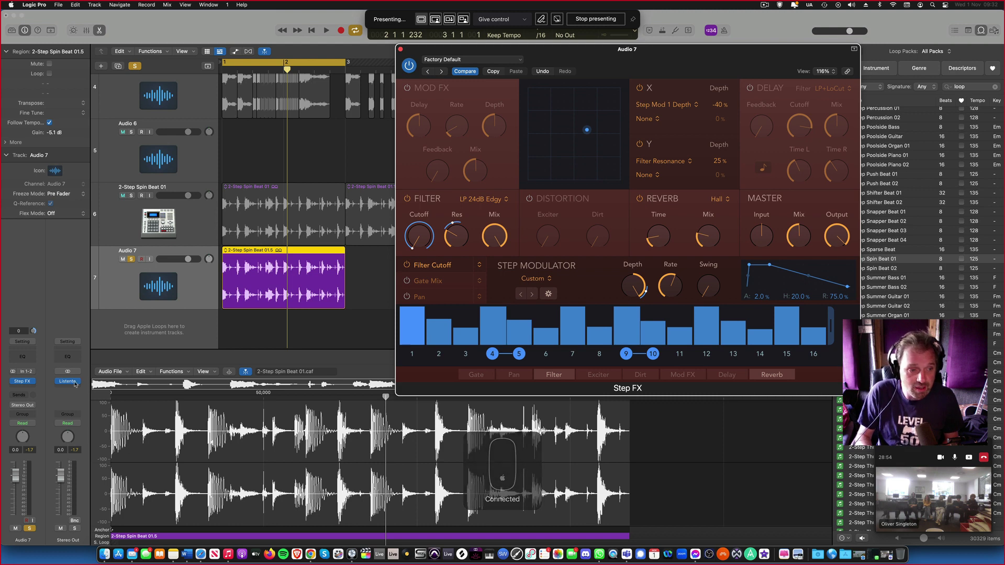
Close Step FX, show where its stereo version is chosen, reopen it on Audio 7, and set its master Mix to 50.5%.
click(400, 49)
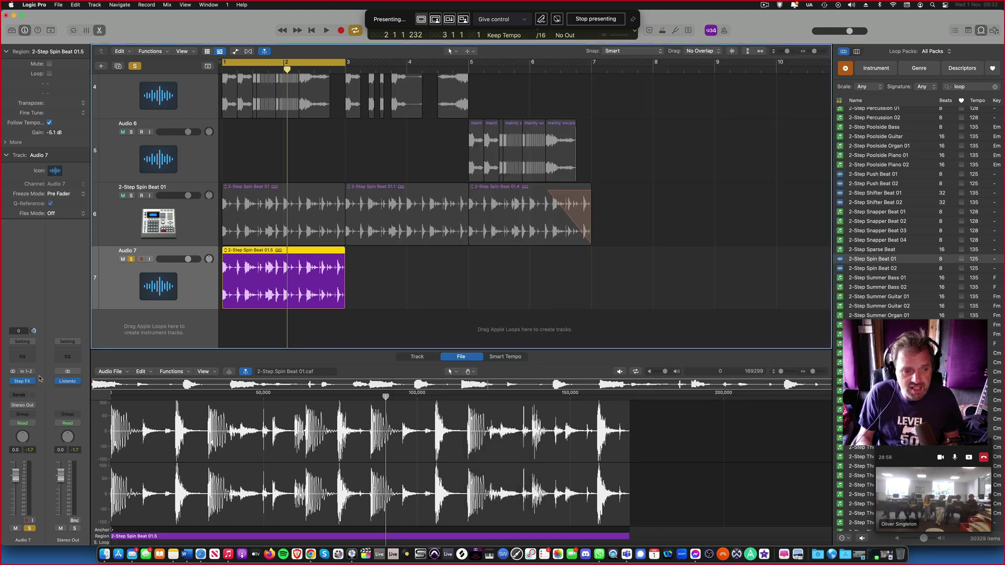
click(31, 381)
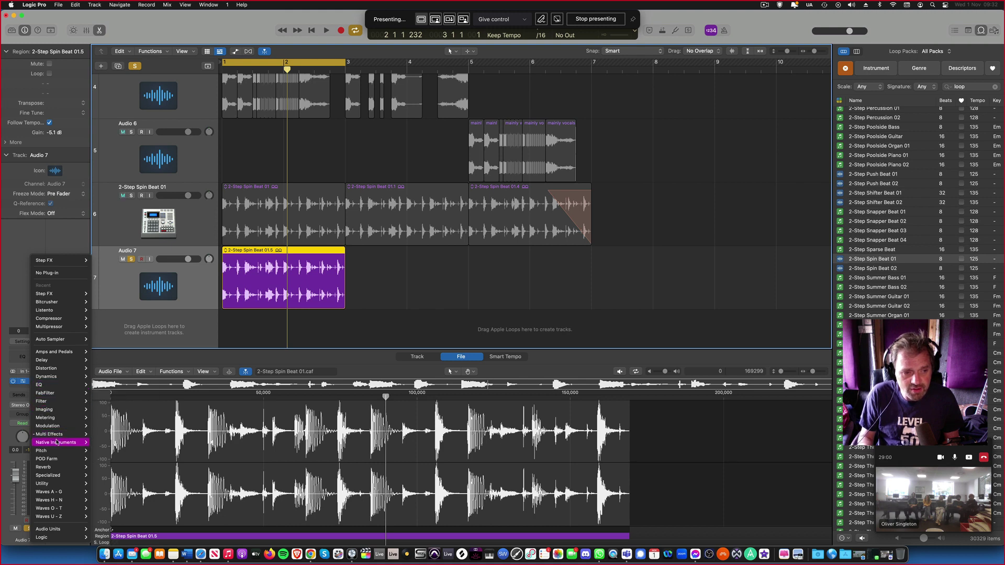
mouse_move(57, 434)
mouse_move(105, 444)
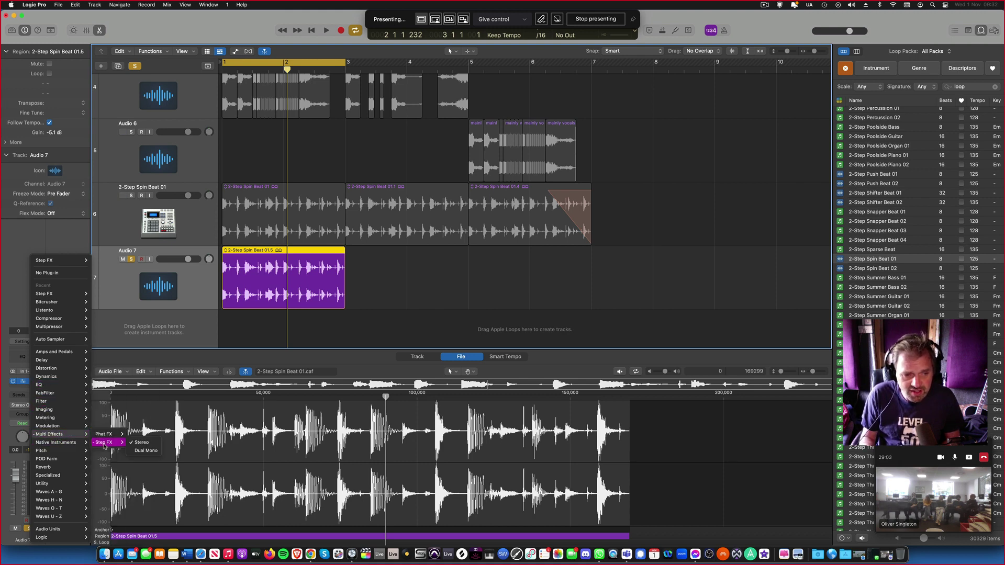
click(142, 442)
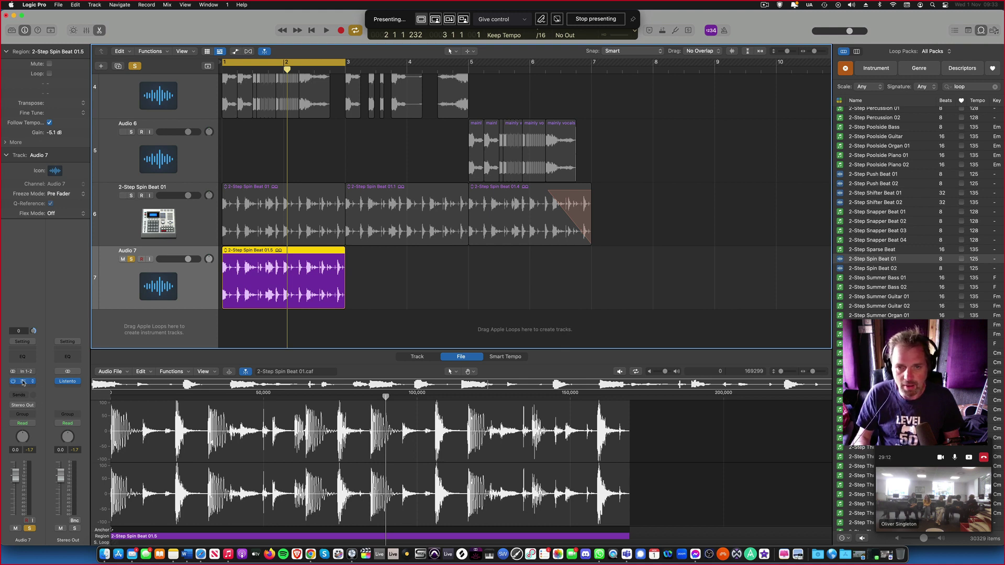
click(23, 382)
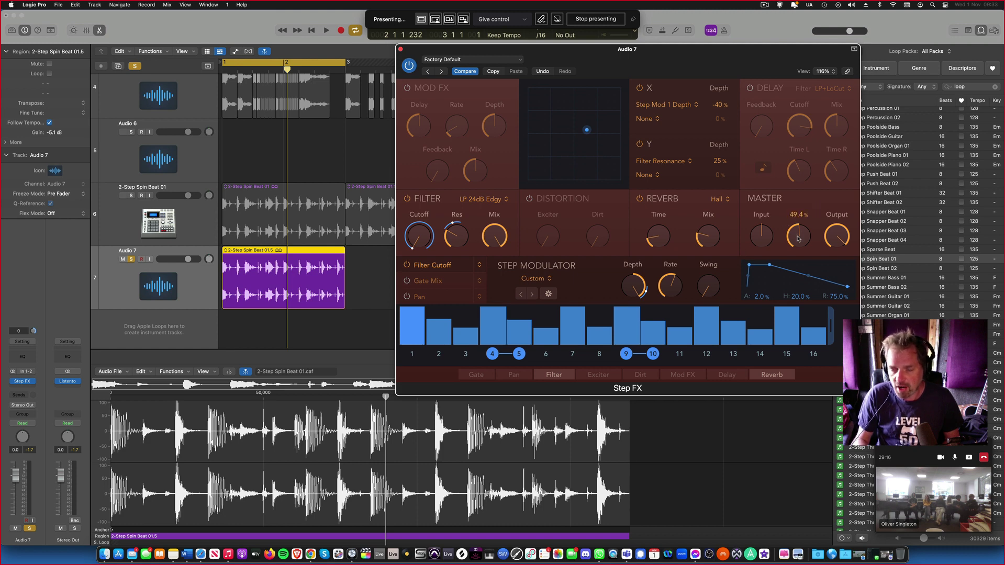
drag(798, 239, 800, 236)
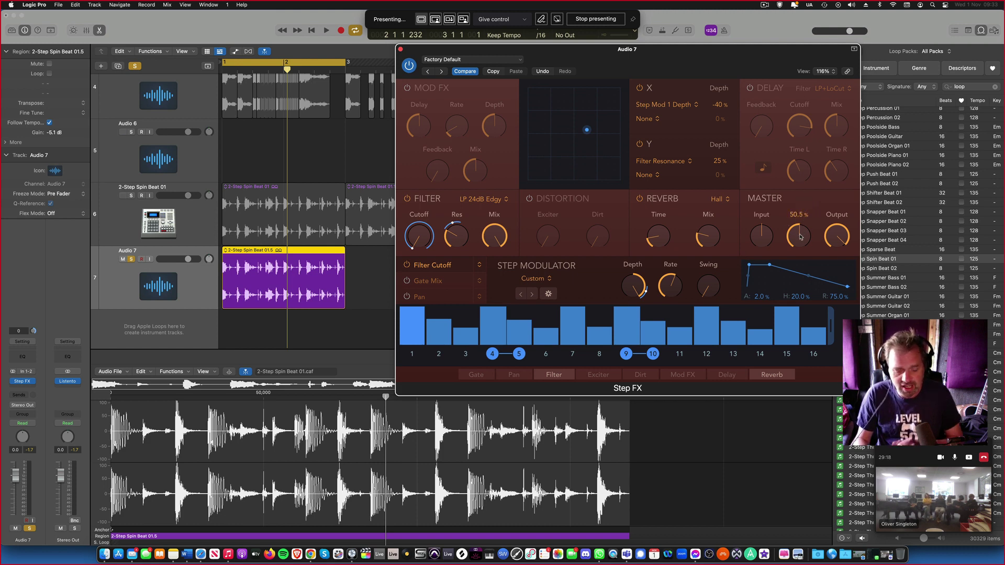
Load the Simple Gated preset Anthem Gated Space in Step FX and audition it while moving the XY pad point toward the lower right.
click(491, 61)
mouse_move(495, 223)
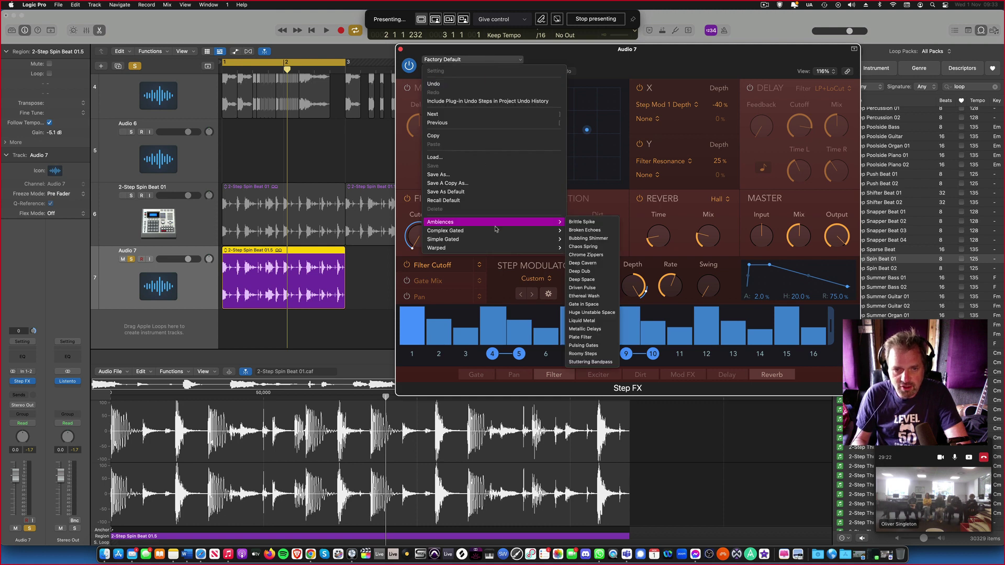
mouse_move(489, 241)
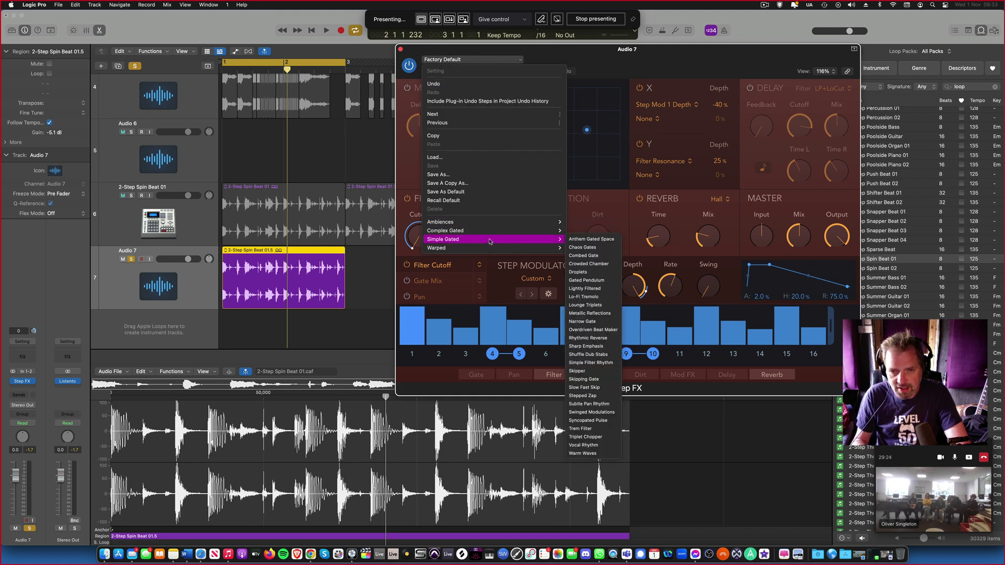
click(583, 241)
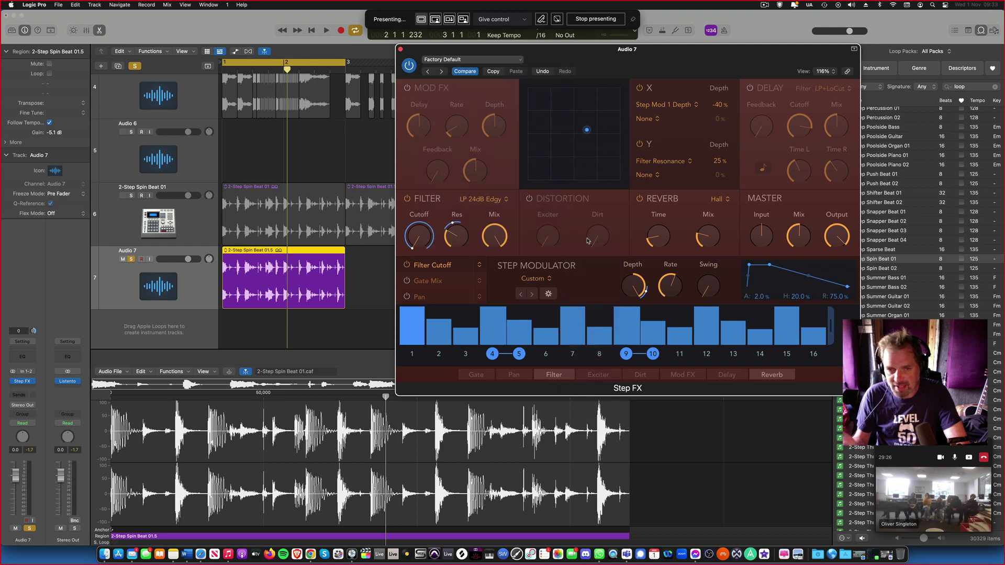
key(space)
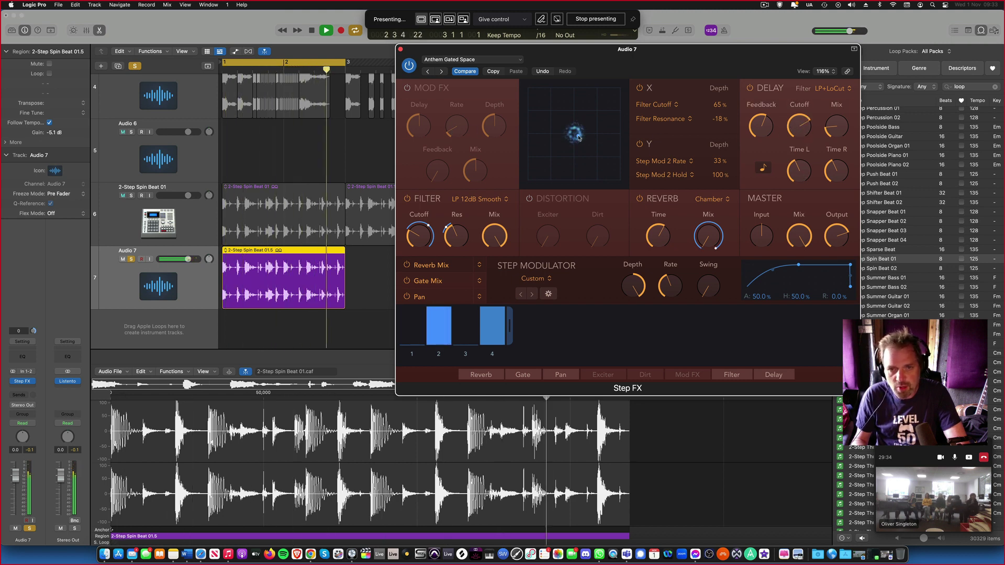
drag(574, 133, 609, 155)
key(space)
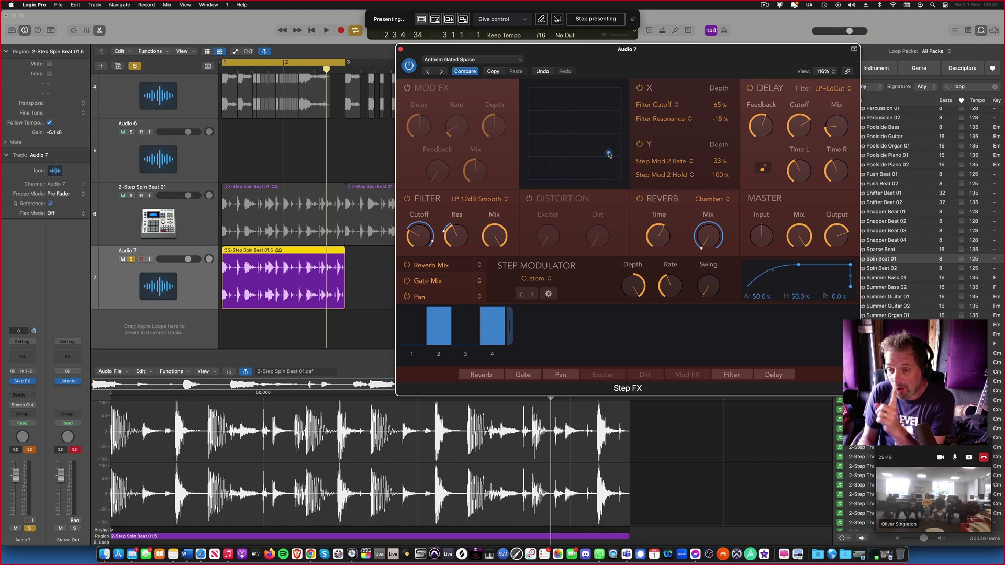
Remove Step FX from the Audio 7 track and insert a stereo Phat FX on the Stereo Out channel.
click(33, 382)
click(52, 273)
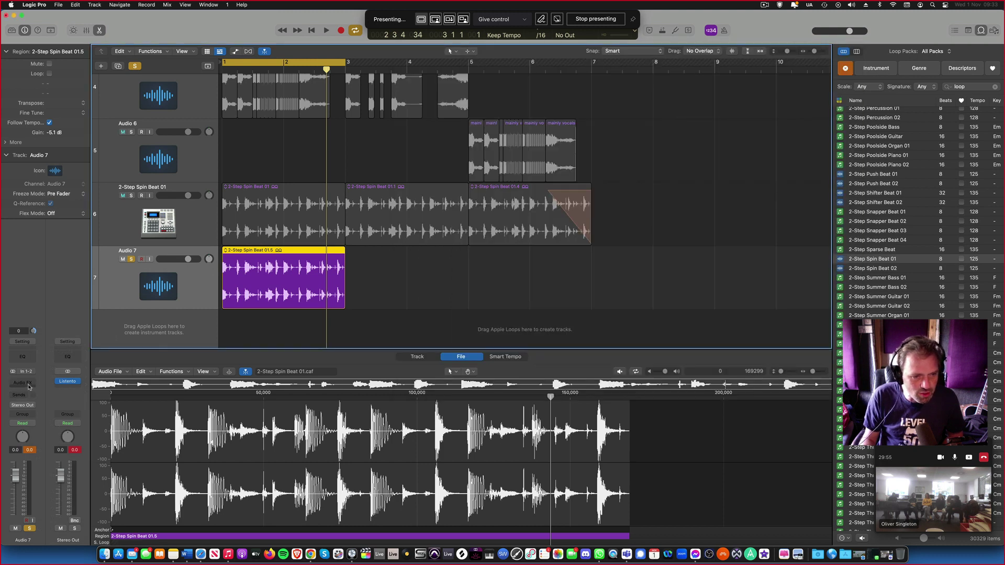
click(31, 382)
mouse_move(40, 540)
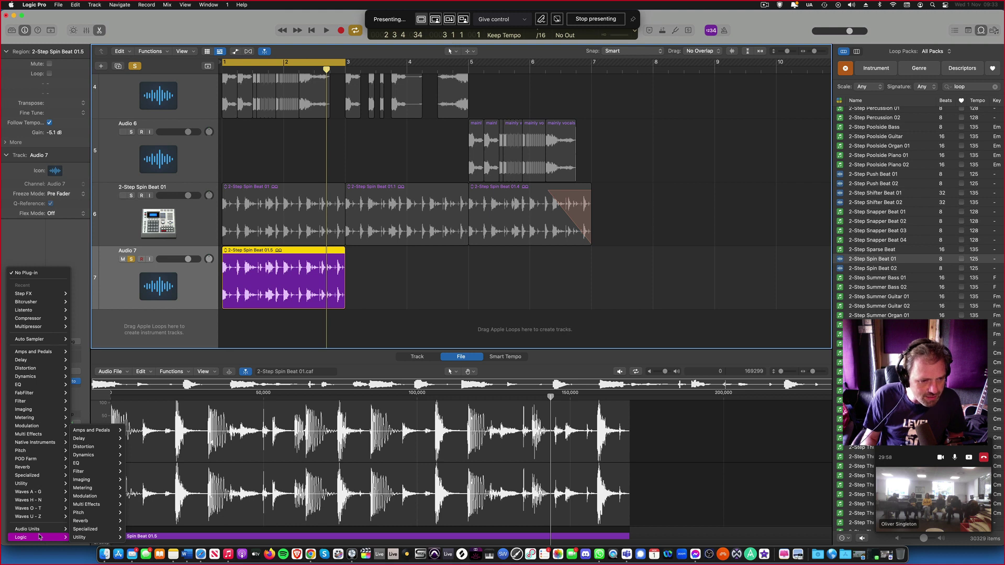
mouse_move(34, 434)
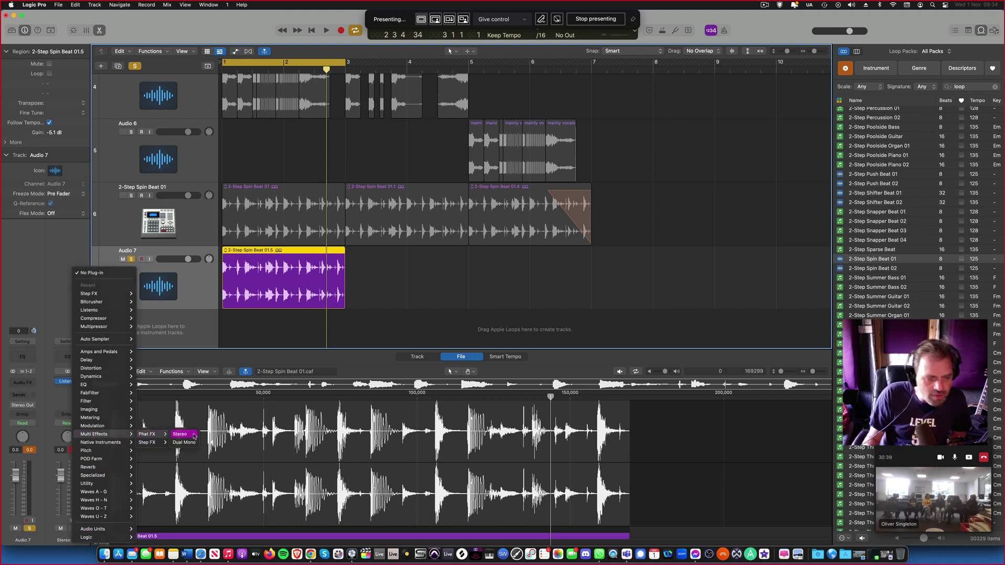
click(193, 435)
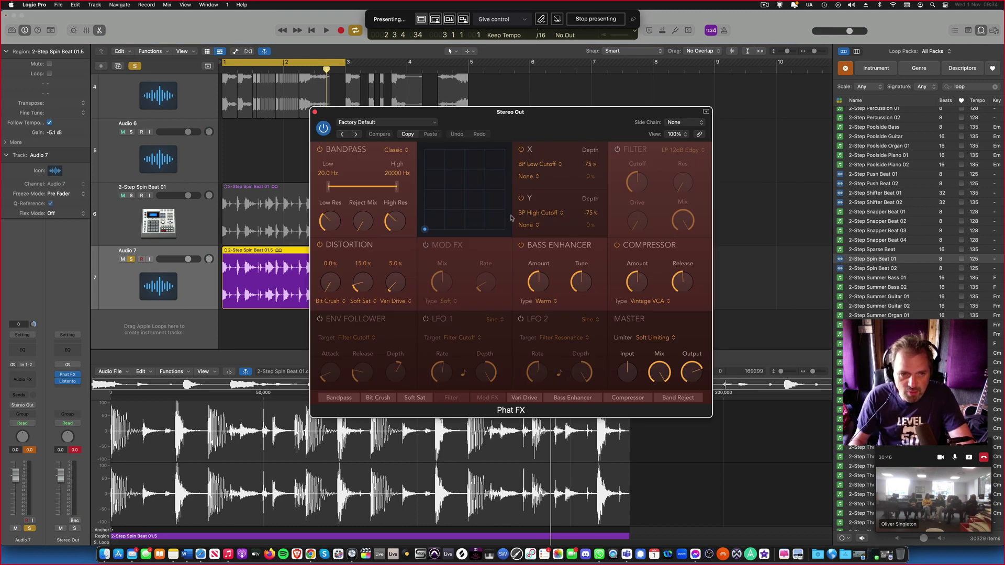
Audition Phat FX on the loop while moving its XY pad point to mid-width near the bottom, and close the plug-in window.
key(space)
drag(424, 229, 469, 220)
key(space)
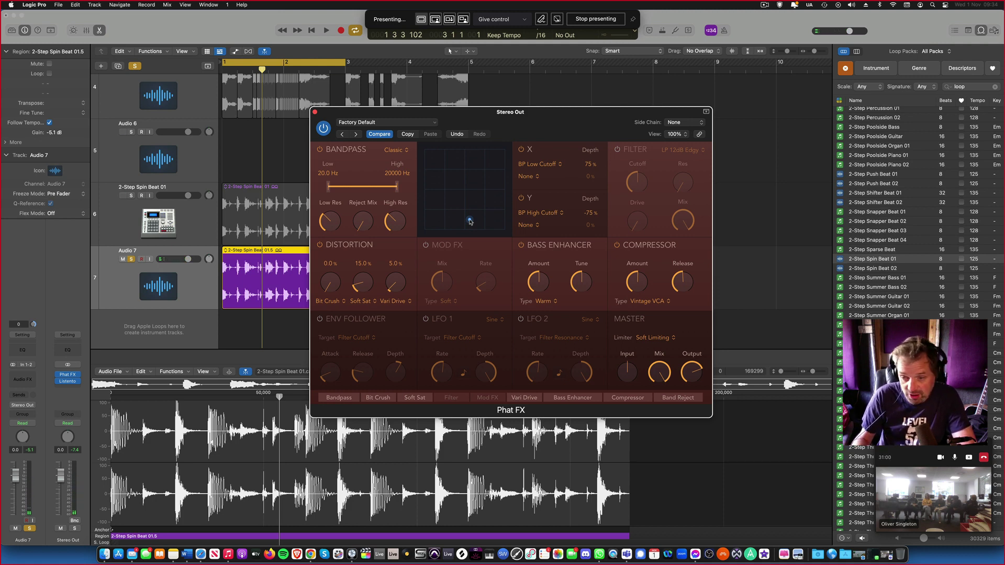
click(315, 113)
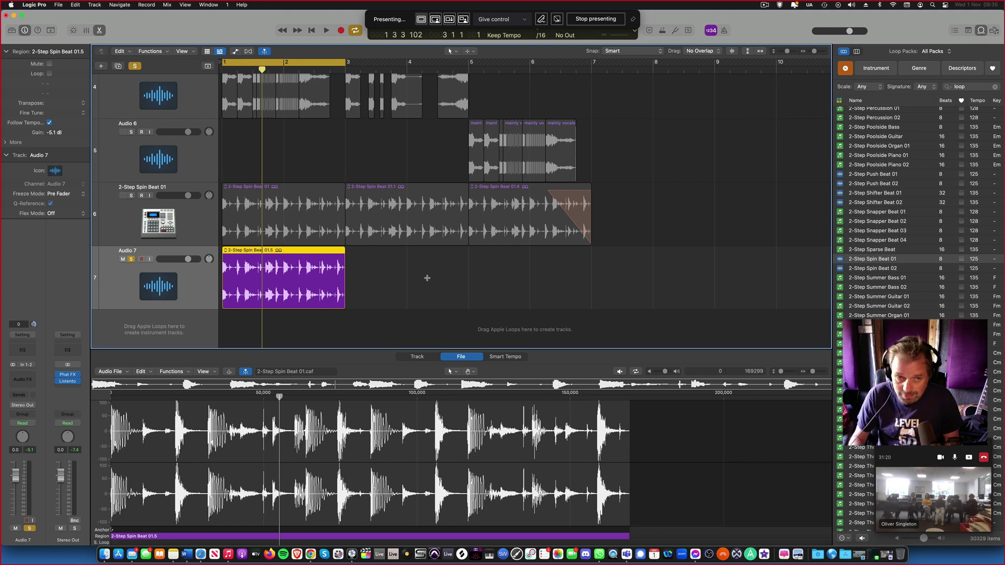
scroll(427, 277, up, 5)
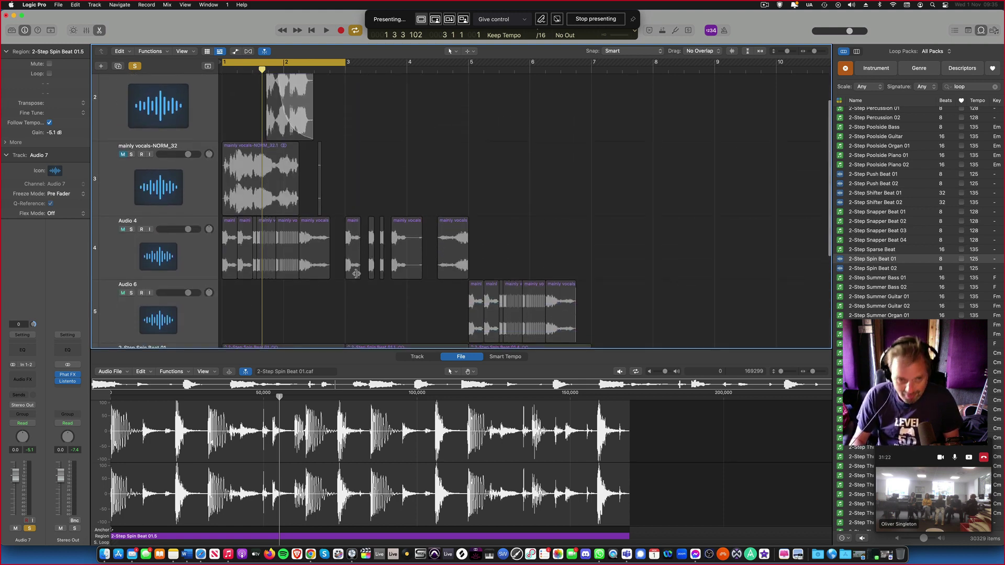
Solo the Audio 4 track and audition its vocal chops from bar 4 beat 3, then again from the middle of bar 1.
scroll(355, 273, down, 2)
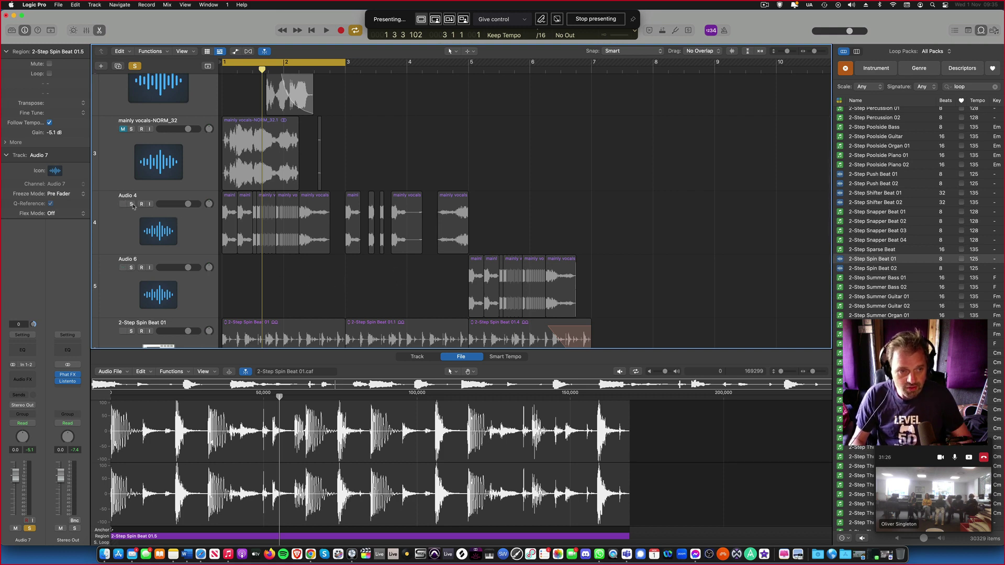
click(130, 203)
click(439, 69)
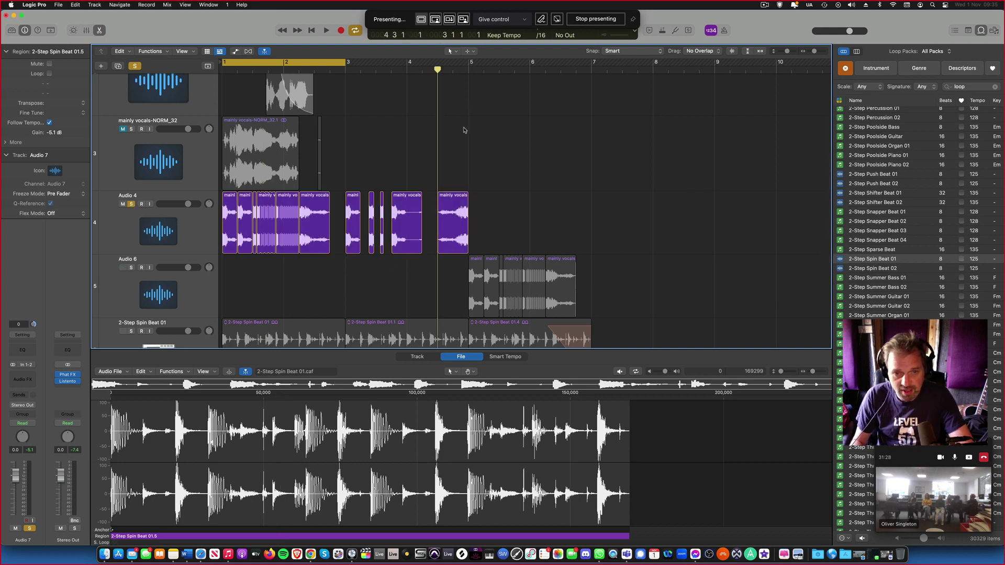
key(space)
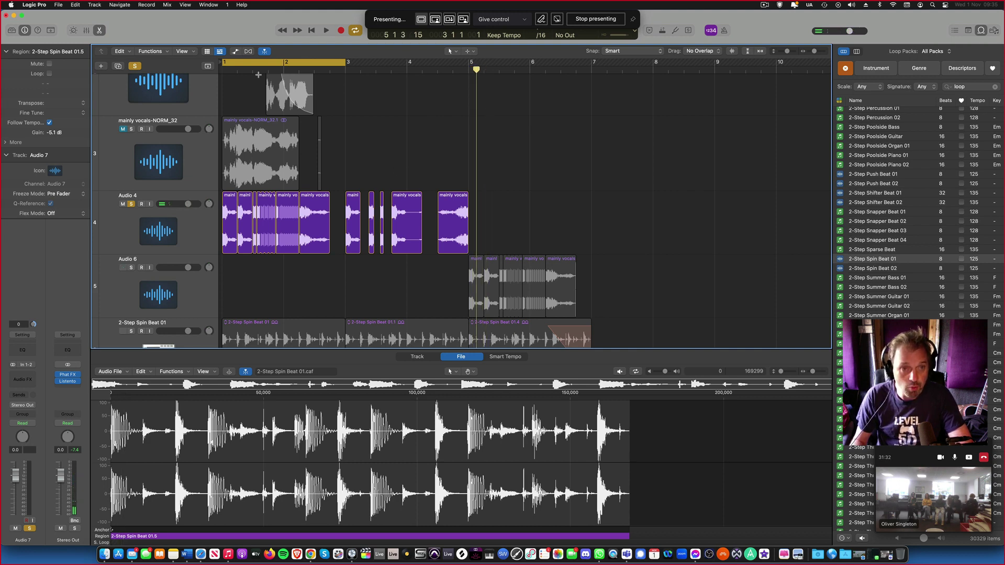
click(252, 72)
key(space)
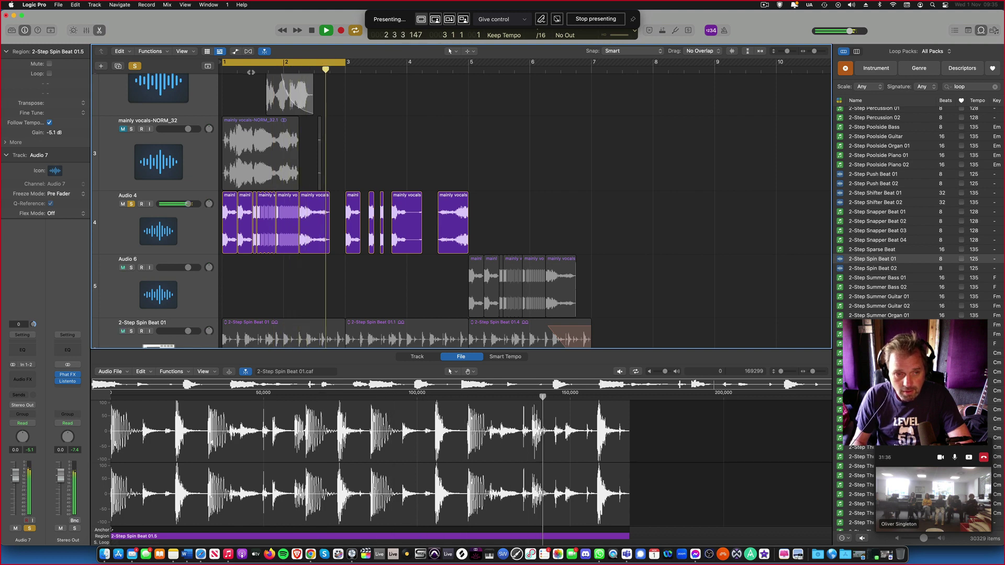
key(space)
Unsolo Audio 4, solo the Audio 6 track, and audition its vocal regions from just before bar 5.
scroll(267, 107, down, 5)
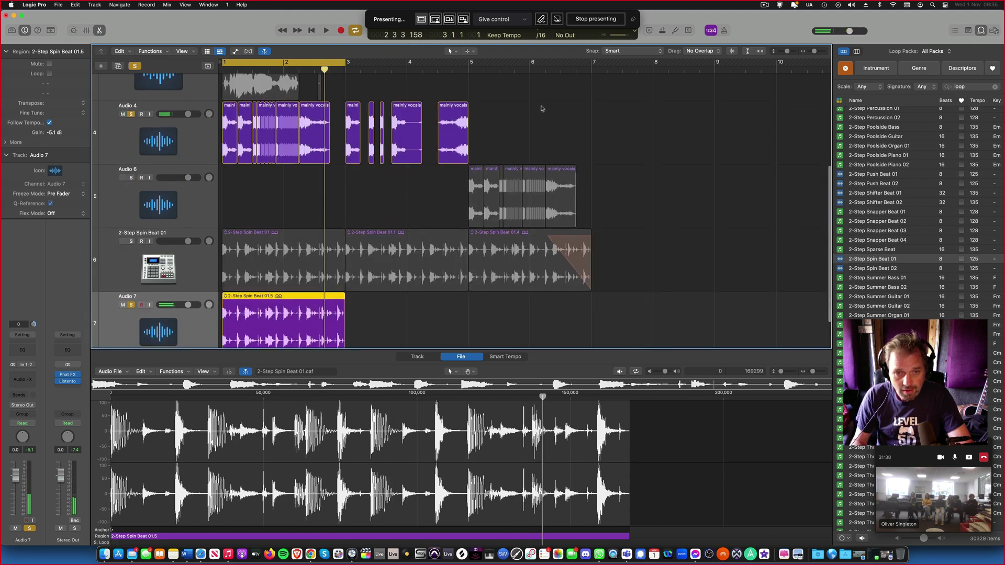
click(131, 114)
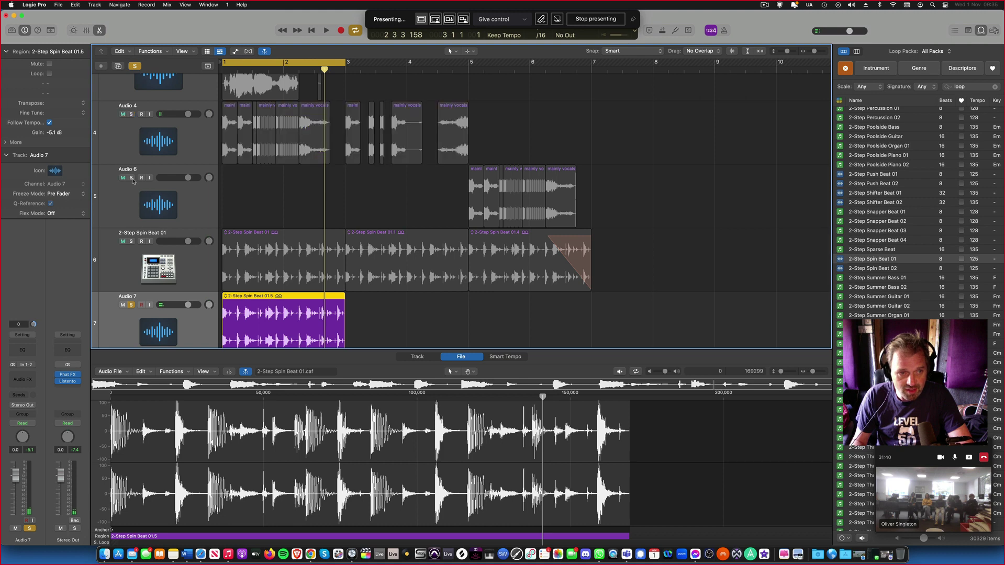
click(131, 178)
click(464, 70)
key(space)
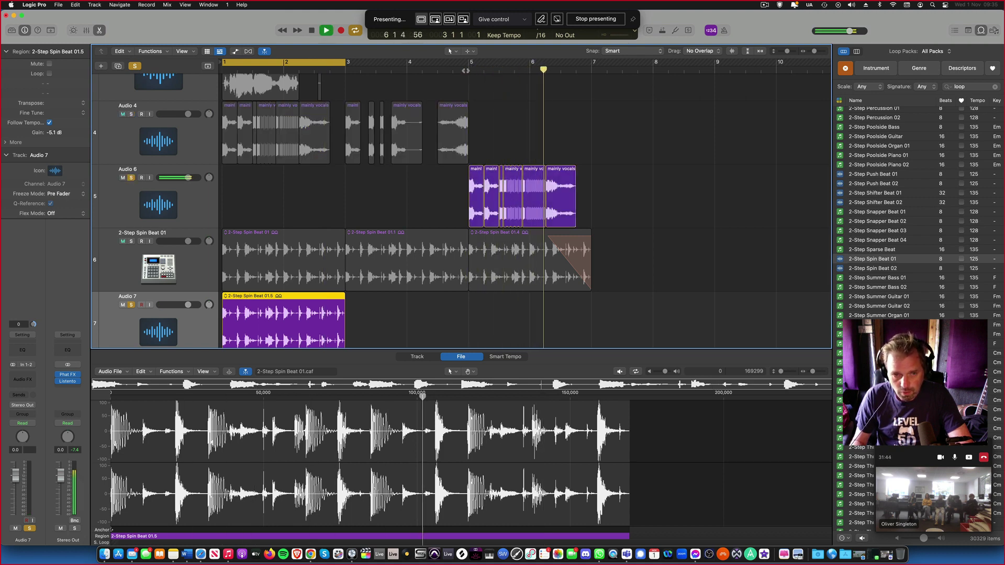
key(space)
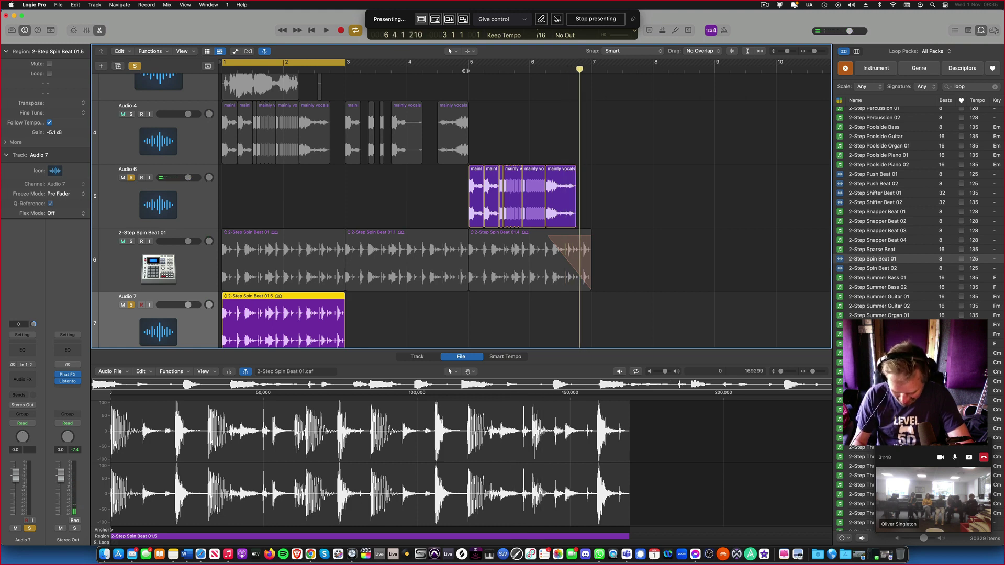
Solo the 2-Step Spin Beat 01 track, play its ending together with the Audio 6 vocals, unsolo Audio 6, and stop playback.
click(131, 241)
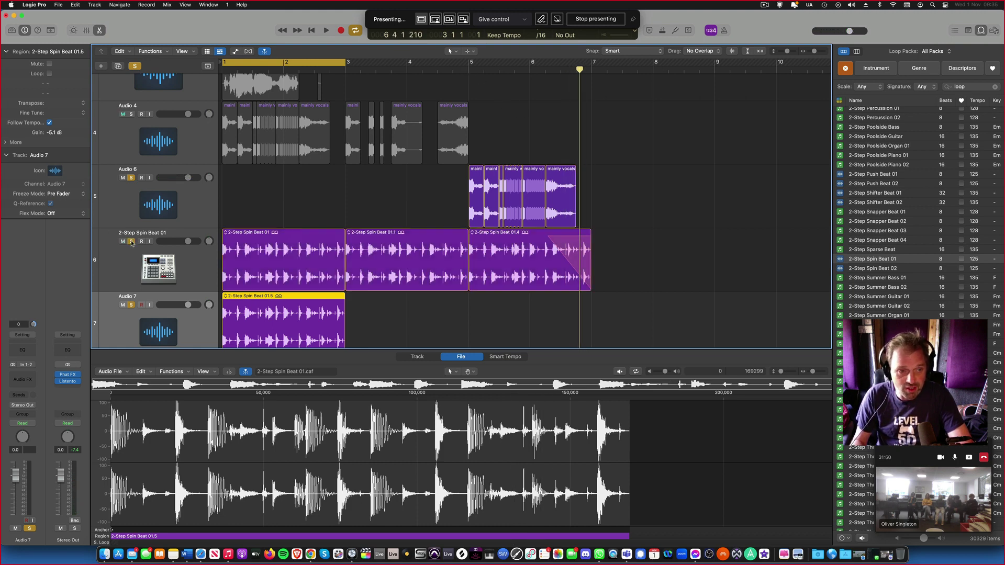
key(space)
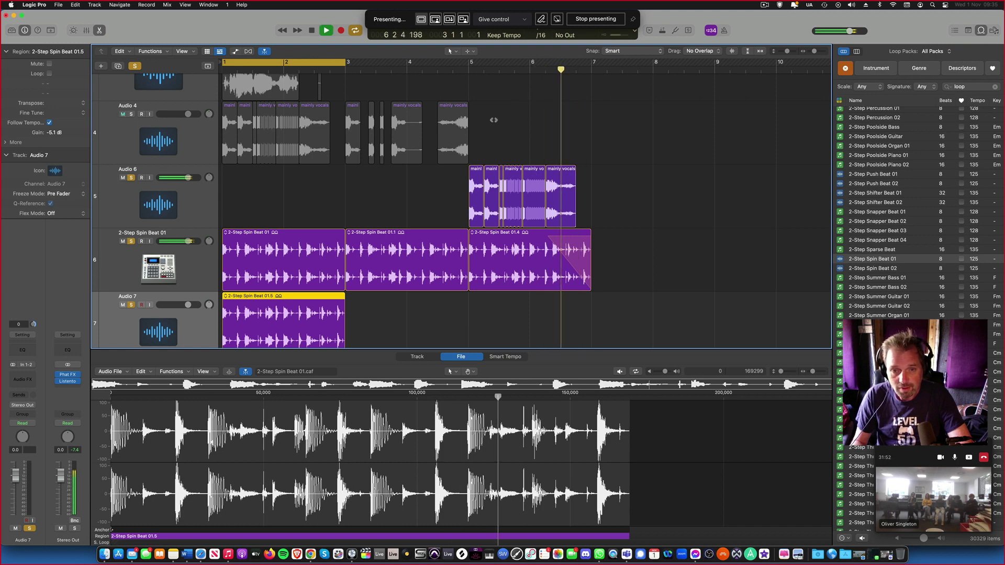
click(131, 177)
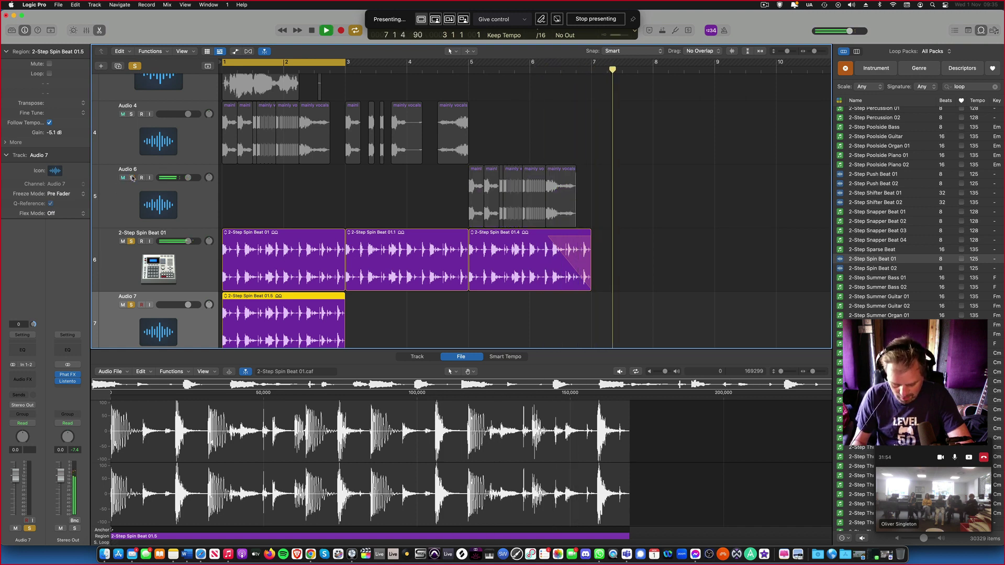
key(space)
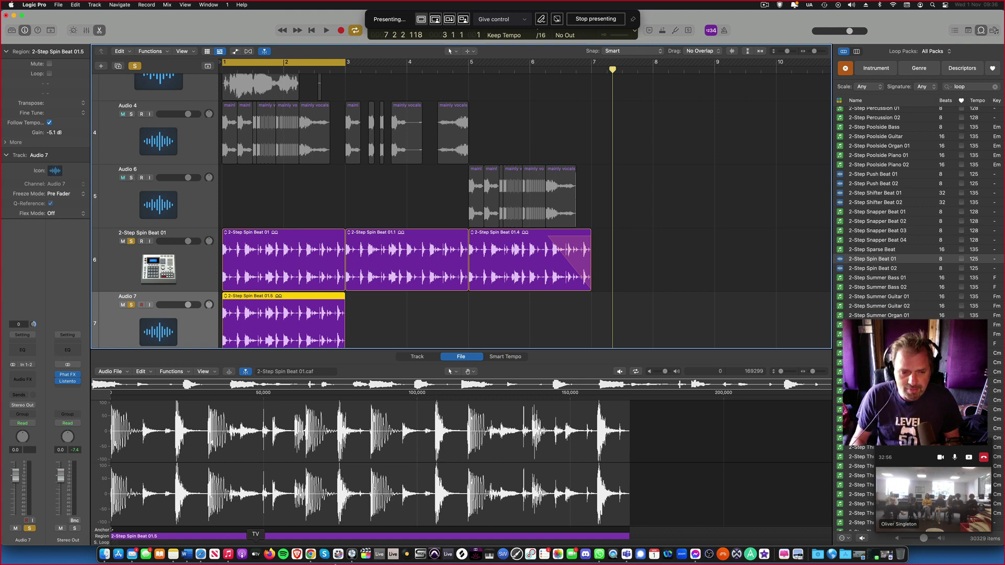
click(338, 559)
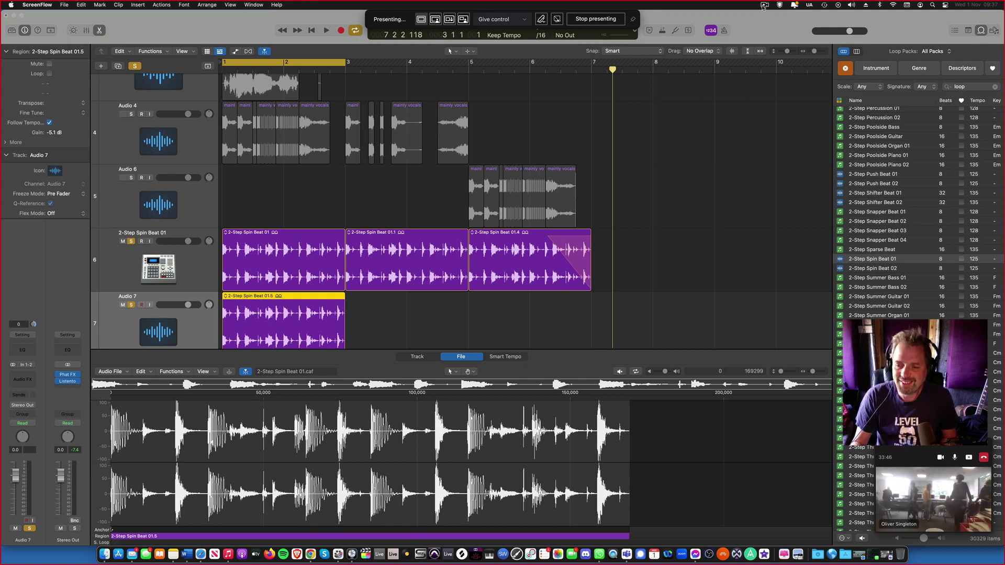
click(764, 6)
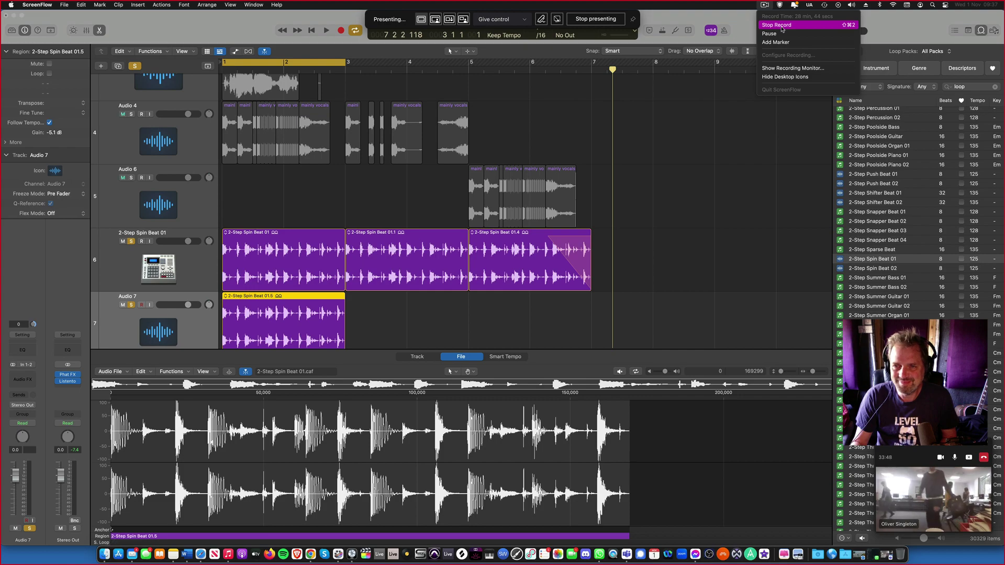